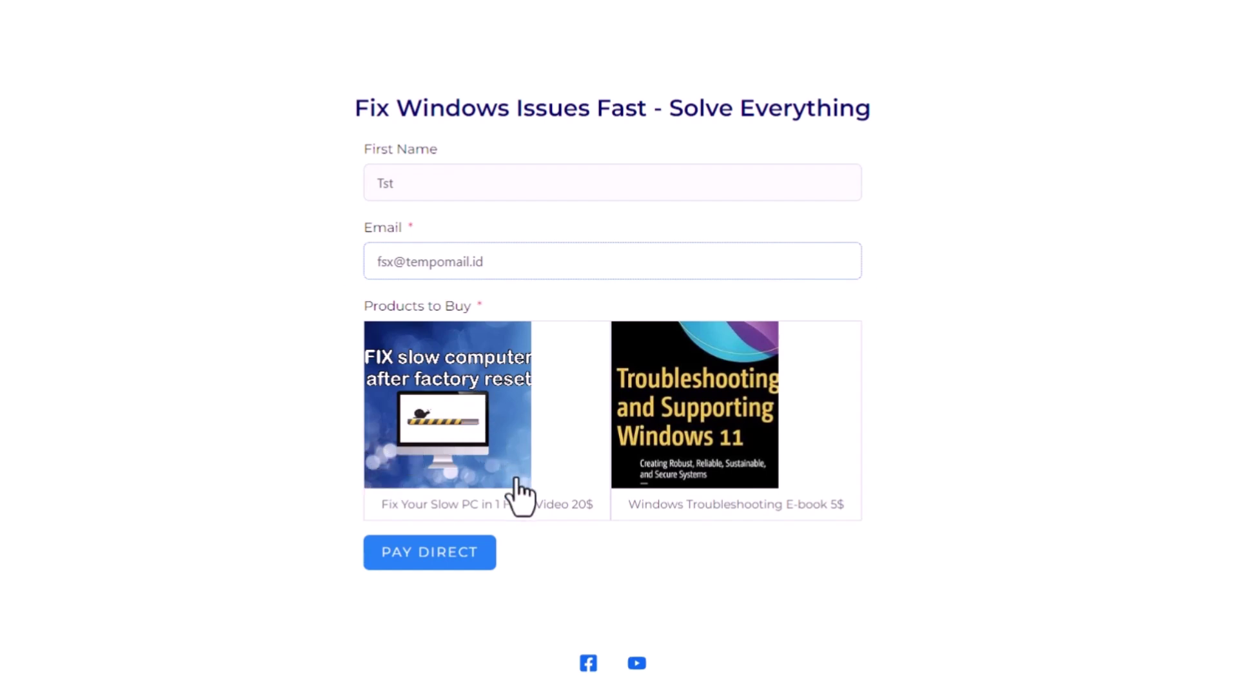
Choose the Fix Your Slow PC video product (20) on the live form and submit the payment
left_click(494, 451)
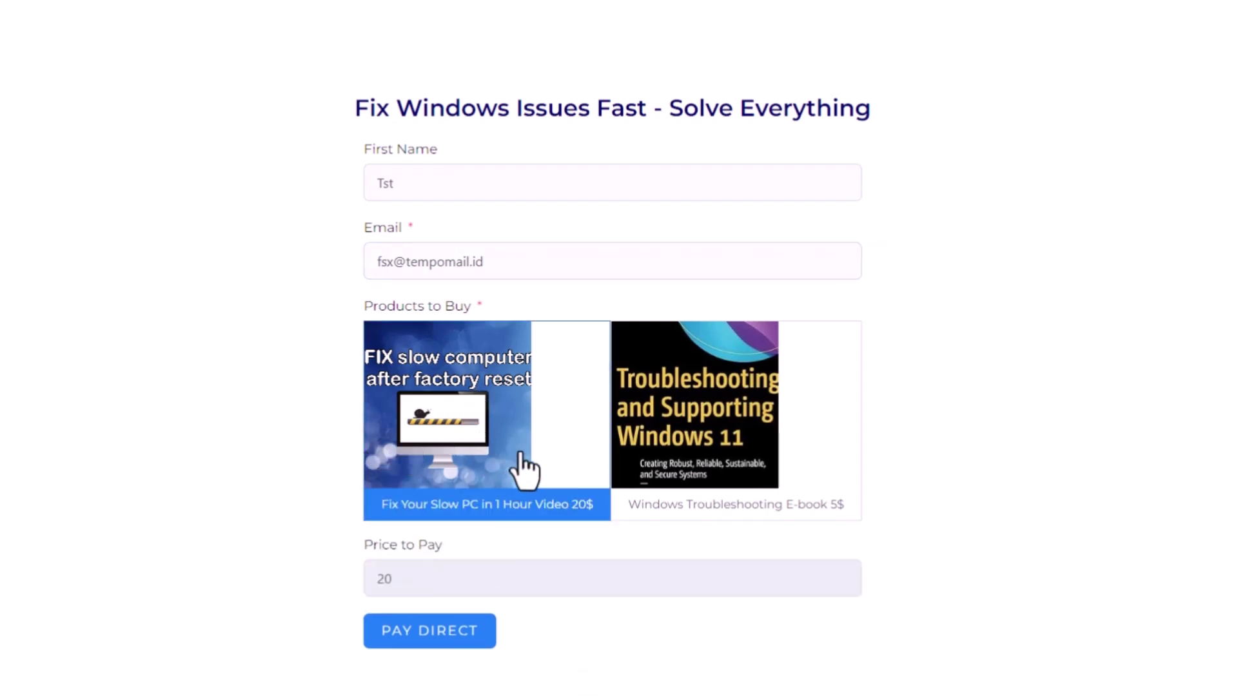
left_click(451, 629)
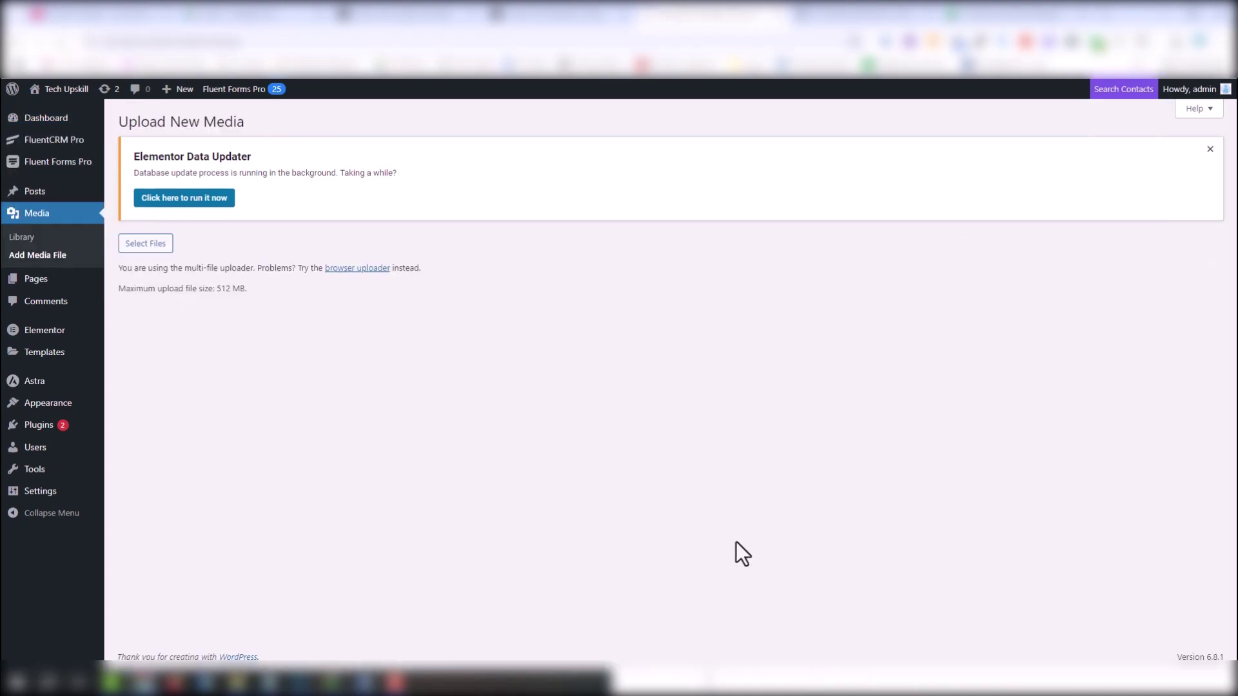
Upload the Ultimate_Windows_Troubleshooting_Guide PDF to the media library and paste its URL into Notepad
key("alt+Tab")
left_click_drag(605, 288, 610, 303)
left_click_drag(529, 295, 242, 305)
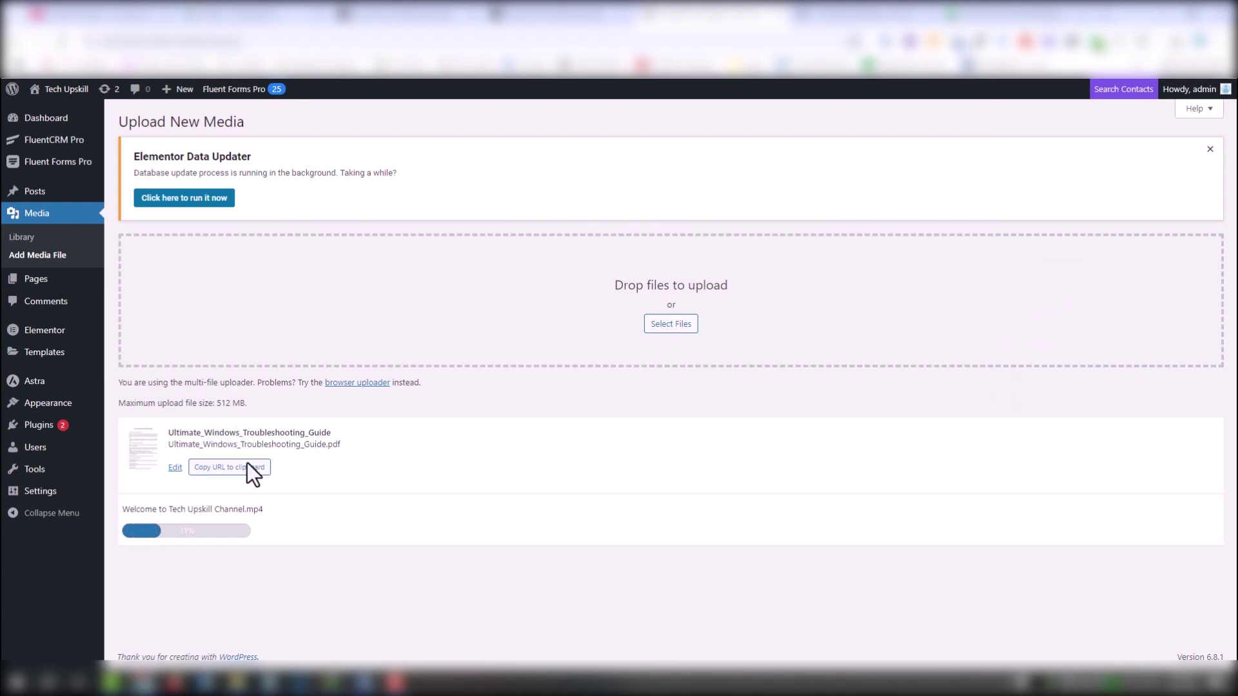
left_click(248, 467)
left_click(271, 682)
key("ctrl+v")
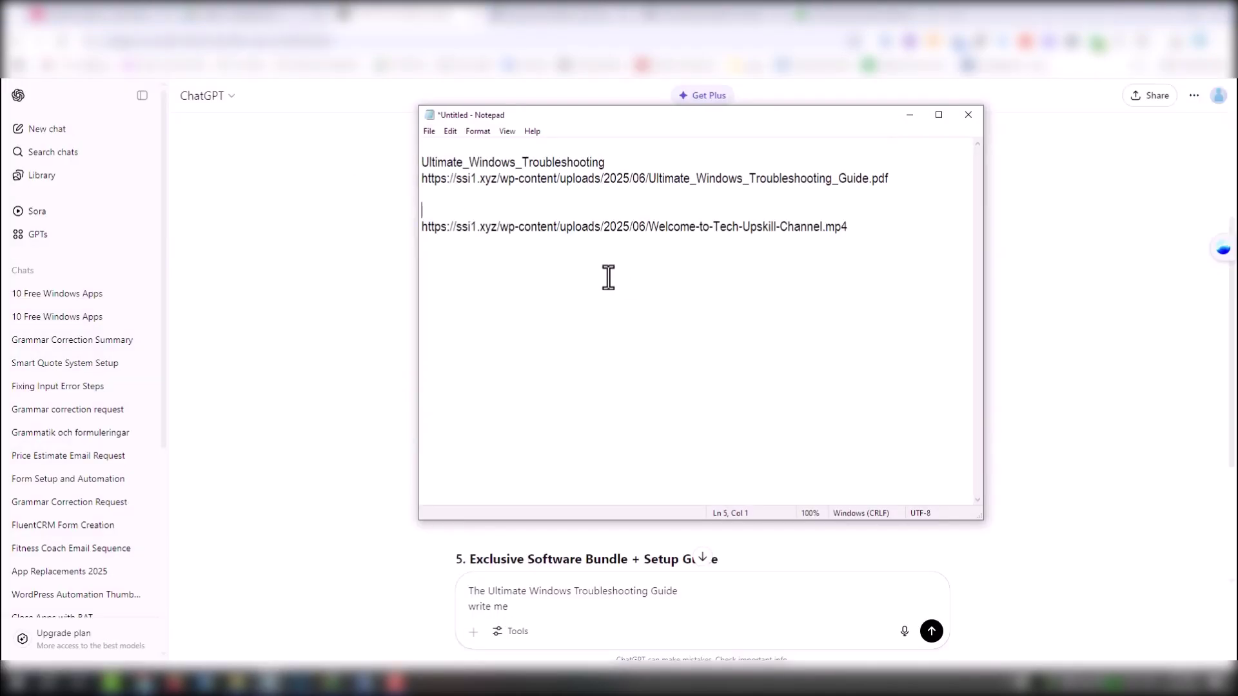
key("ctrl+v")
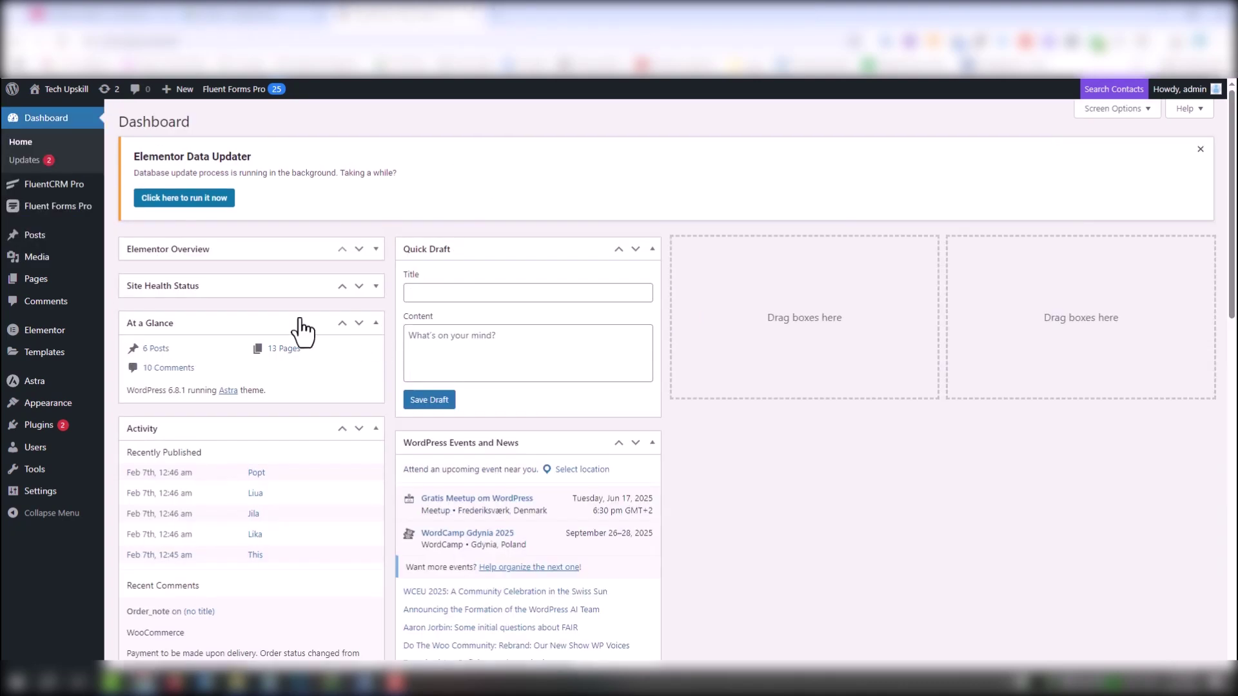
Set United States Dollar as the default payment currency in Payment Settings, then start a new form
mouse_move(59, 210)
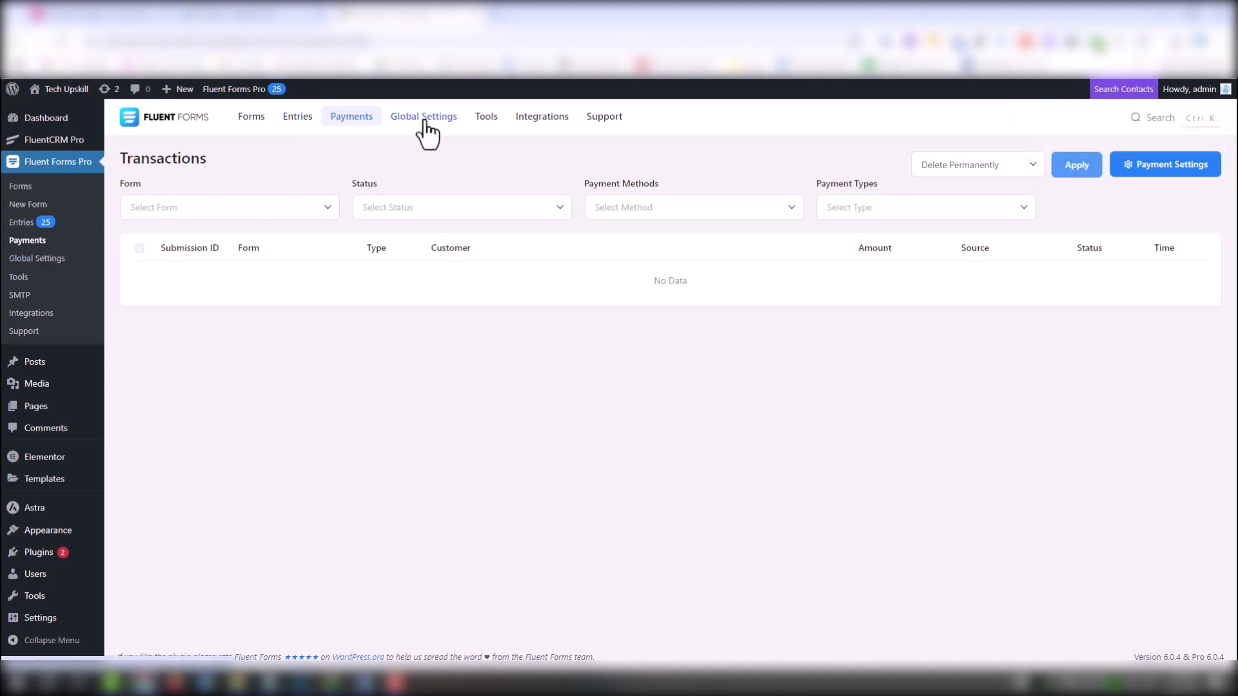
left_click(443, 124)
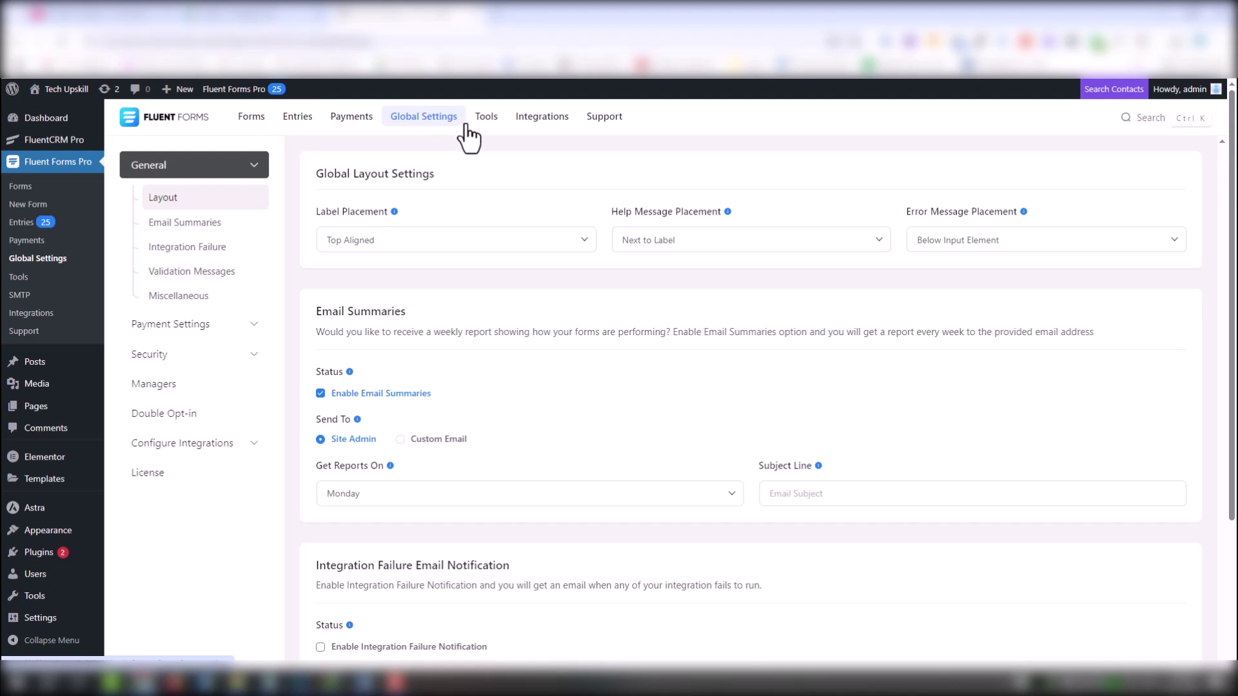
left_click(495, 124)
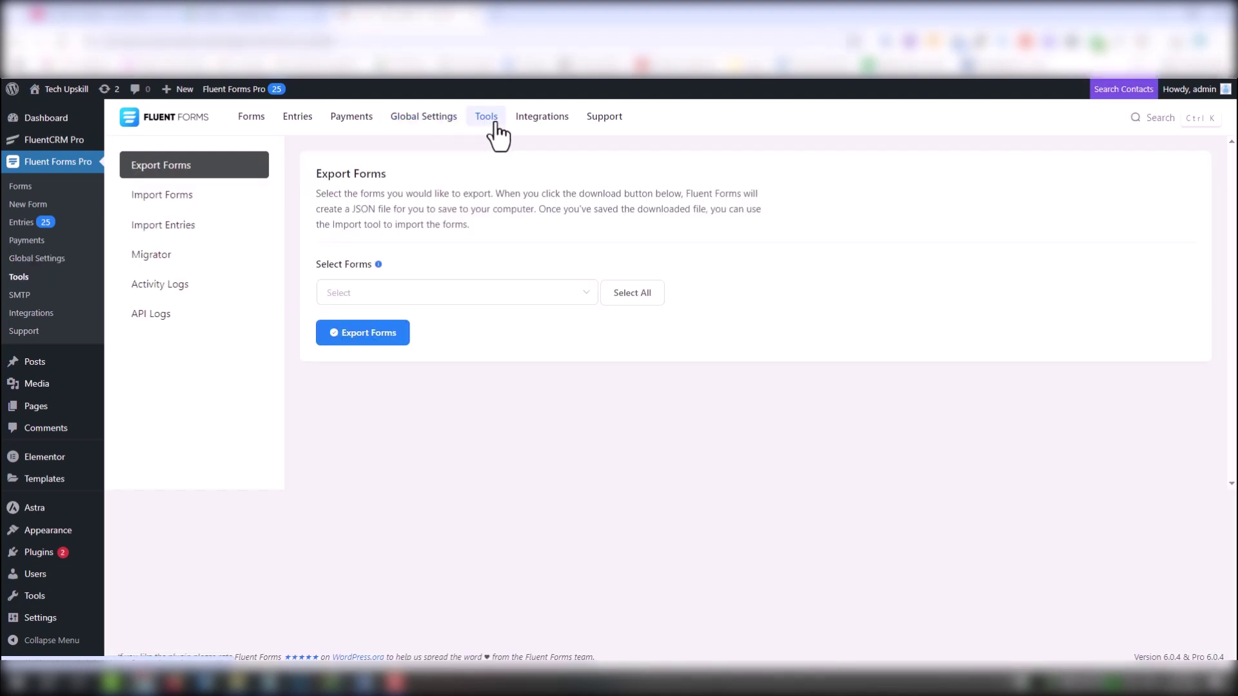
left_click(424, 116)
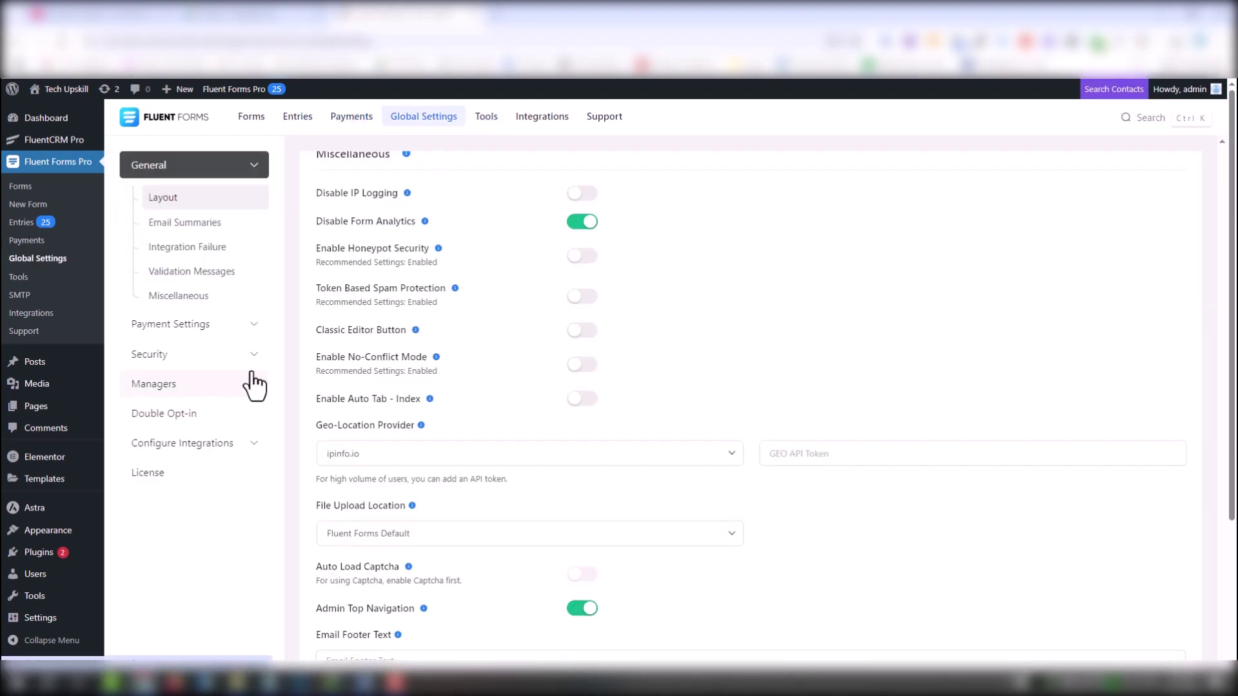
left_click(245, 325)
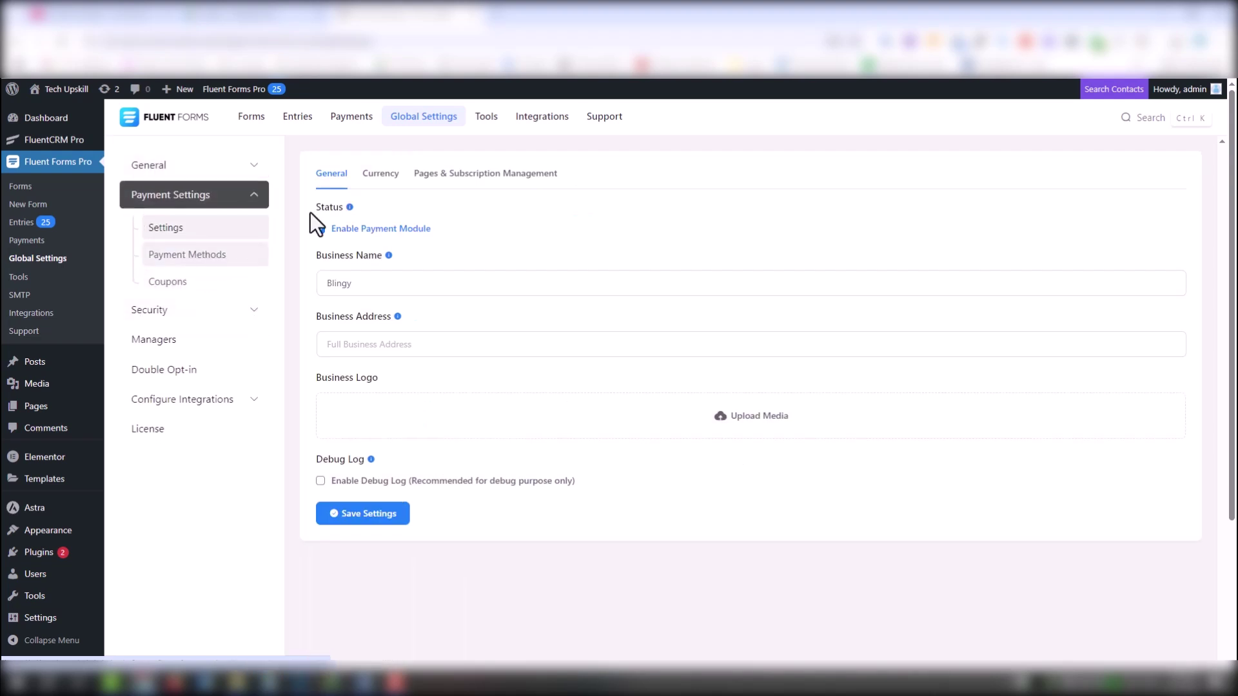
left_click(384, 174)
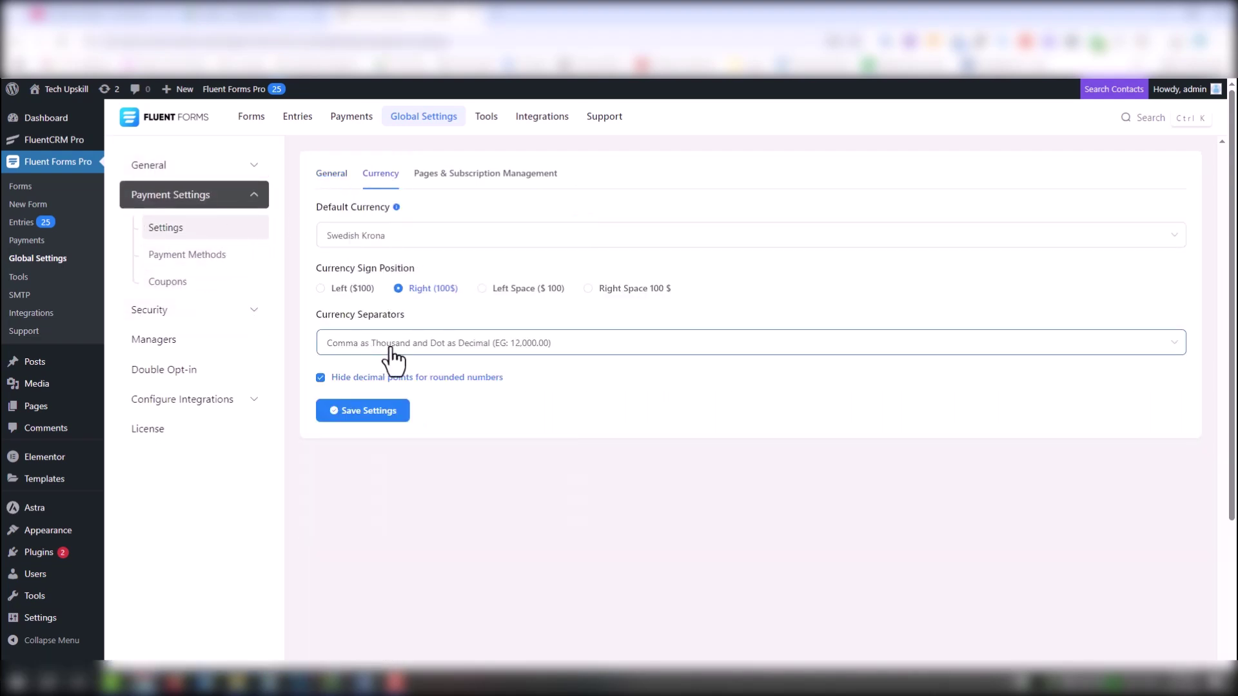
left_click(415, 236)
type("doll")
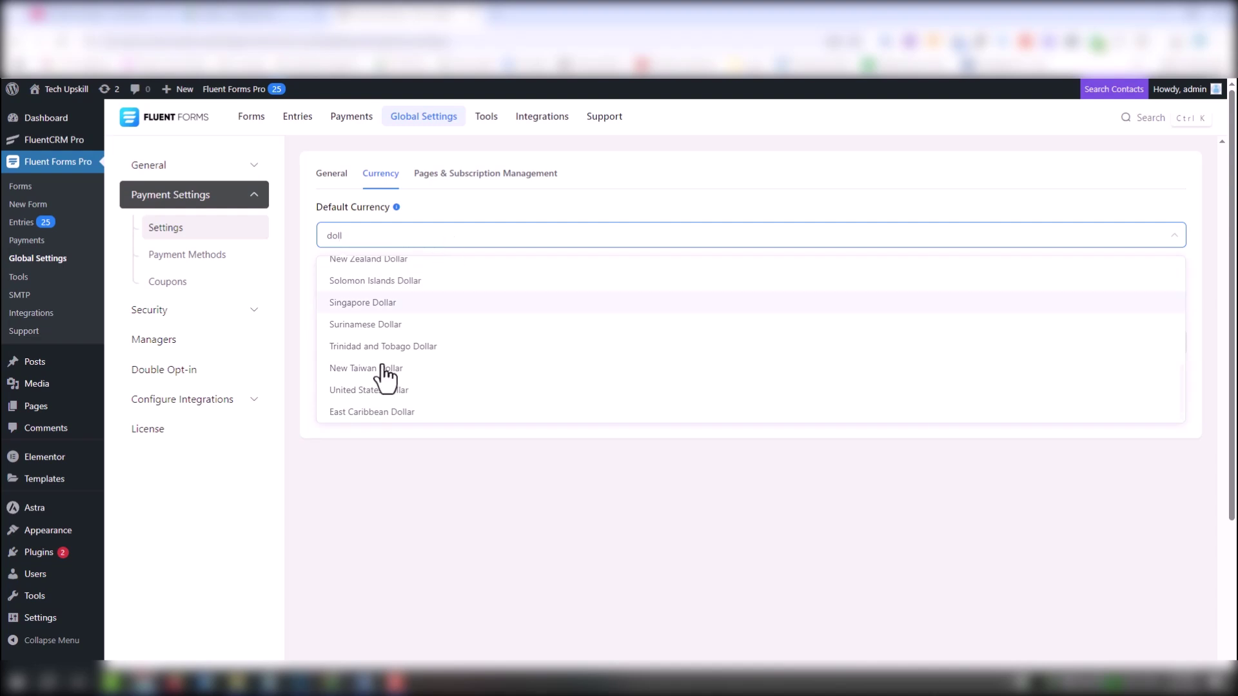
left_click(383, 390)
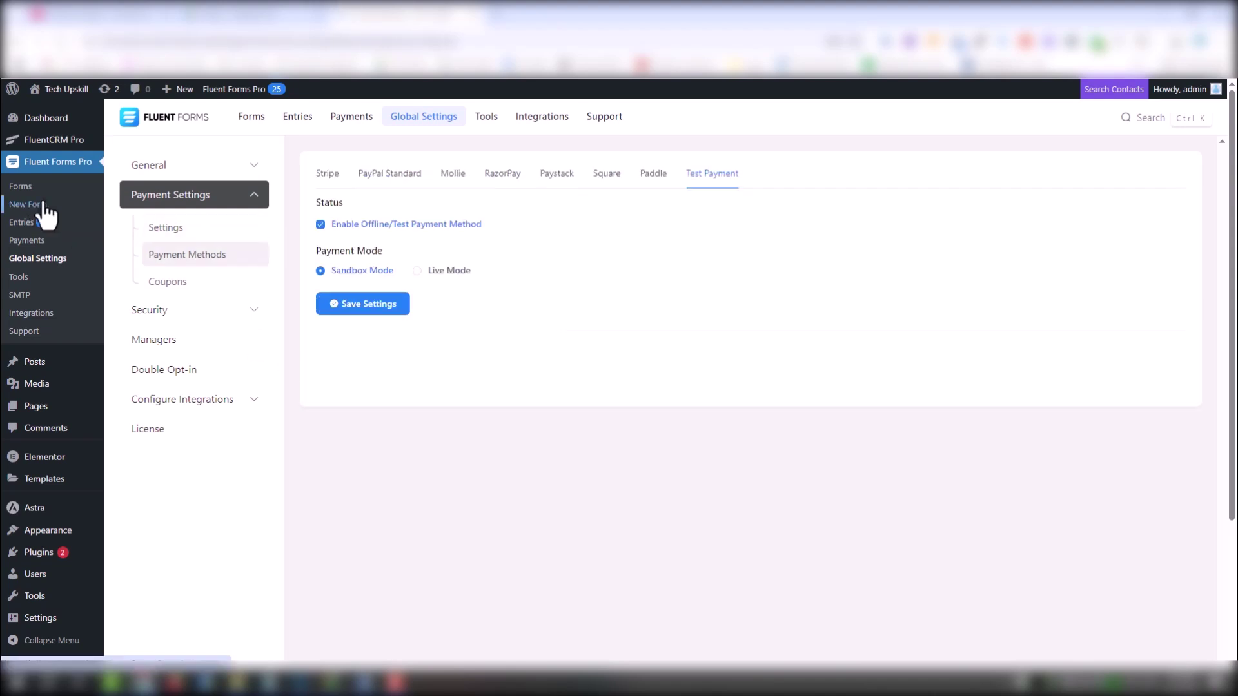
left_click(45, 205)
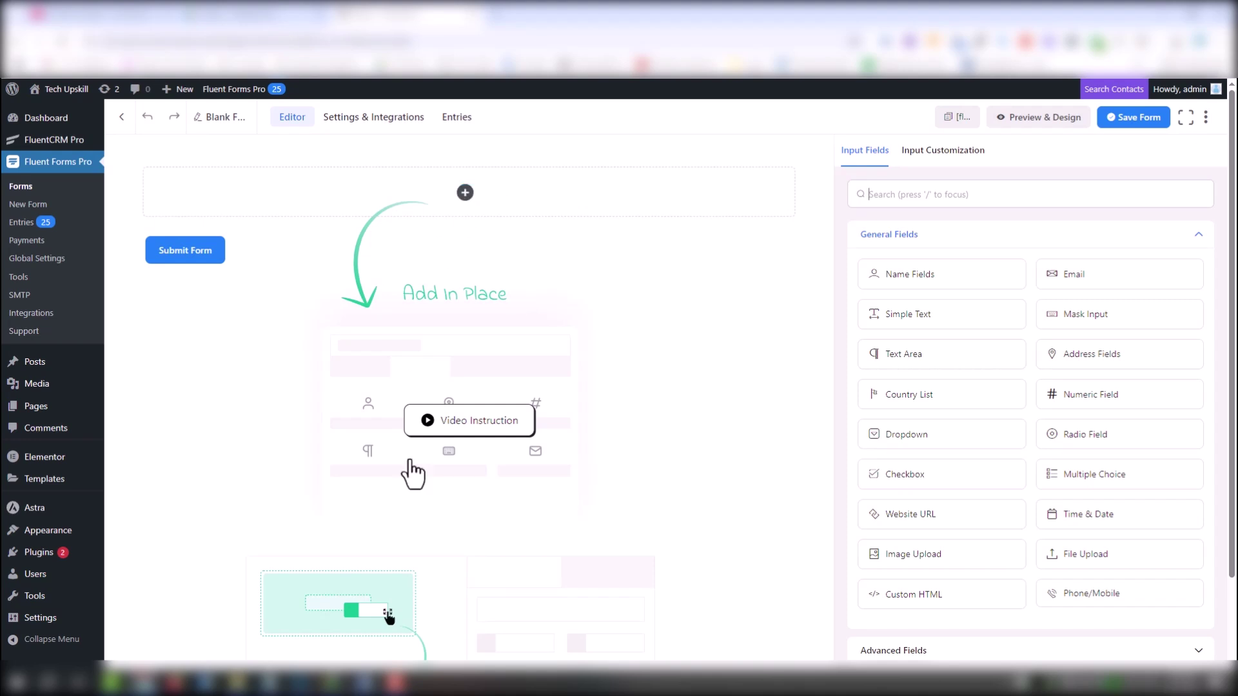
Drag Name Fields, Email and Checkbox onto the blank form canvas in that order
left_click_drag(887, 270, 543, 191)
left_click_drag(1072, 274, 492, 271)
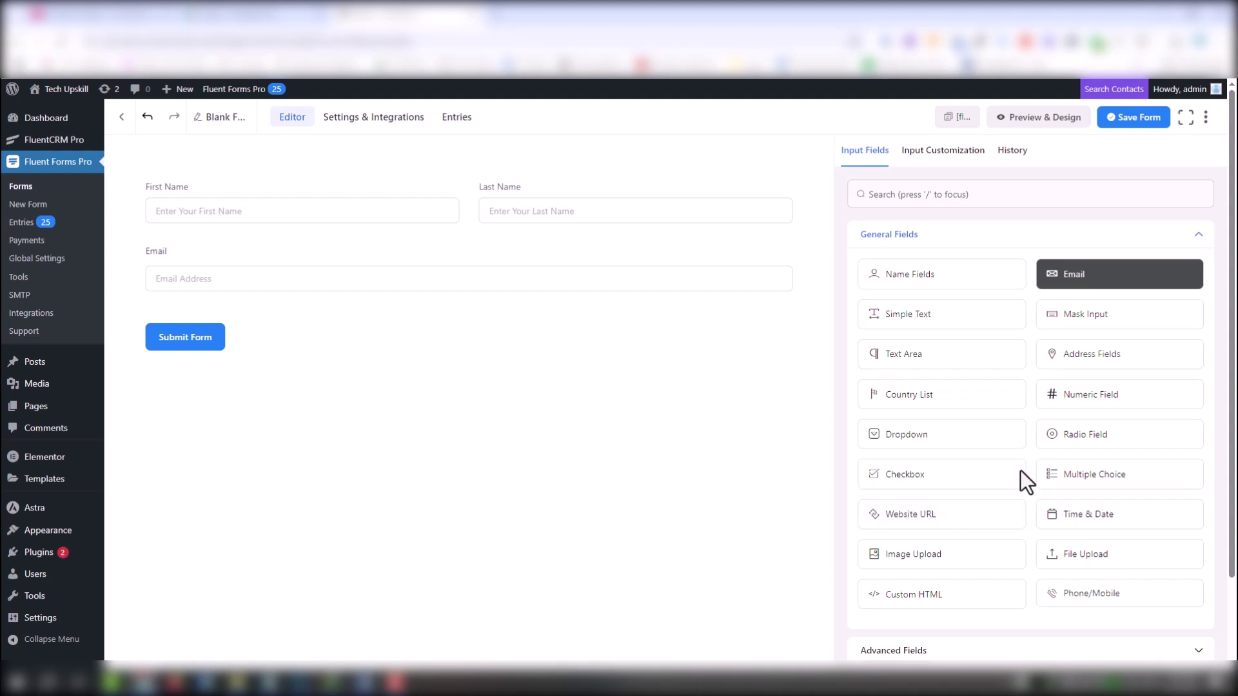
left_click_drag(1020, 474, 454, 305)
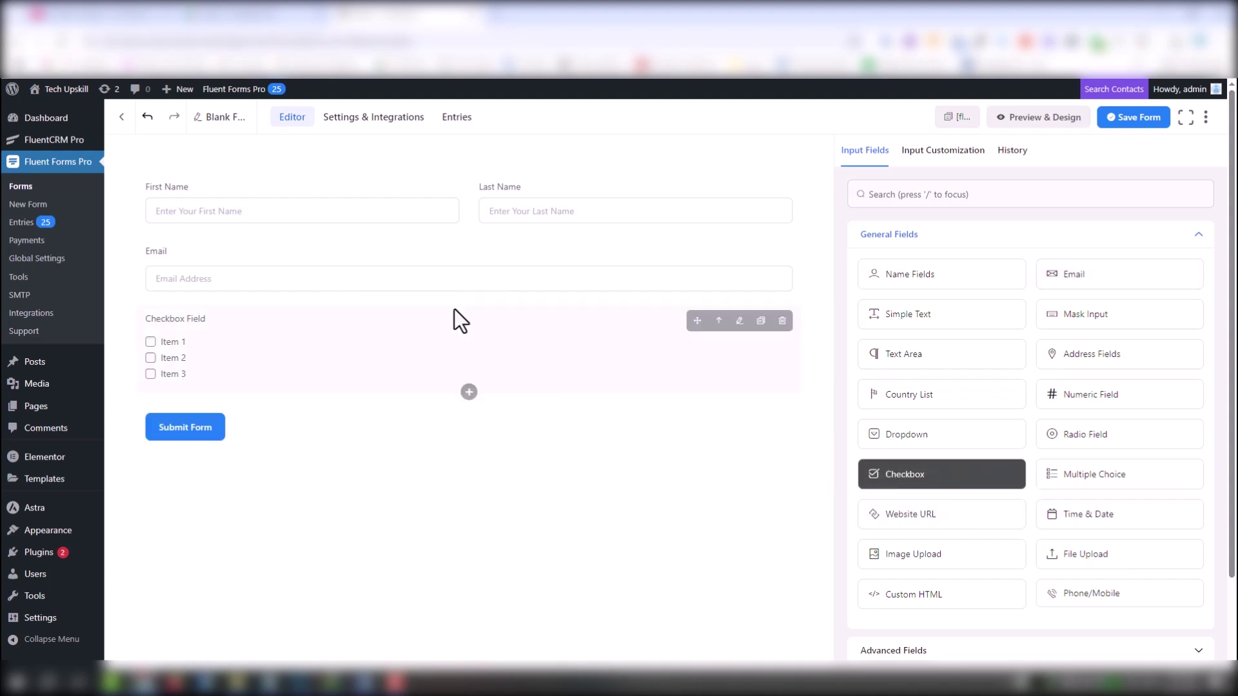
Set the checkbox layout to Button Type Styles and enable Calc Values and Photo
left_click(625, 371)
left_click(957, 555)
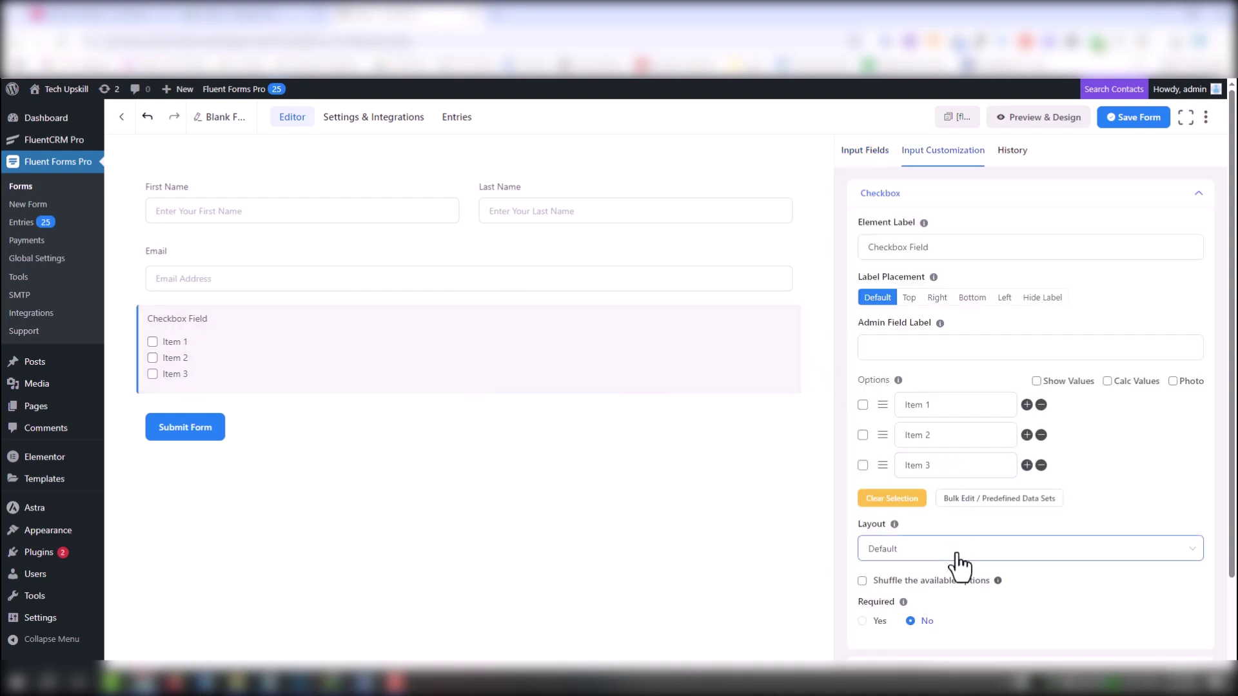
left_click(915, 423)
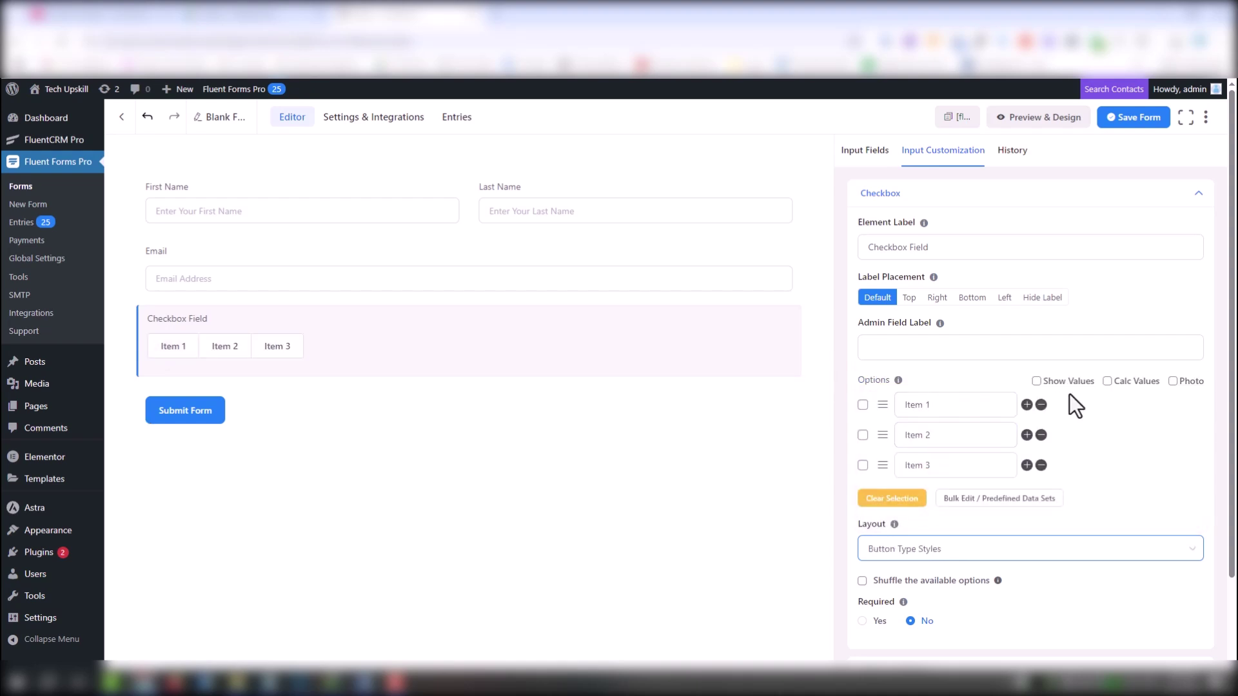
left_click(1108, 381)
left_click(1172, 382)
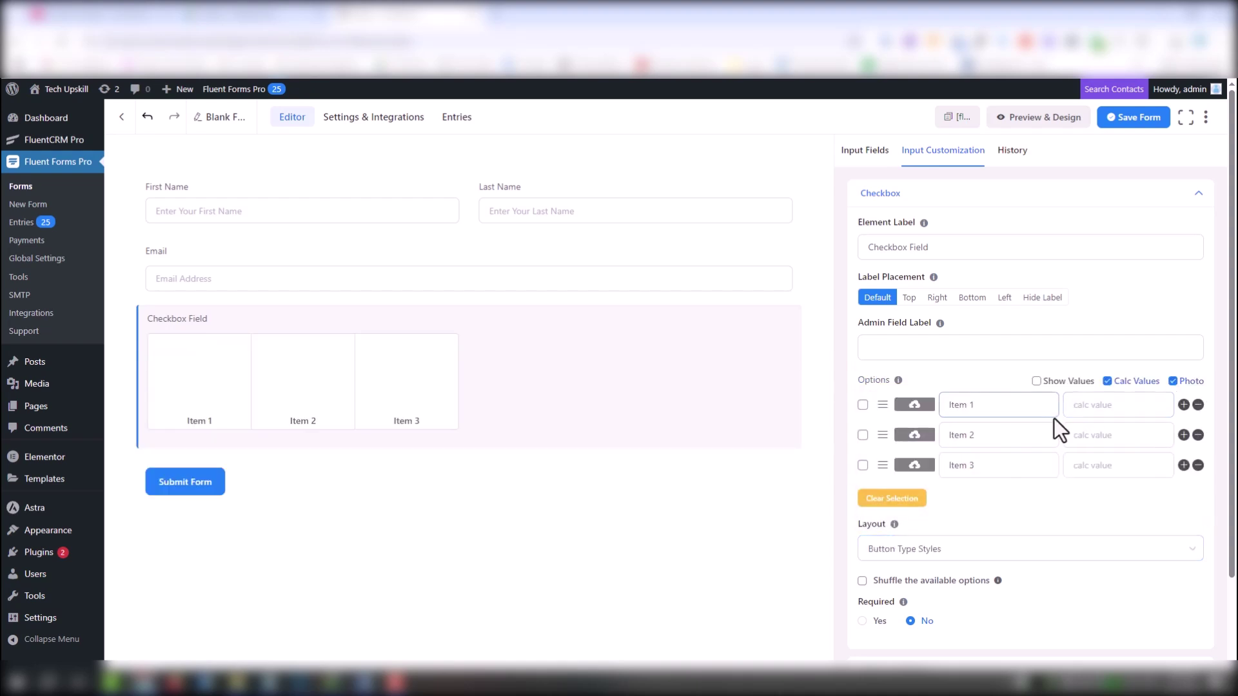
Rename the two checkbox options to the troubleshooting e-book and Fix Your Slow PC video titles
left_click(998, 405)
key("ctrl+a")
key("ctrl+v")
left_click(1001, 435)
key("ctrl+a")
key("ctrl+v")
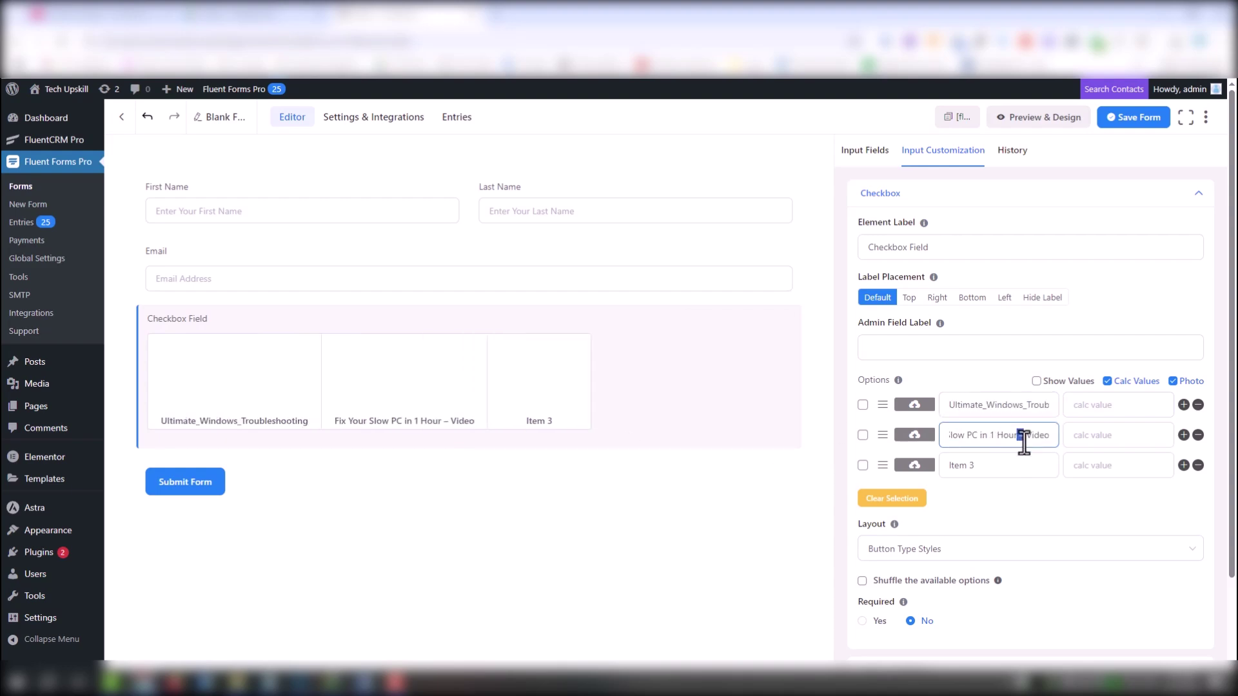
key("BackSpace")
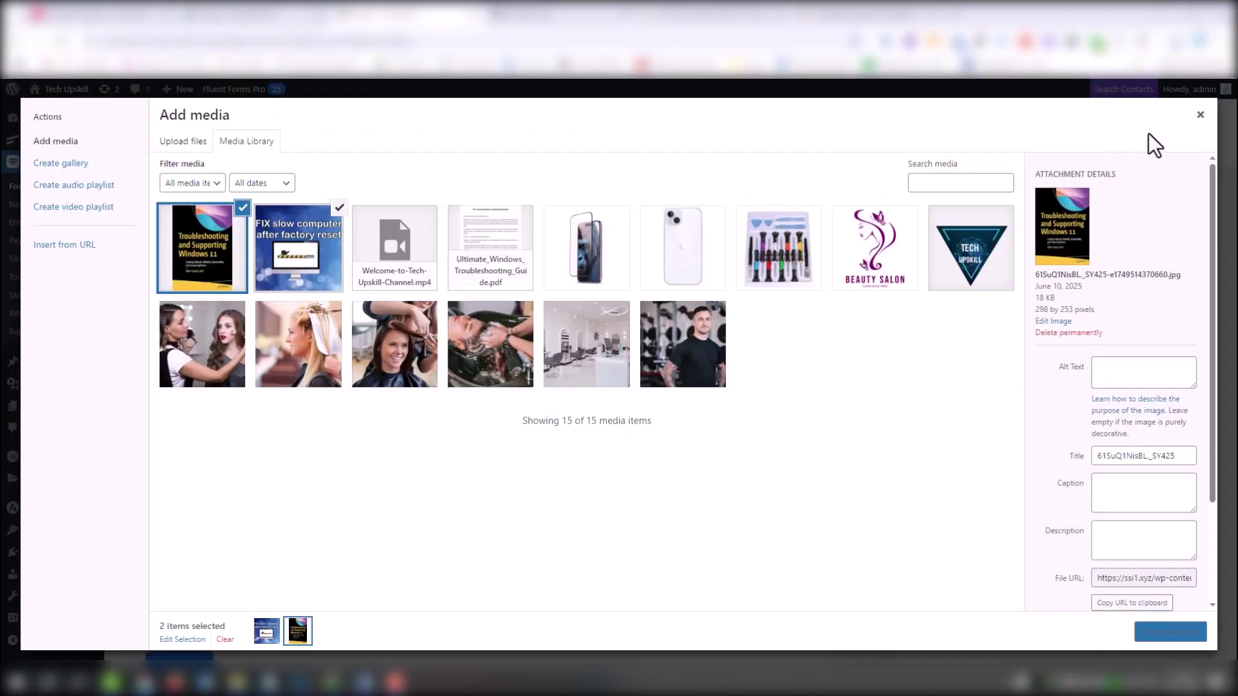
left_click(1199, 114)
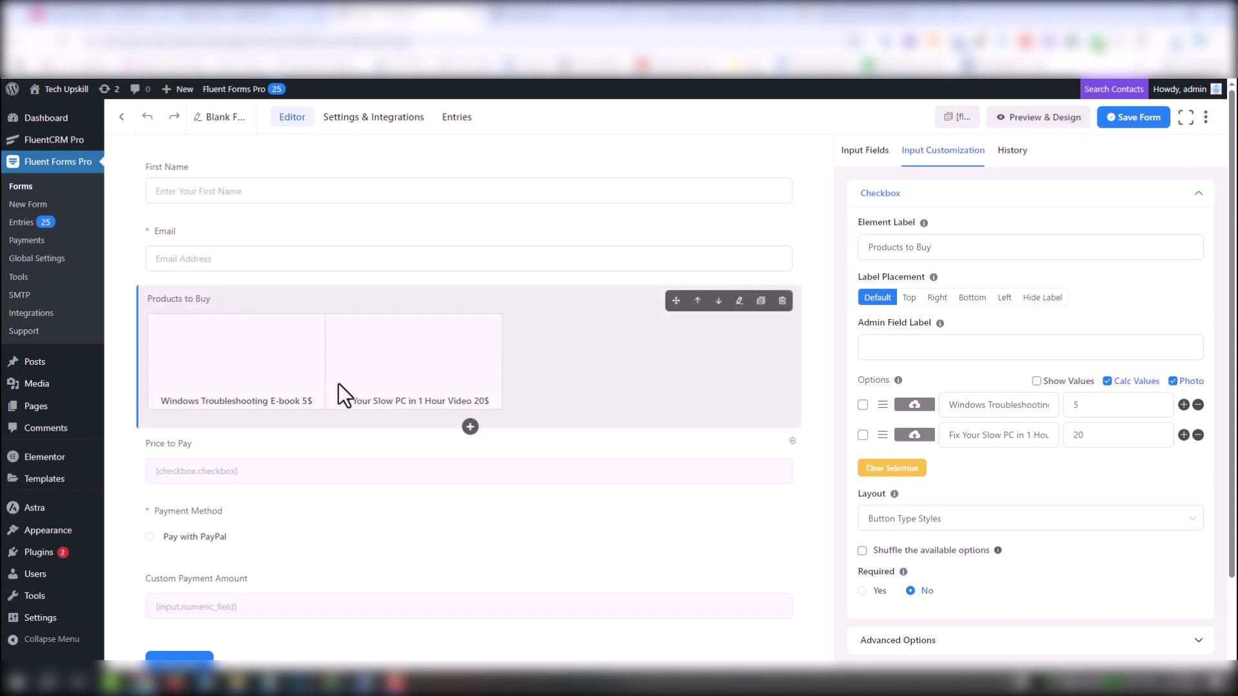
Insert the Windows 11 book cover as the e-book option's photo
left_click(914, 404)
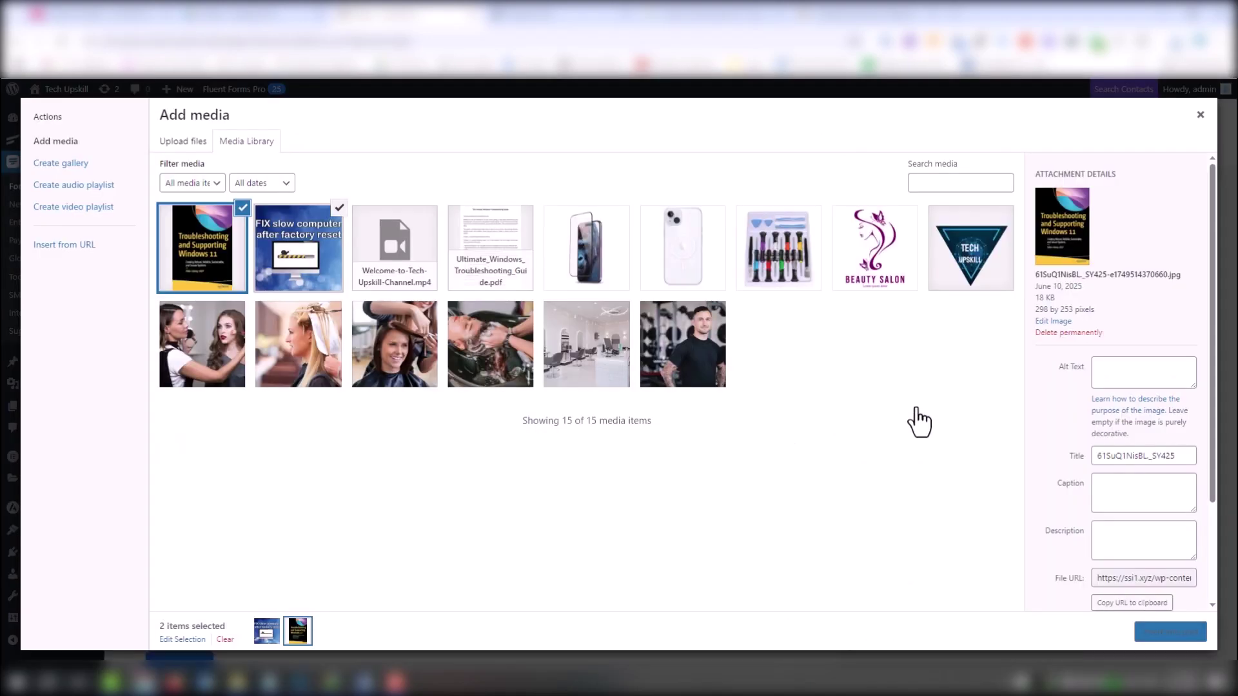
left_click(283, 261)
left_click(200, 262)
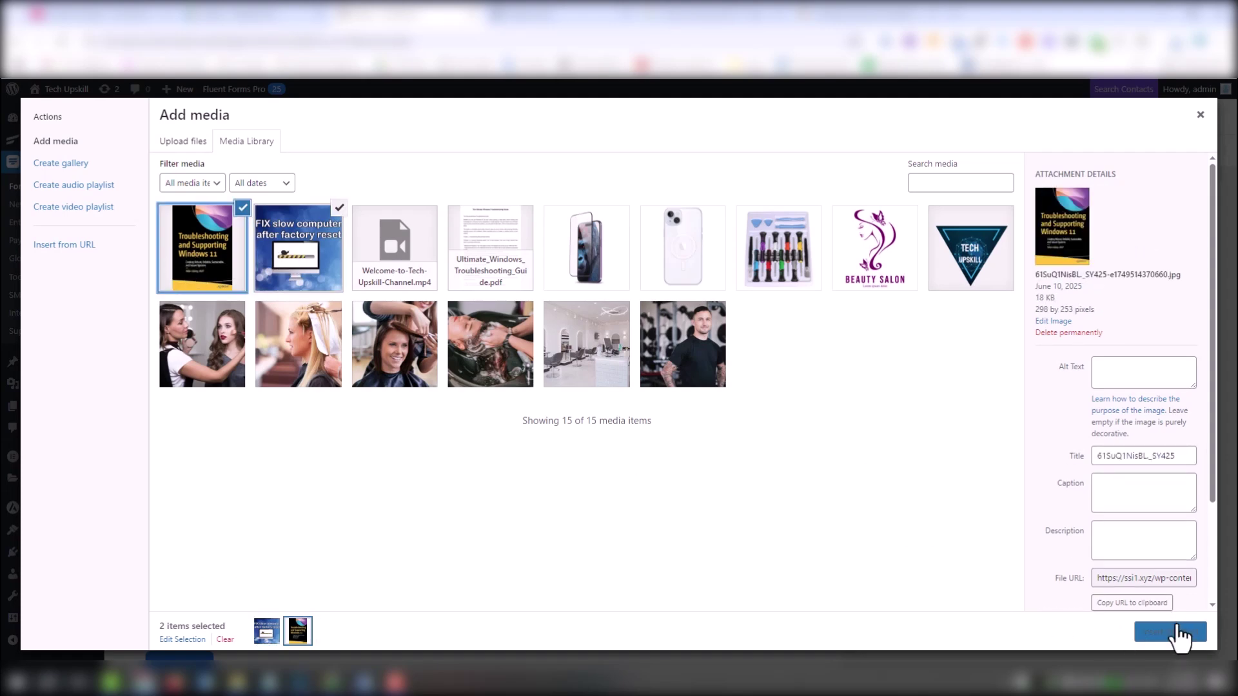
left_click(1177, 630)
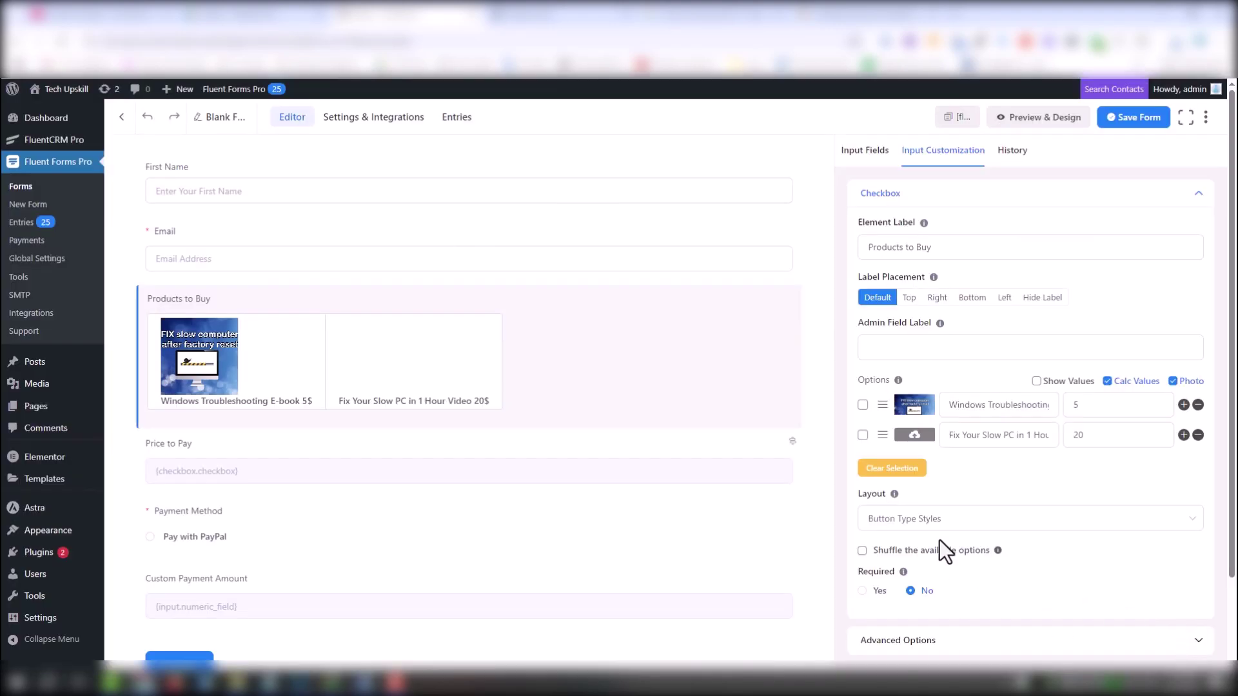
left_click(914, 434)
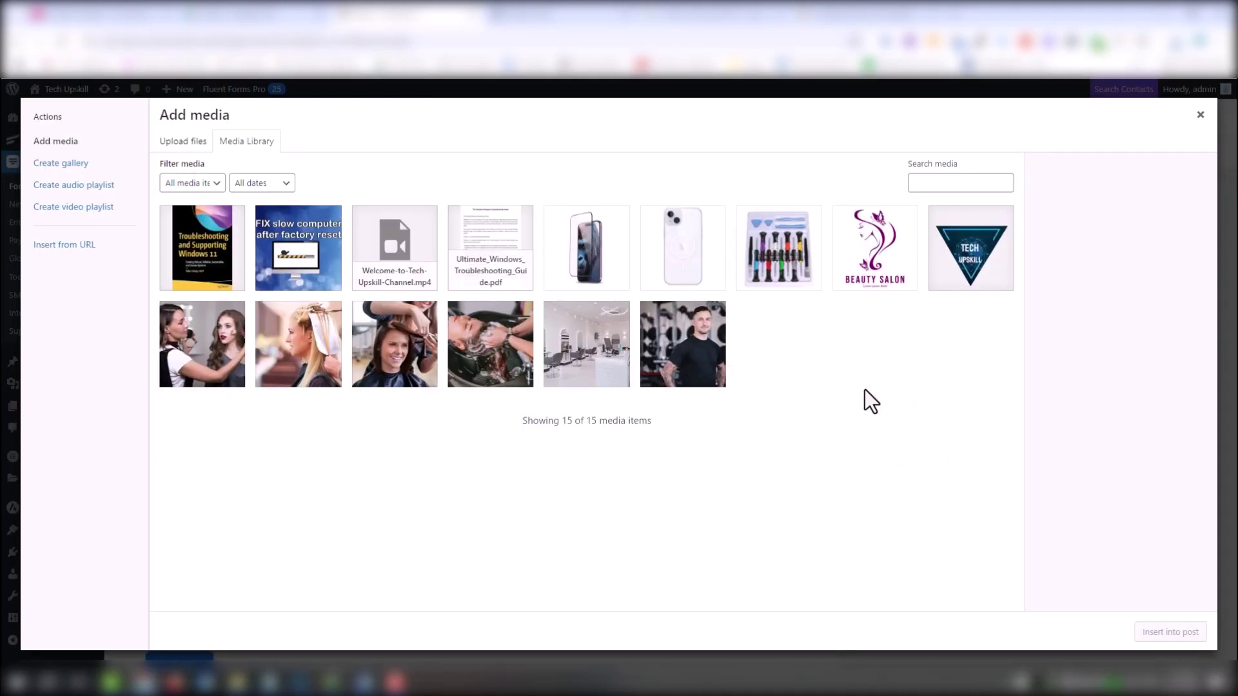
left_click(197, 254)
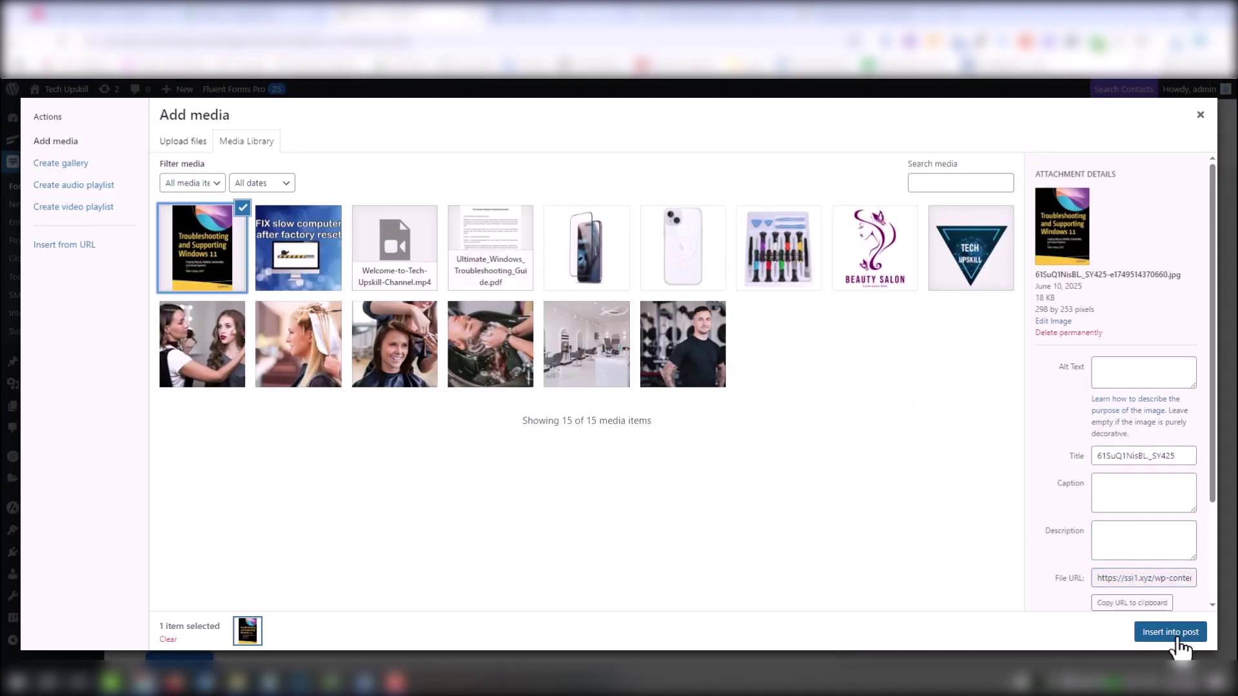
left_click(1174, 637)
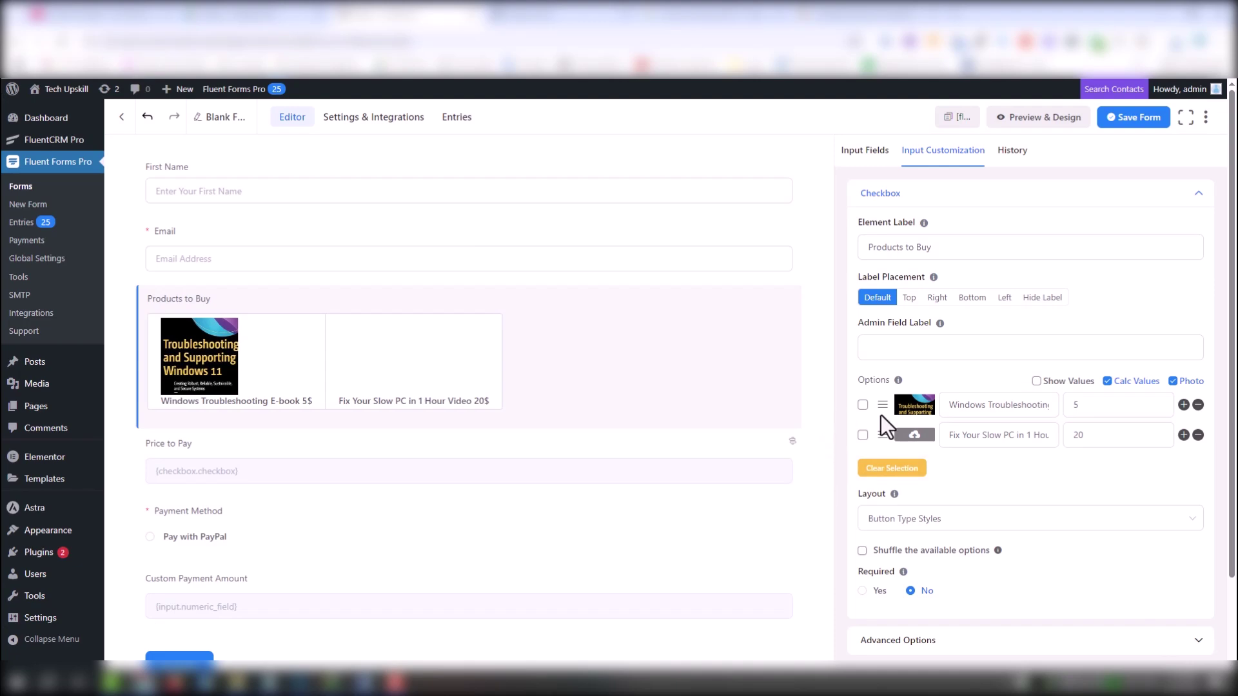
Give the video option the slow-computer picture from the Media Library
left_click(929, 436)
left_click(340, 279)
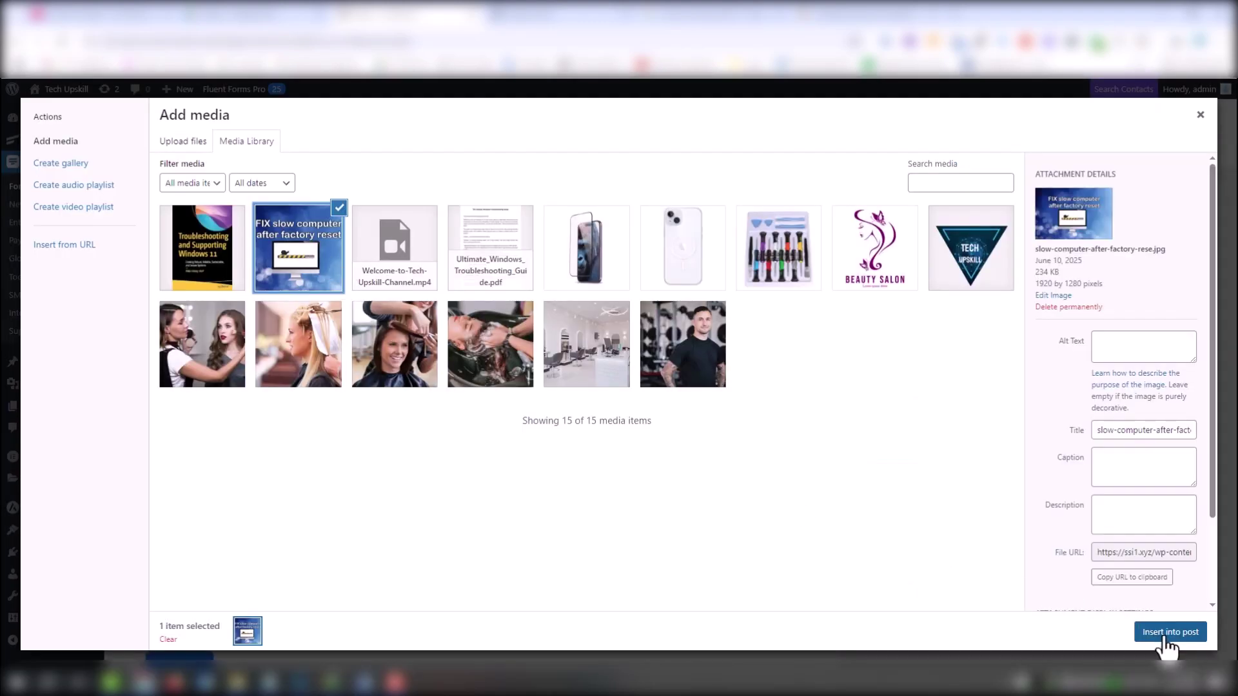
left_click(1170, 635)
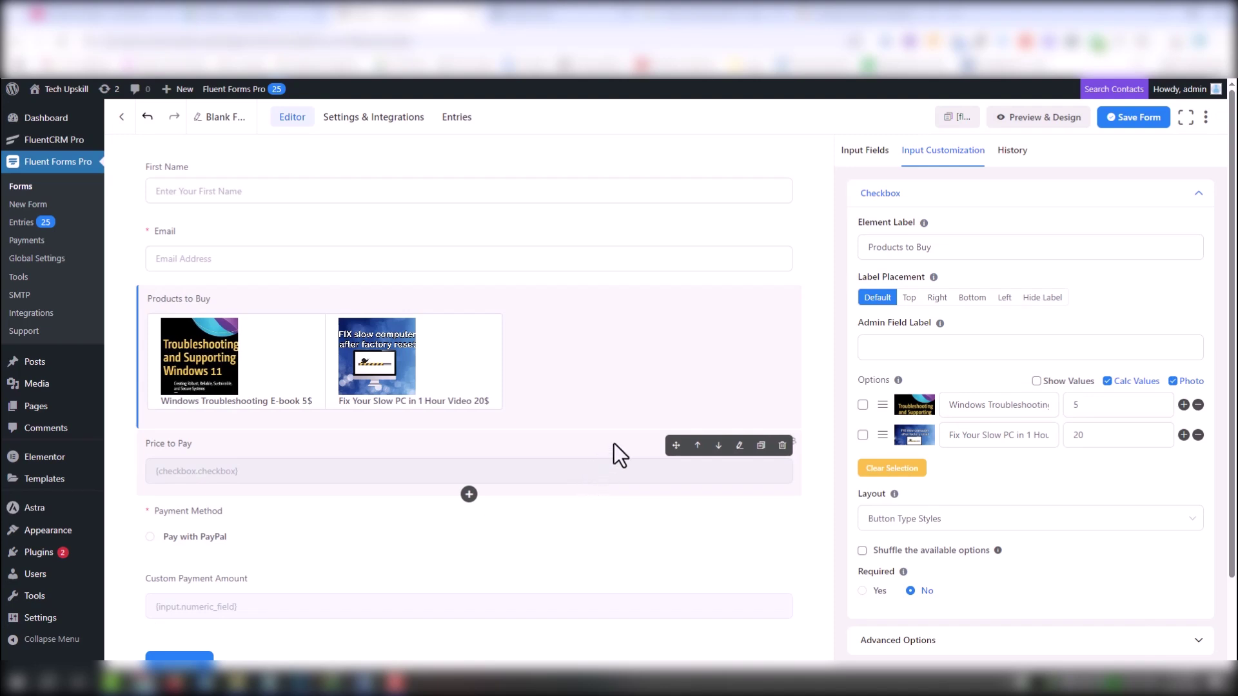
Edit the video option's label so its price reads 20
left_click(909, 298)
left_click(888, 299)
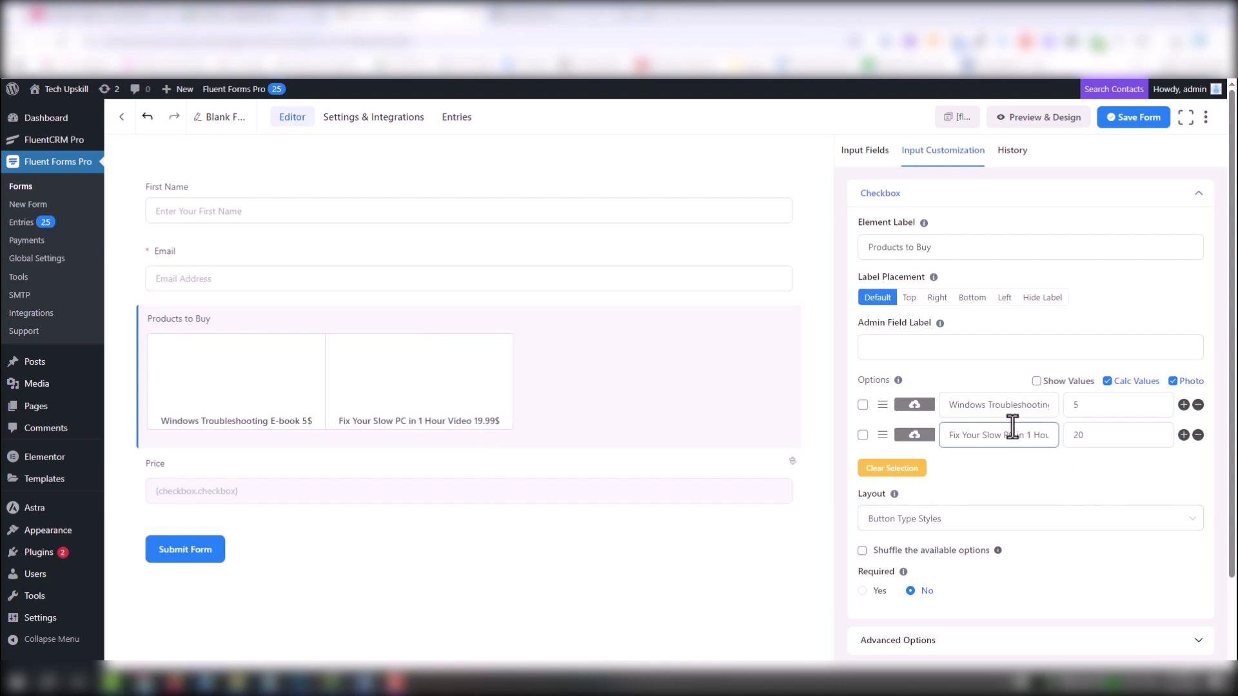
mouse_move(1011, 435)
left_mouse_down()
mouse_move(1119, 435)
mouse_move(1023, 438)
left_mouse_up()
left_click(1048, 442)
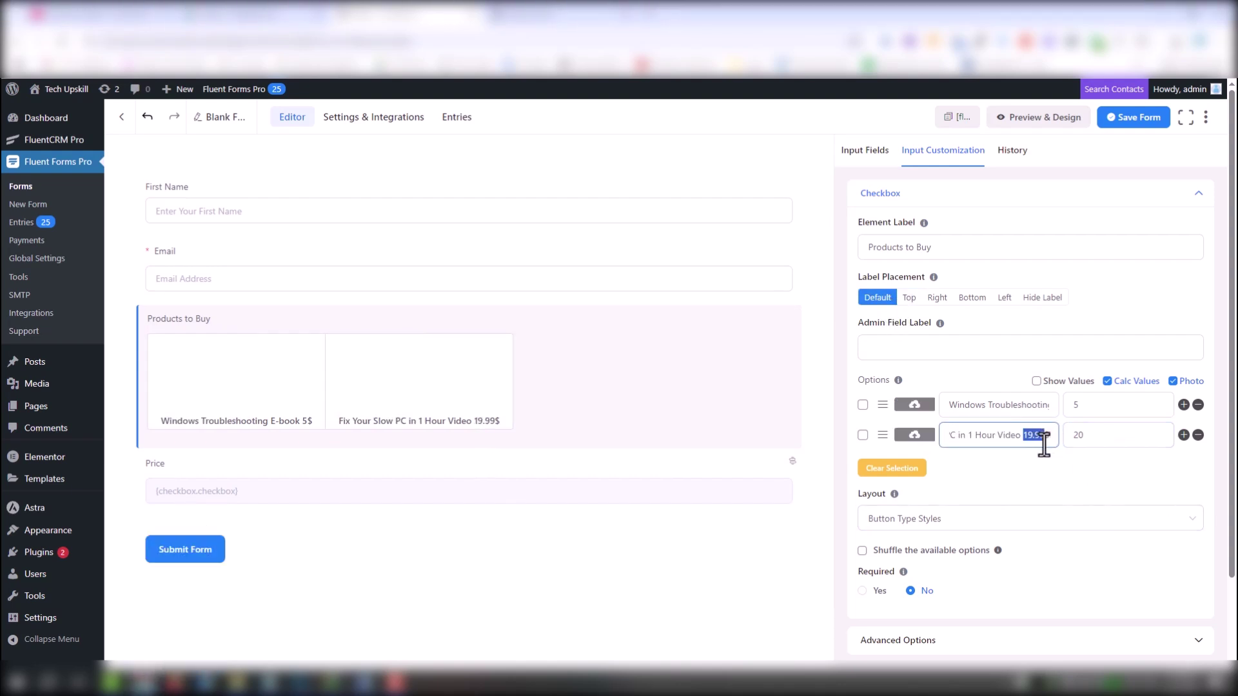
type("20")
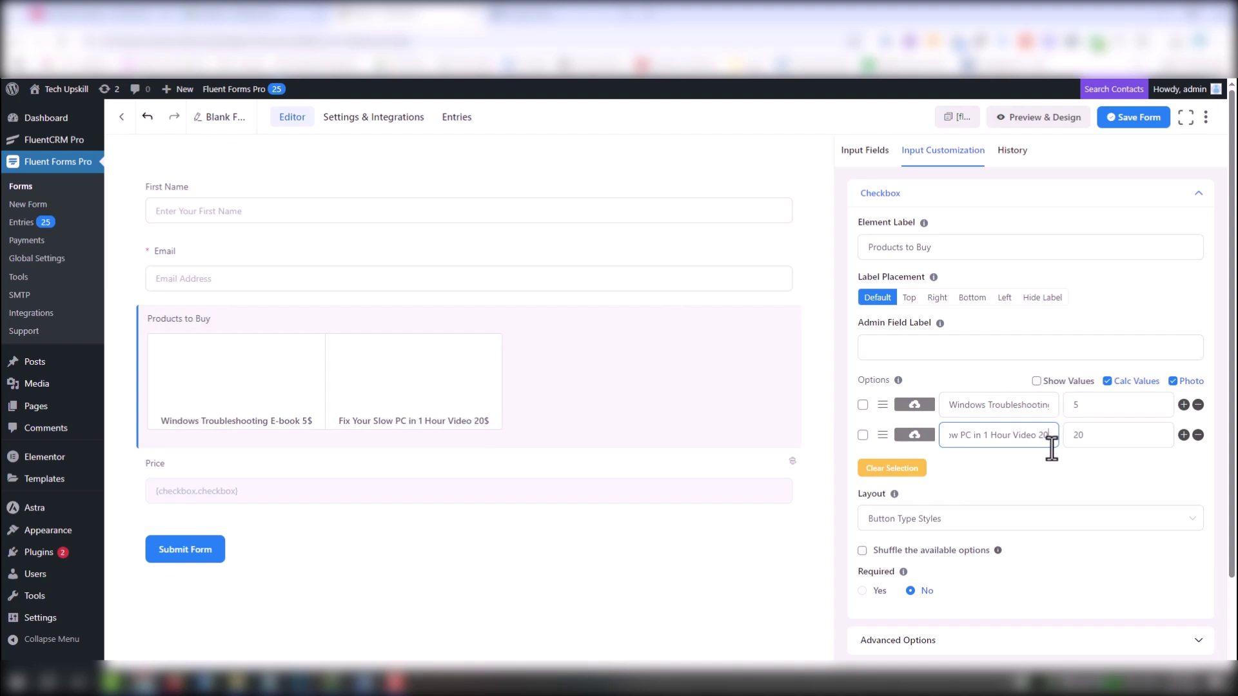
Add a Numeric Field below Products to Buy and label it 'Price'
left_click(469, 447)
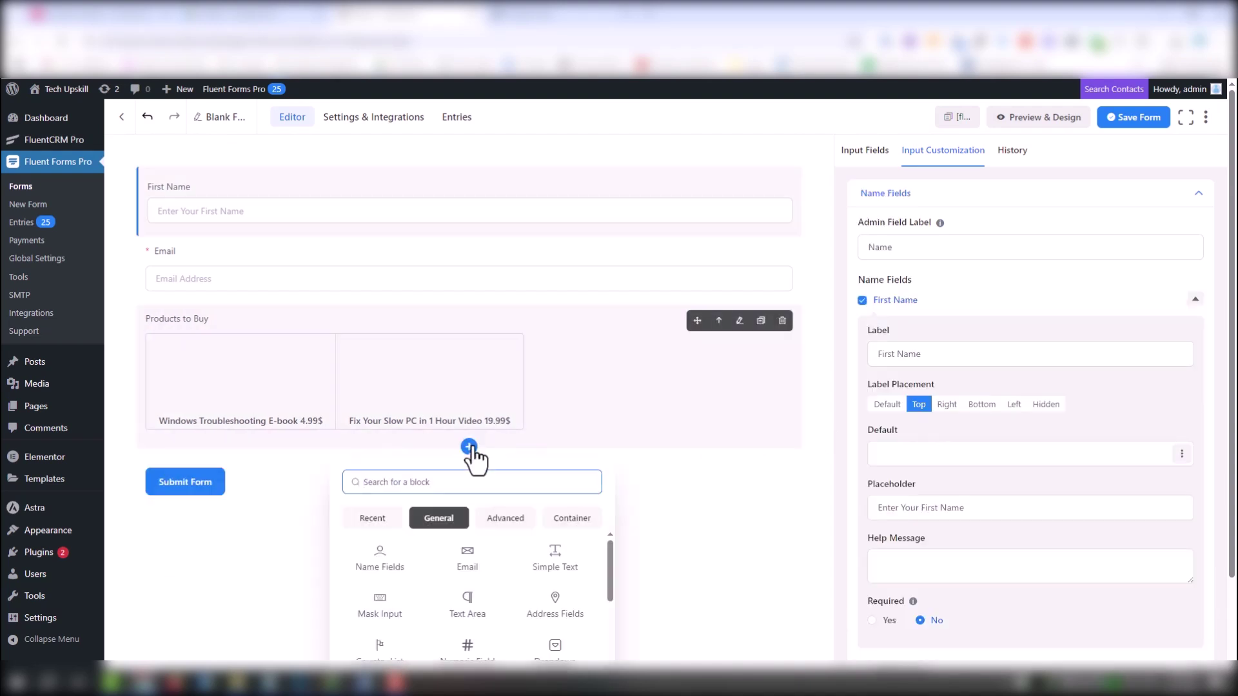
scroll(472, 606, "down", 1)
left_click(469, 596)
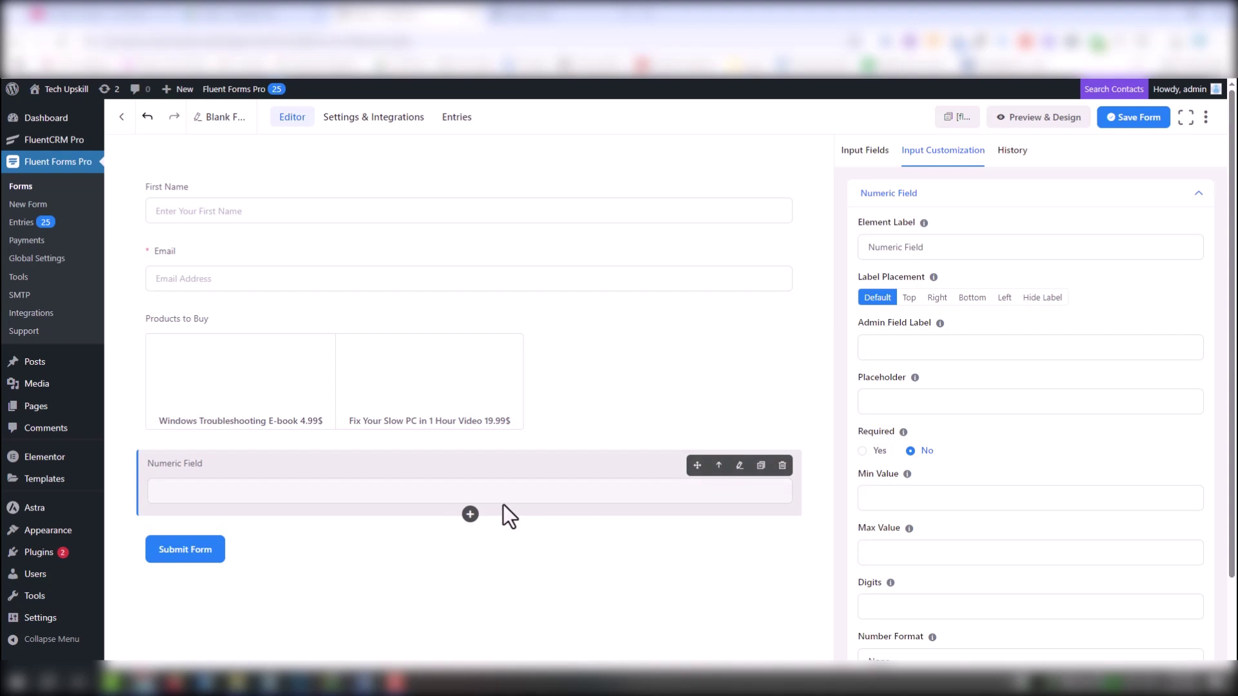
left_click_drag(1007, 247, 856, 248)
key("BackSpace")
type("Price")
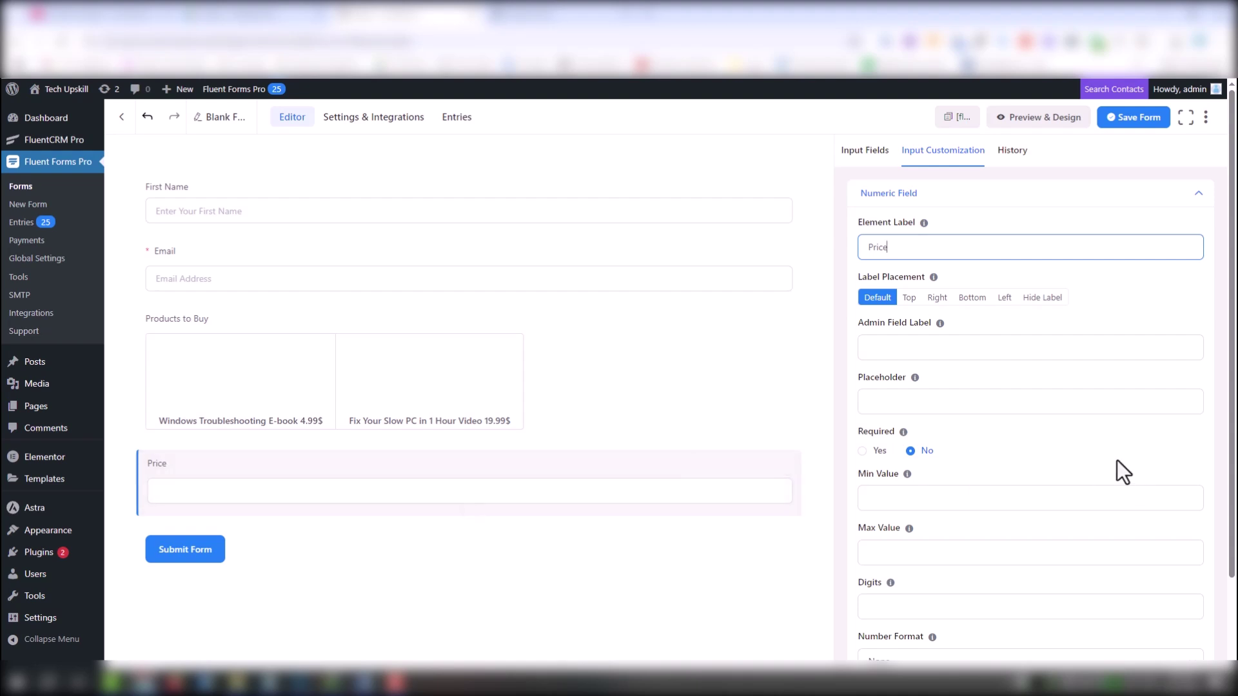
Add a conditional-logic rule: Products to Buy equals the Windows Troubleshooting E-book option
scroll(1009, 477, "down", 1)
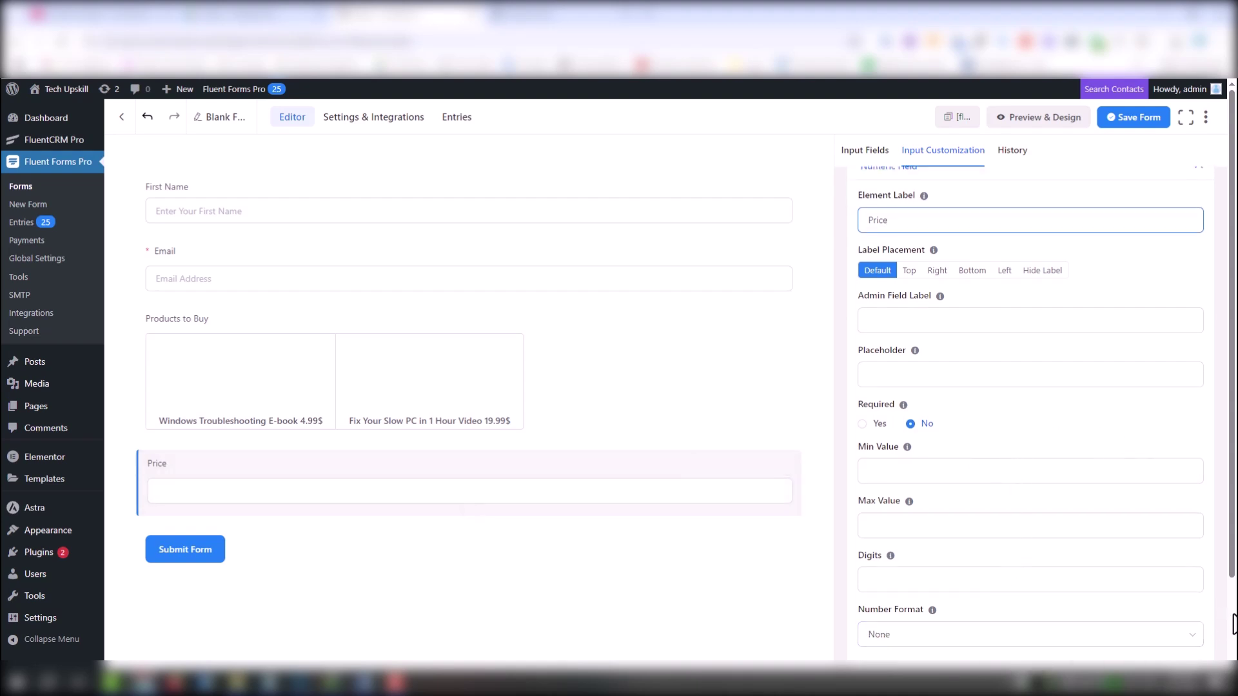
scroll(982, 617, "down", 3)
left_click(961, 597)
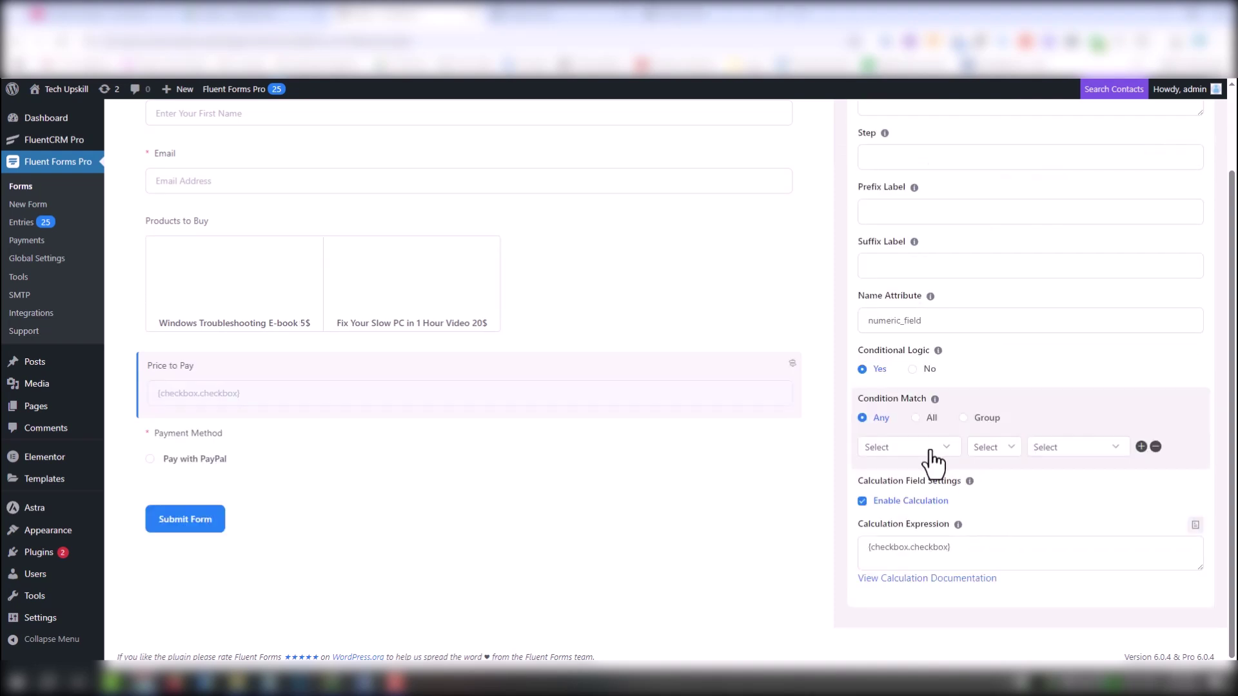
left_click(930, 451)
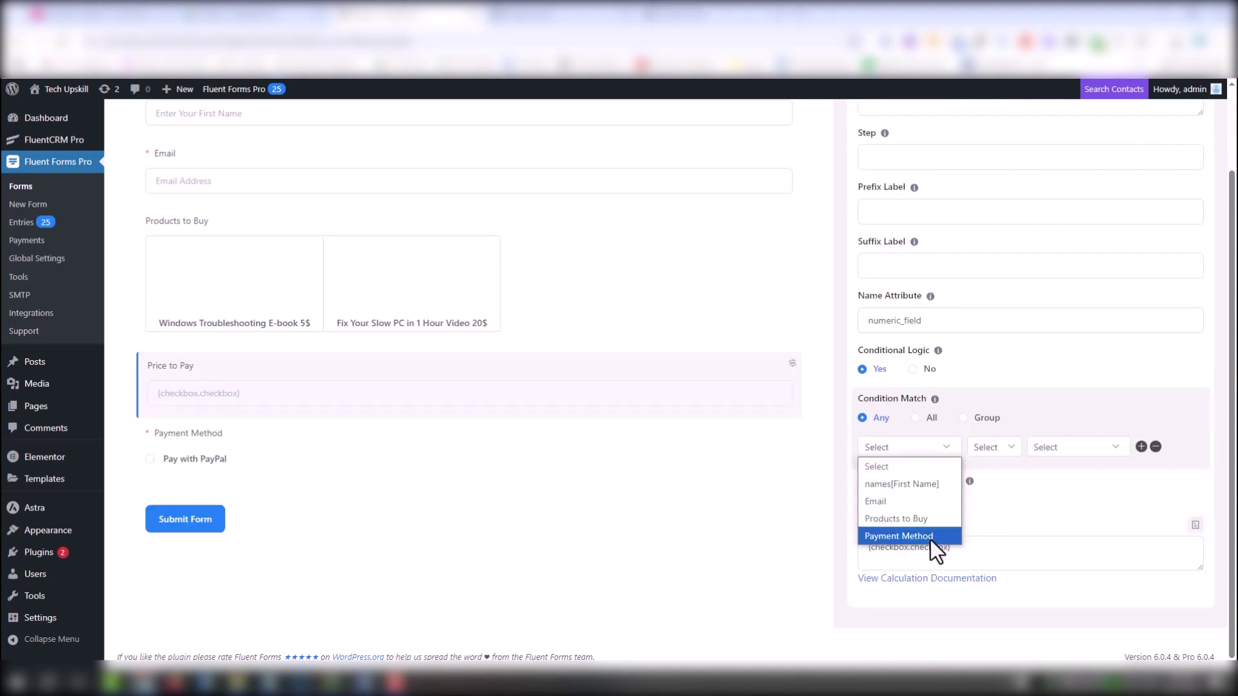
left_click(925, 519)
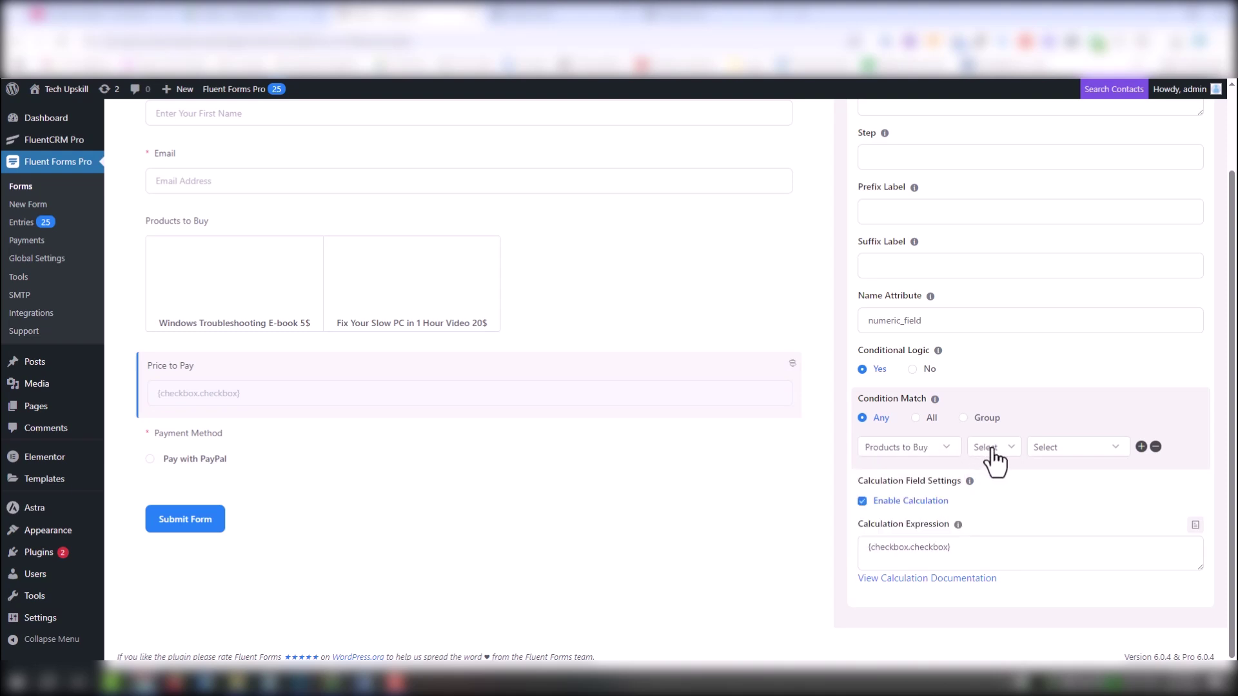
left_click(993, 451)
left_click(997, 484)
left_click(1057, 452)
left_click(1063, 484)
Add a second rule: Products to Buy equals the Fix Your Slow PC video option
left_click(1141, 446)
left_click(943, 475)
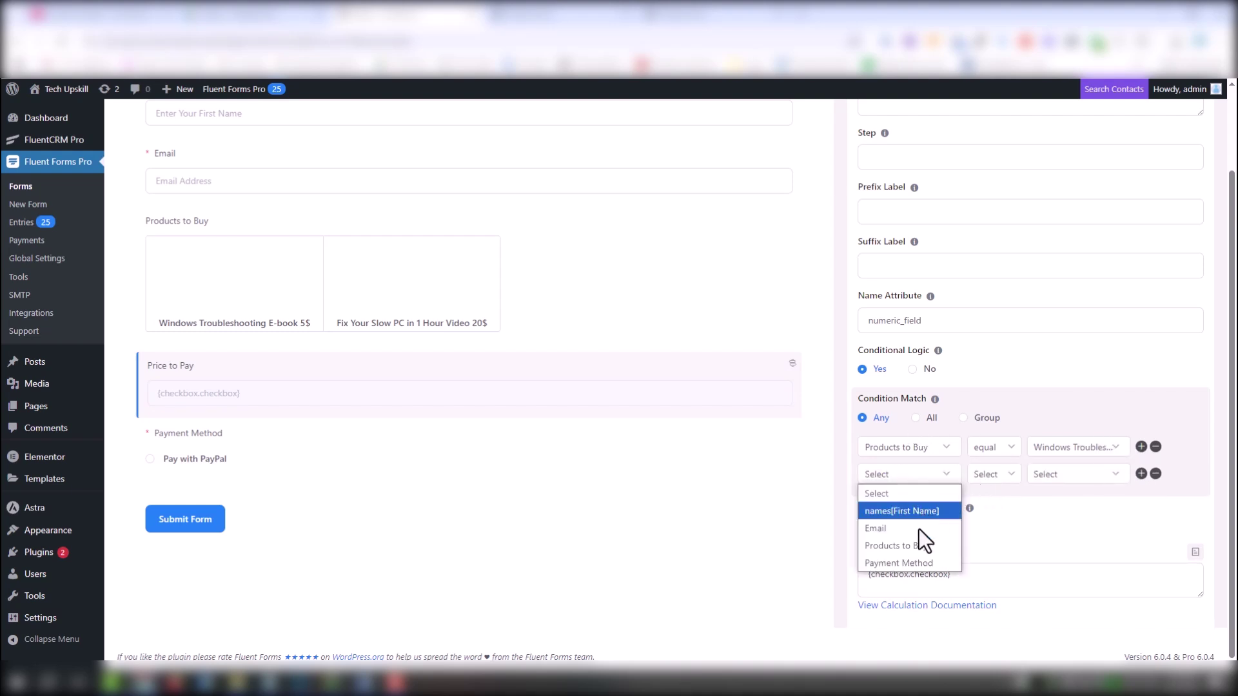
left_click(924, 545)
left_click(1008, 480)
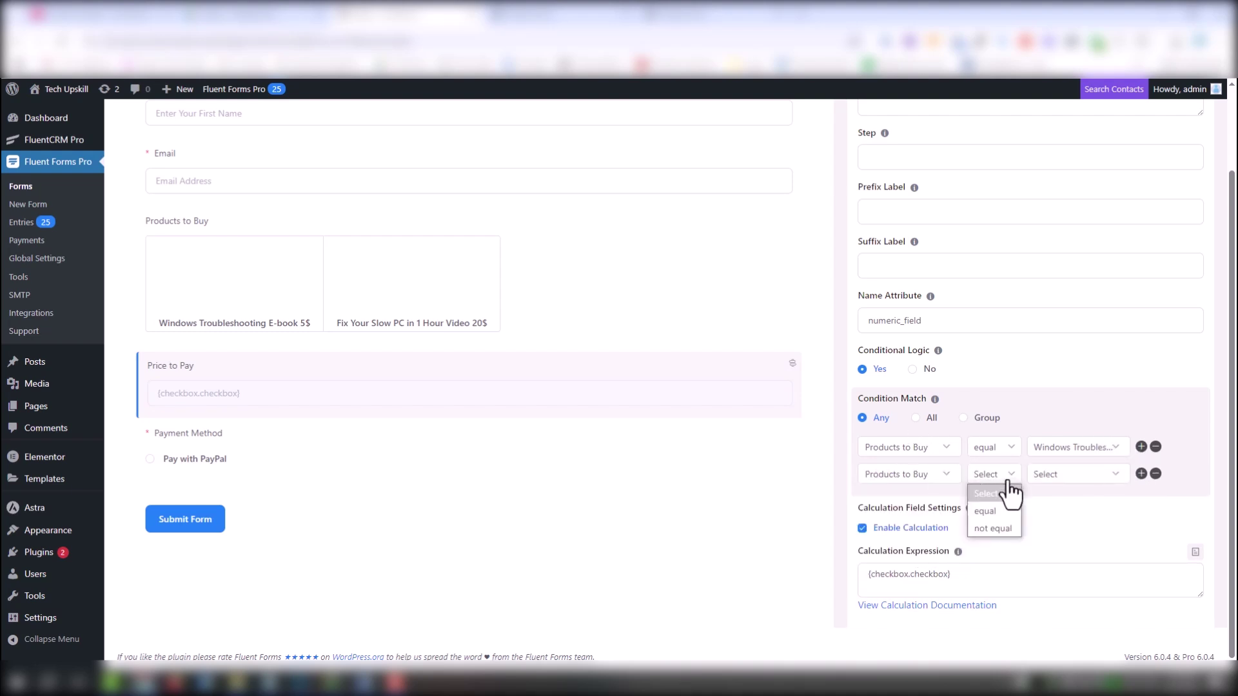
left_click(1000, 518)
left_click(1061, 480)
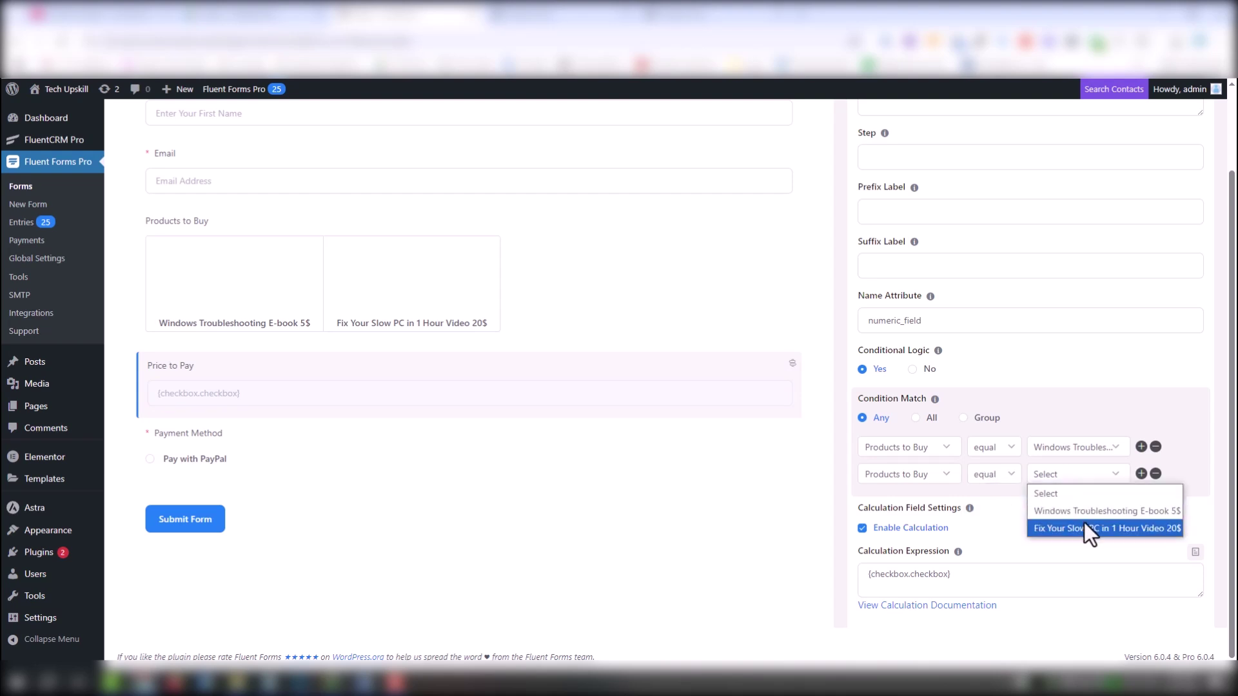
left_click(1084, 524)
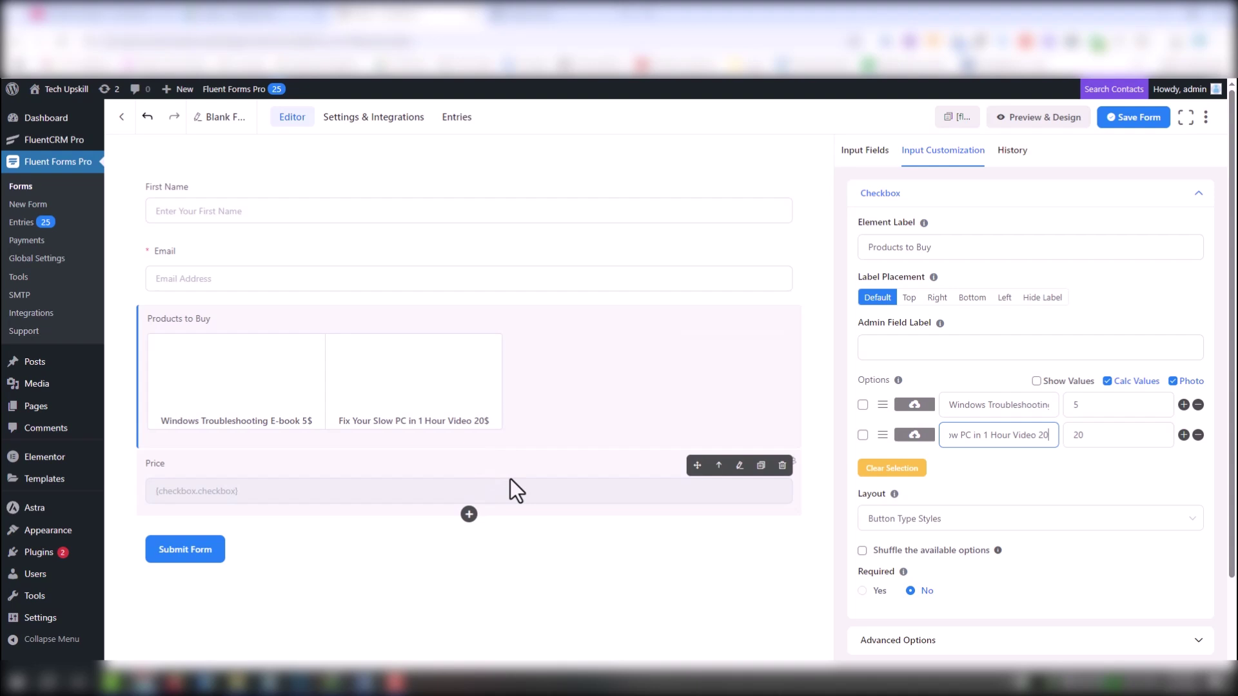
Rename the numeric field's label to 'Price to Pay'
left_click(516, 490)
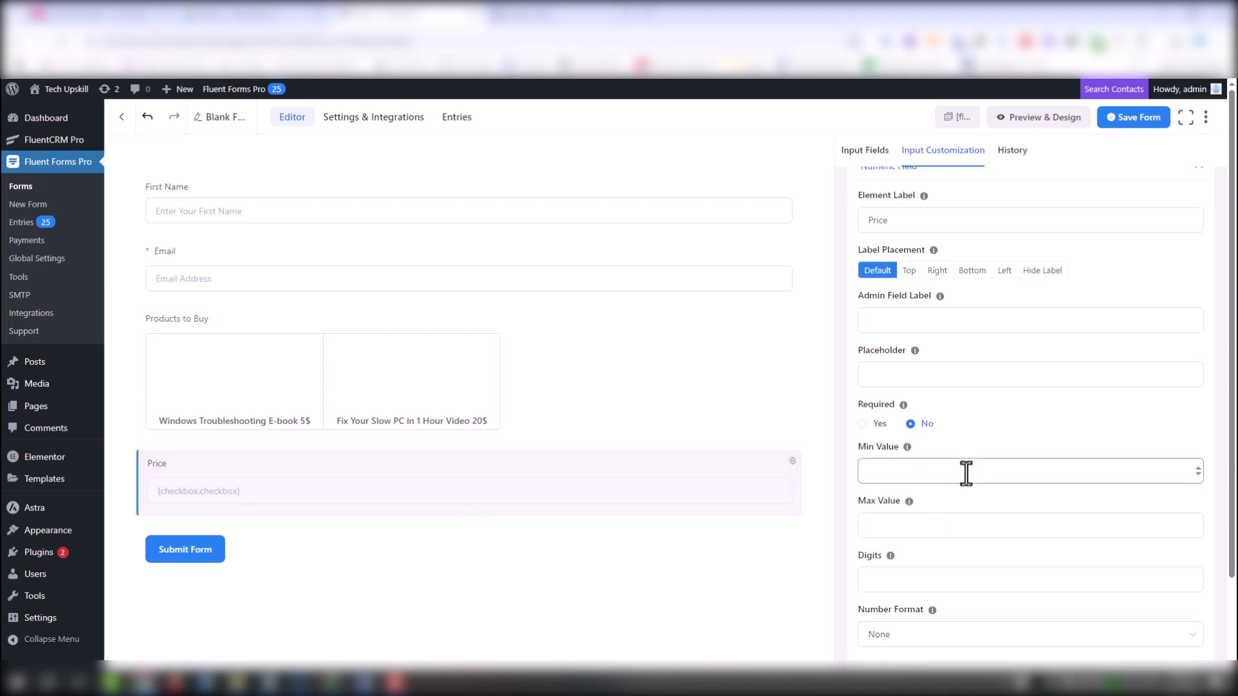
left_click(911, 217)
type("to p")
key("Caps_Lock")
type("A")
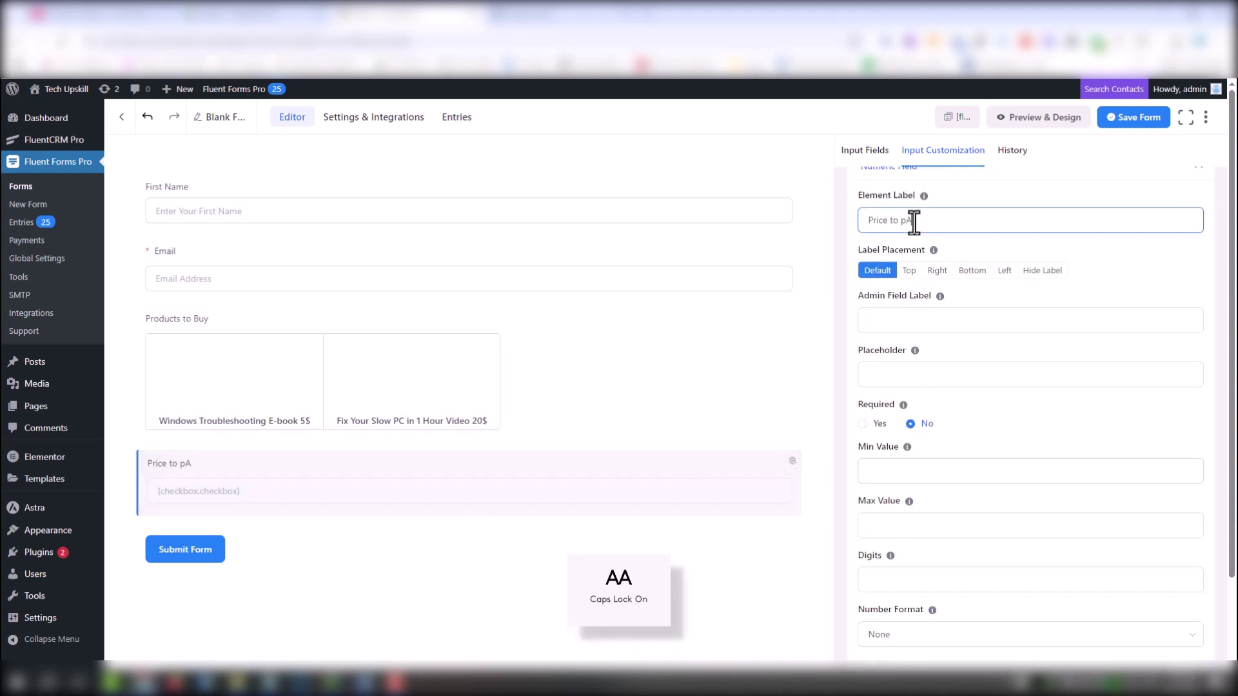
scroll(1035, 521, "down", 10)
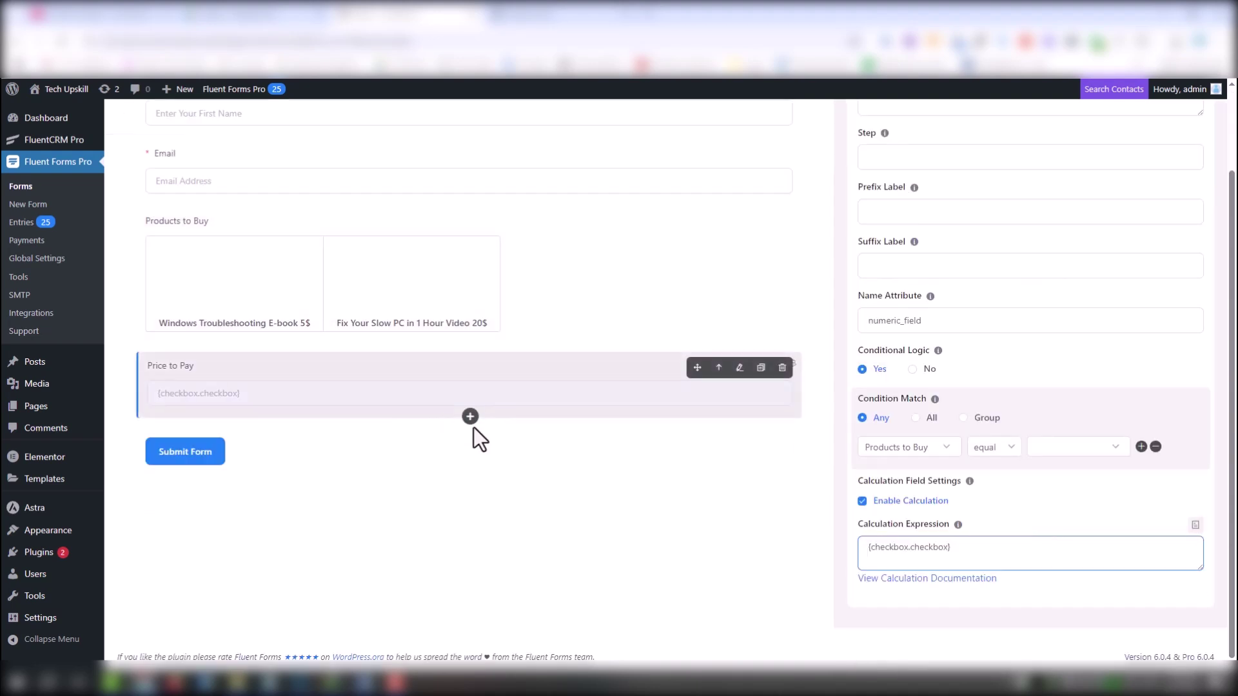
Add a Payment Method field below Price to Pay with Offline Payment removed, leaving PayPal only
left_click(470, 417)
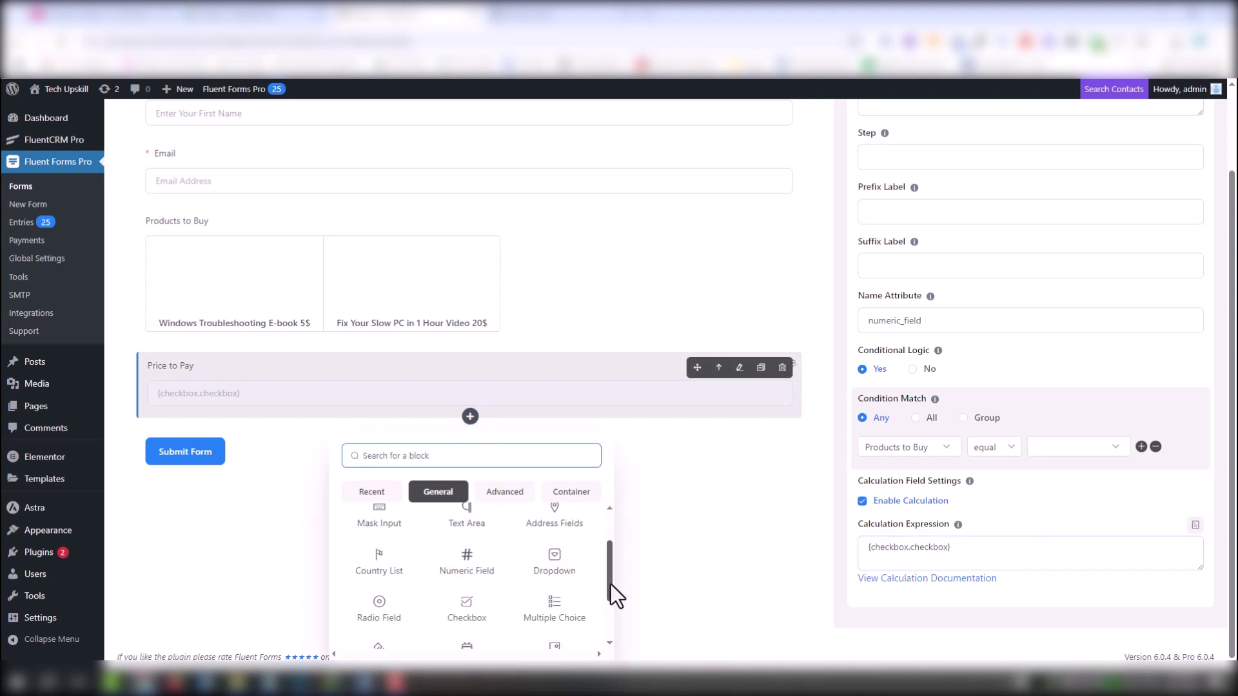
type("p")
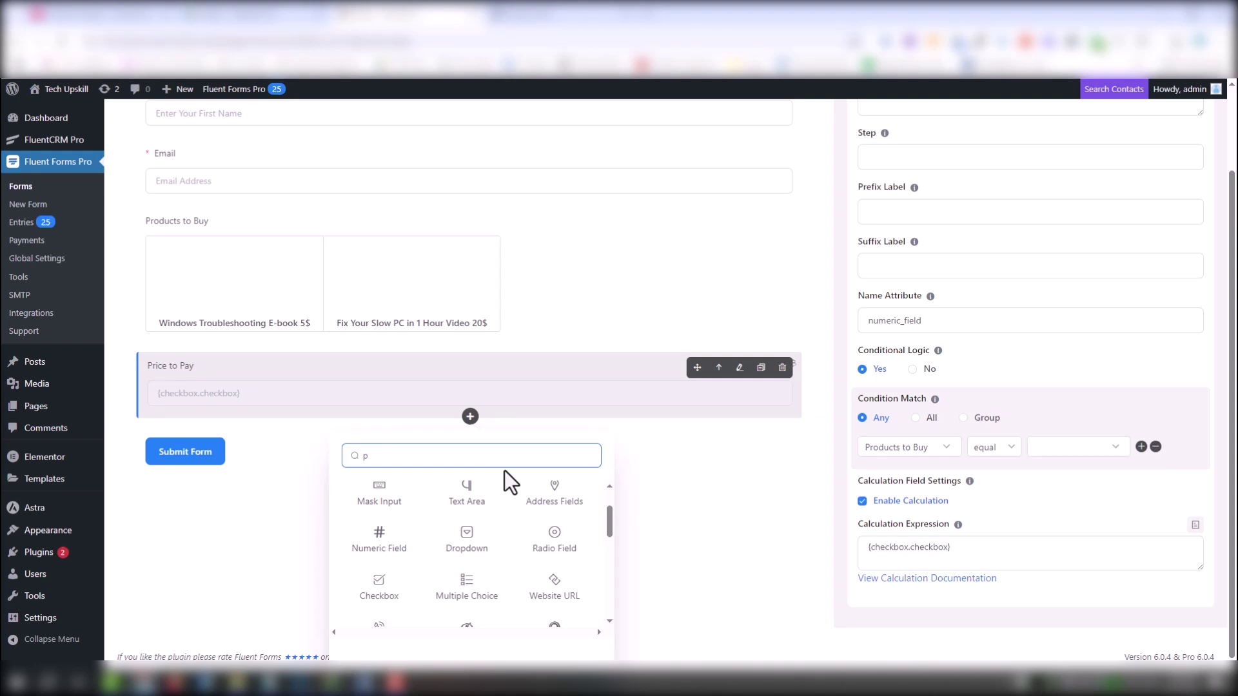
type("ay")
left_click(474, 567)
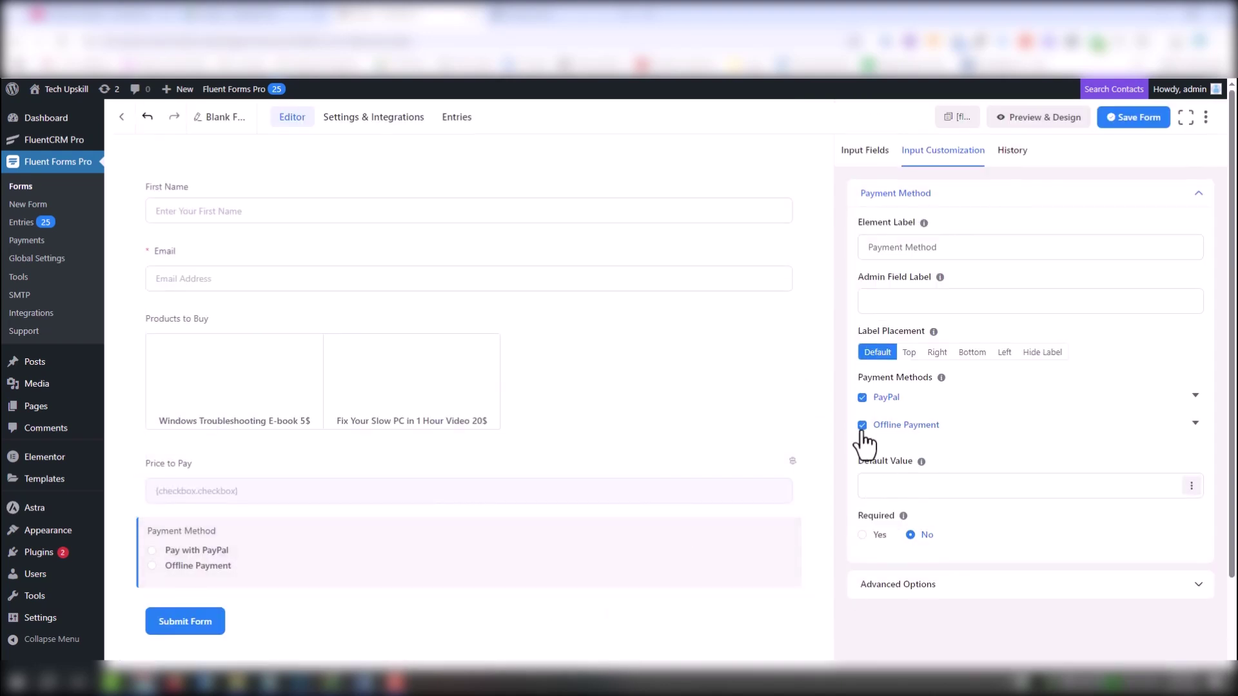
left_click(862, 427)
left_click(1209, 232)
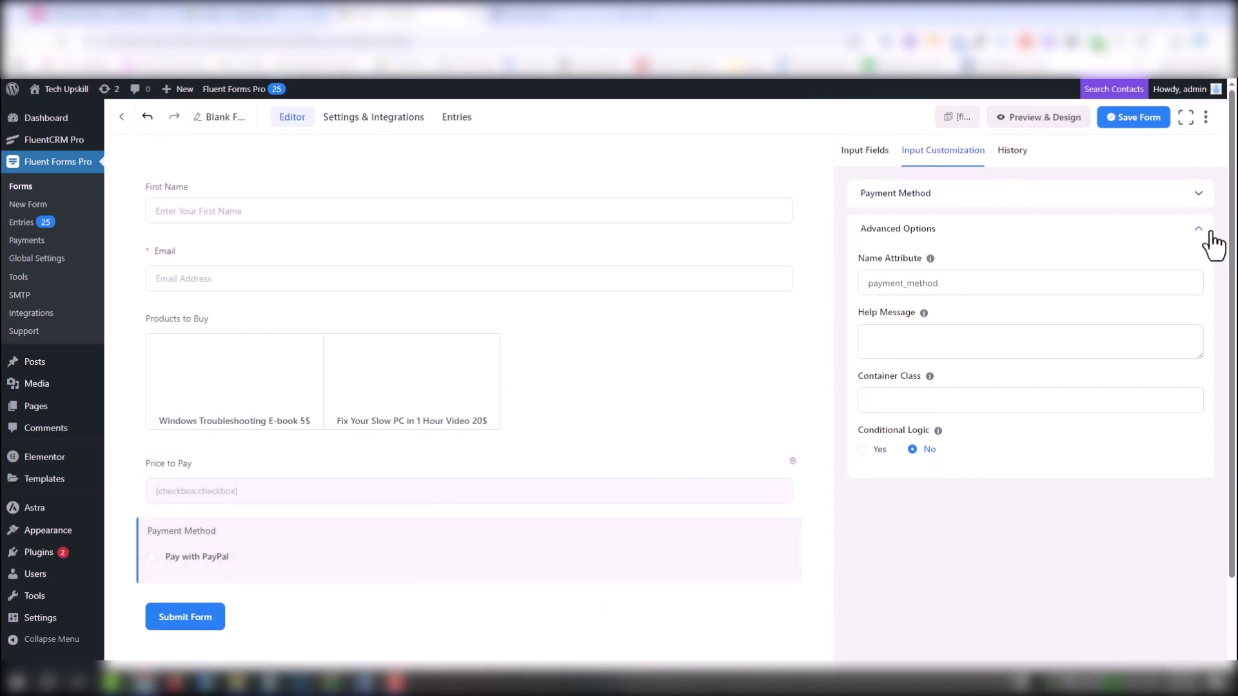
left_click(1210, 232)
left_click(1038, 197)
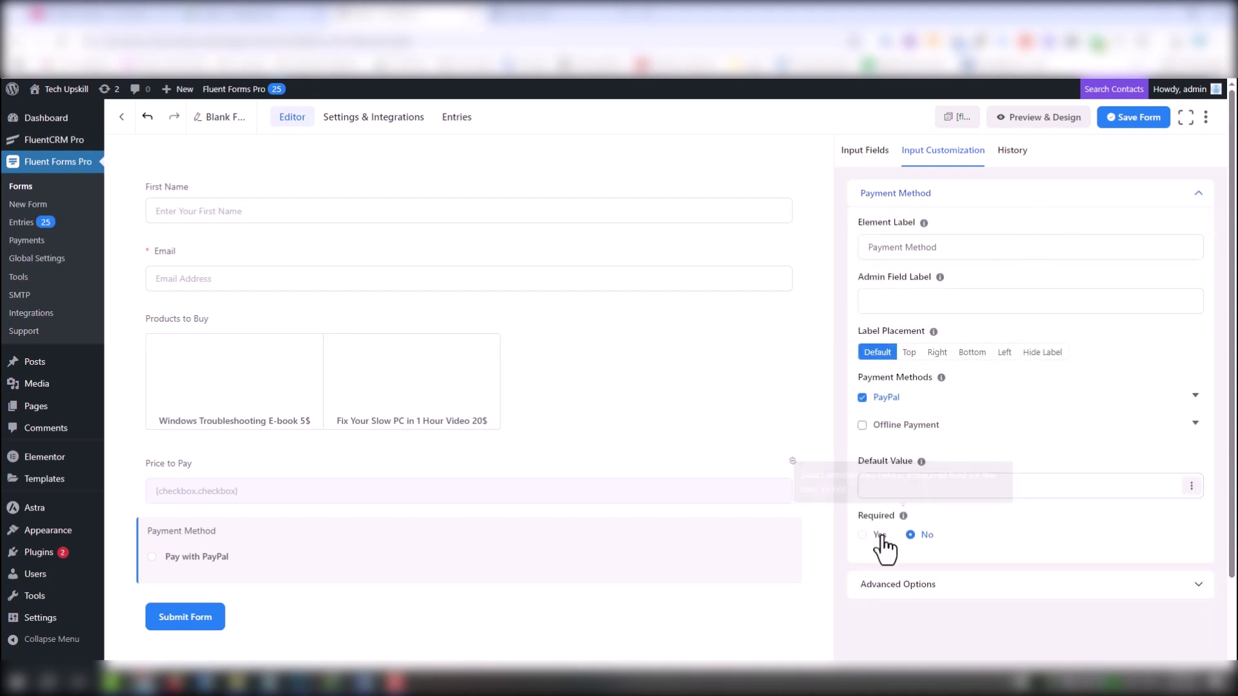
Search the block picker below Payment Method for the payment amount field
left_click(469, 582)
type("ch")
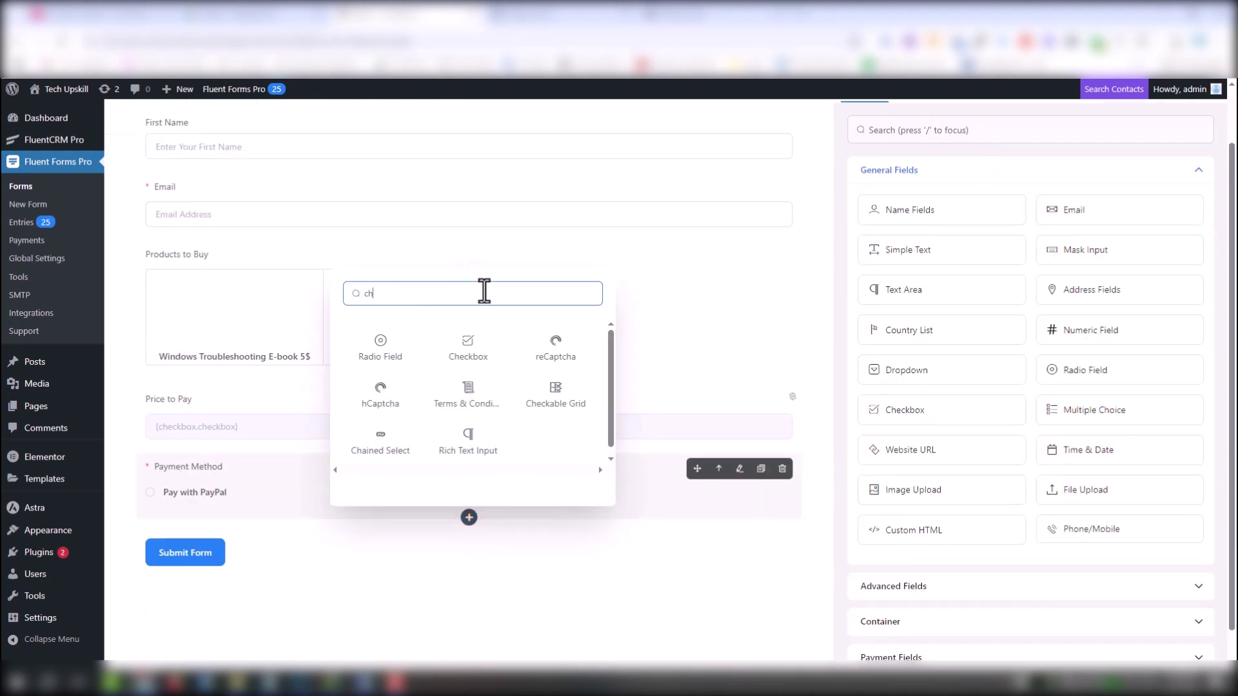
type("e")
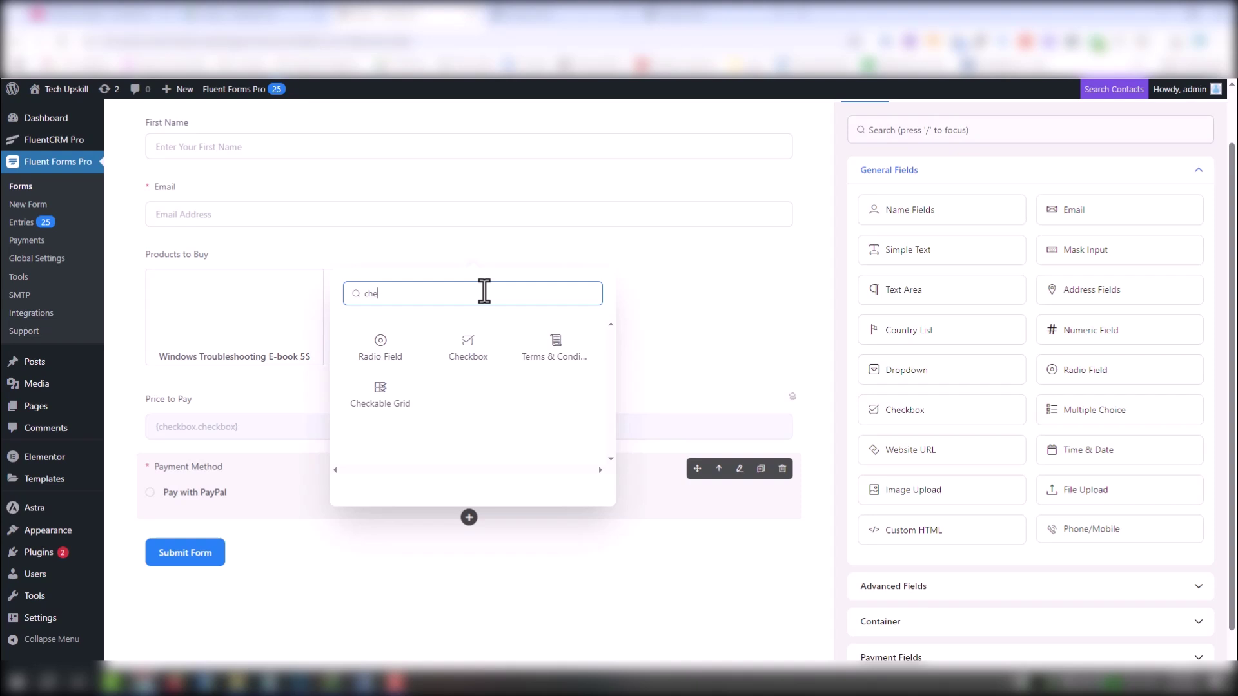
key("BackSpace")
key("BackSpace")
key("BackSpace")
type("pa")
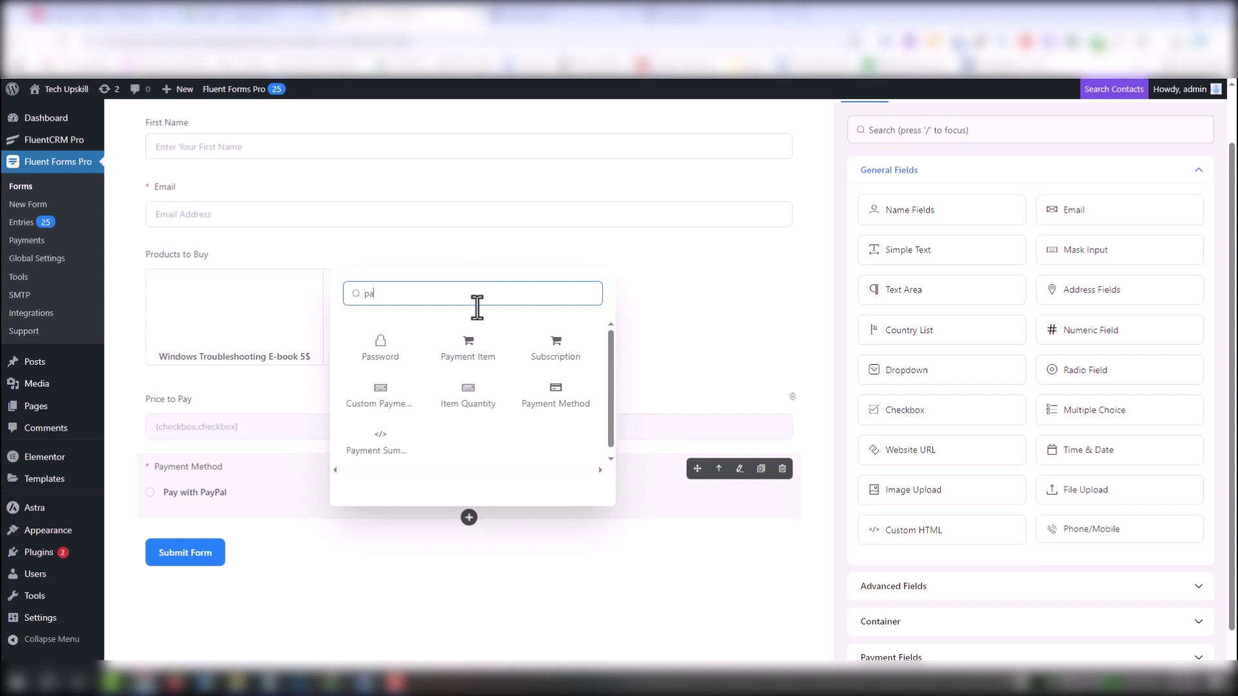
Add a Custom Payment Amount field whose calculation expression is {input.numeric_field} (Price to Pay)
left_click(384, 402)
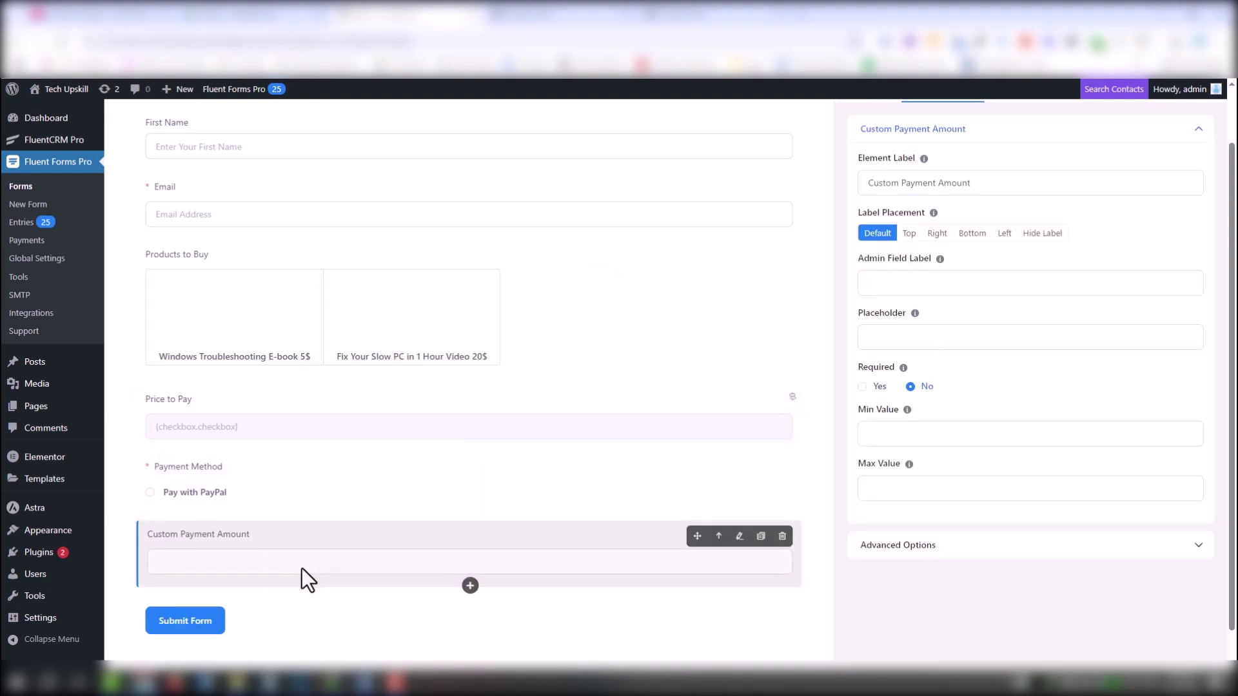
scroll(307, 562, "up", 1)
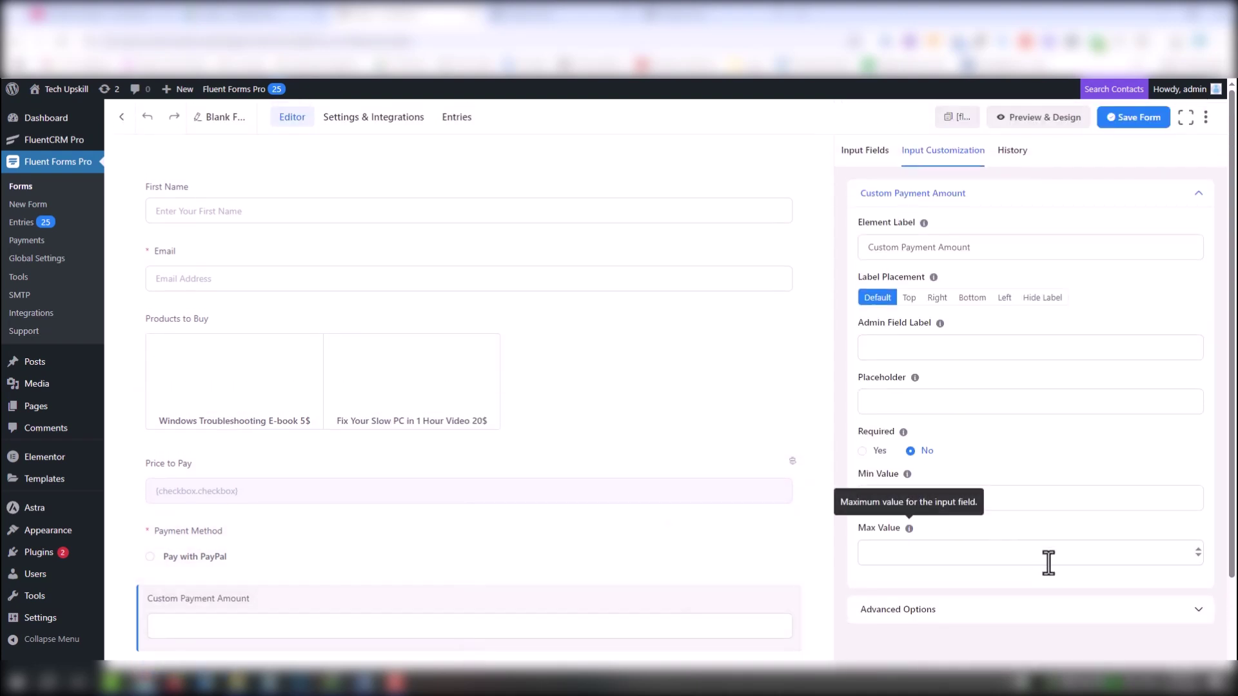
scroll(1070, 554, "down", 2)
left_click(1043, 513)
scroll(1043, 513, "down", 5)
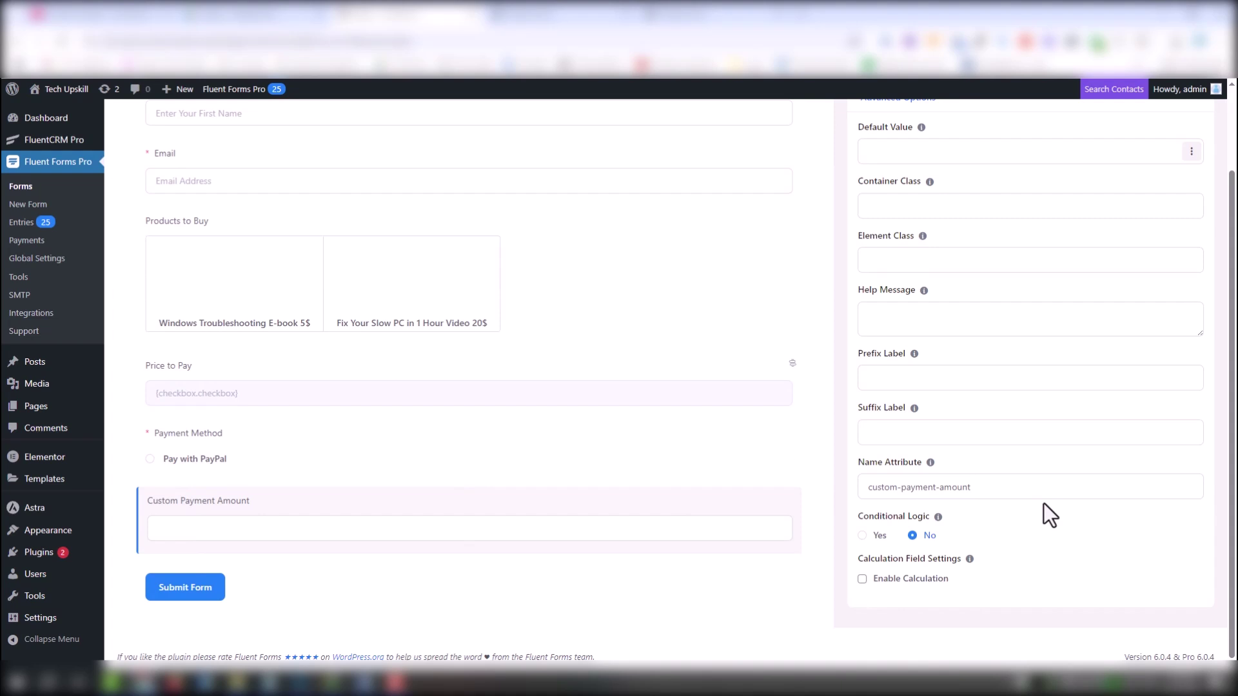
left_click(924, 592)
scroll(982, 556, "down", 1)
left_click(1196, 525)
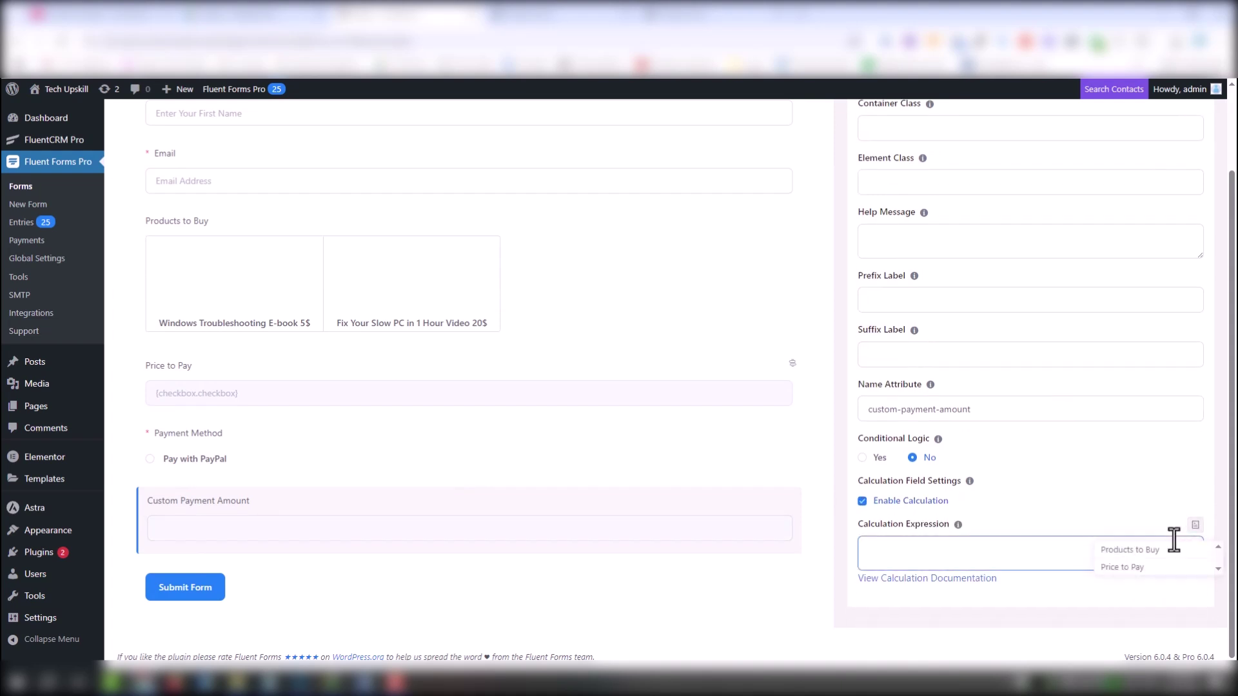
left_click(1141, 576)
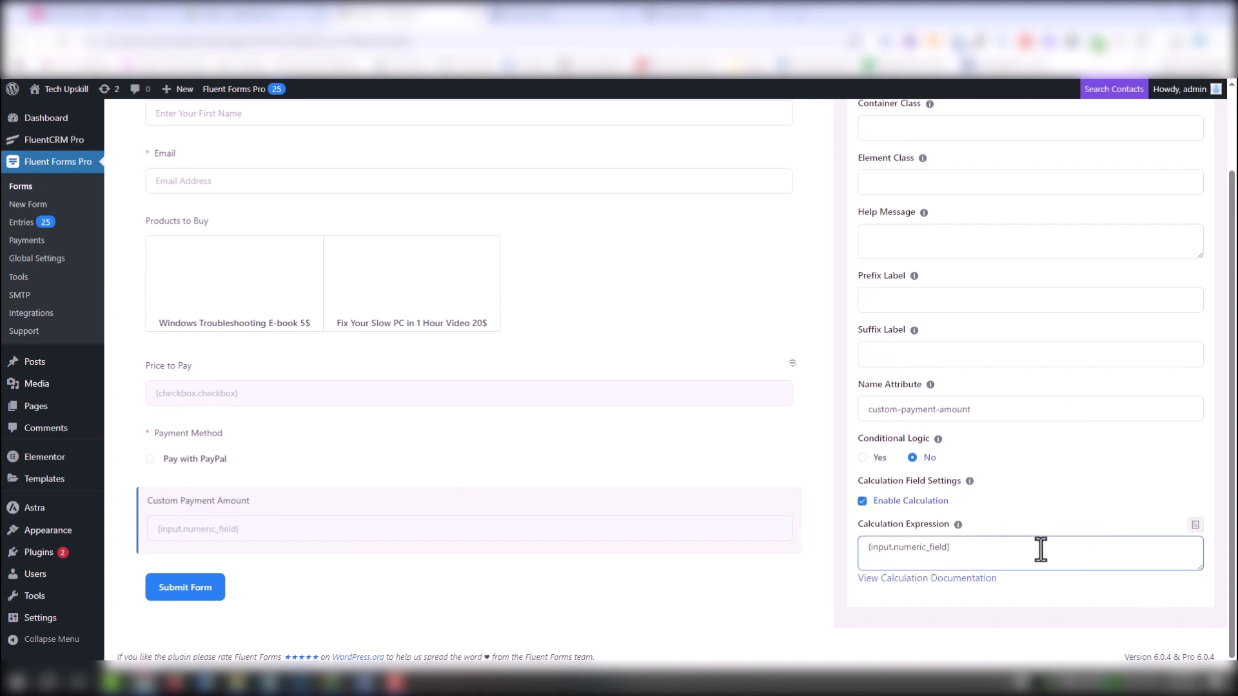
scroll(908, 196, "up", 1)
left_click(905, 195)
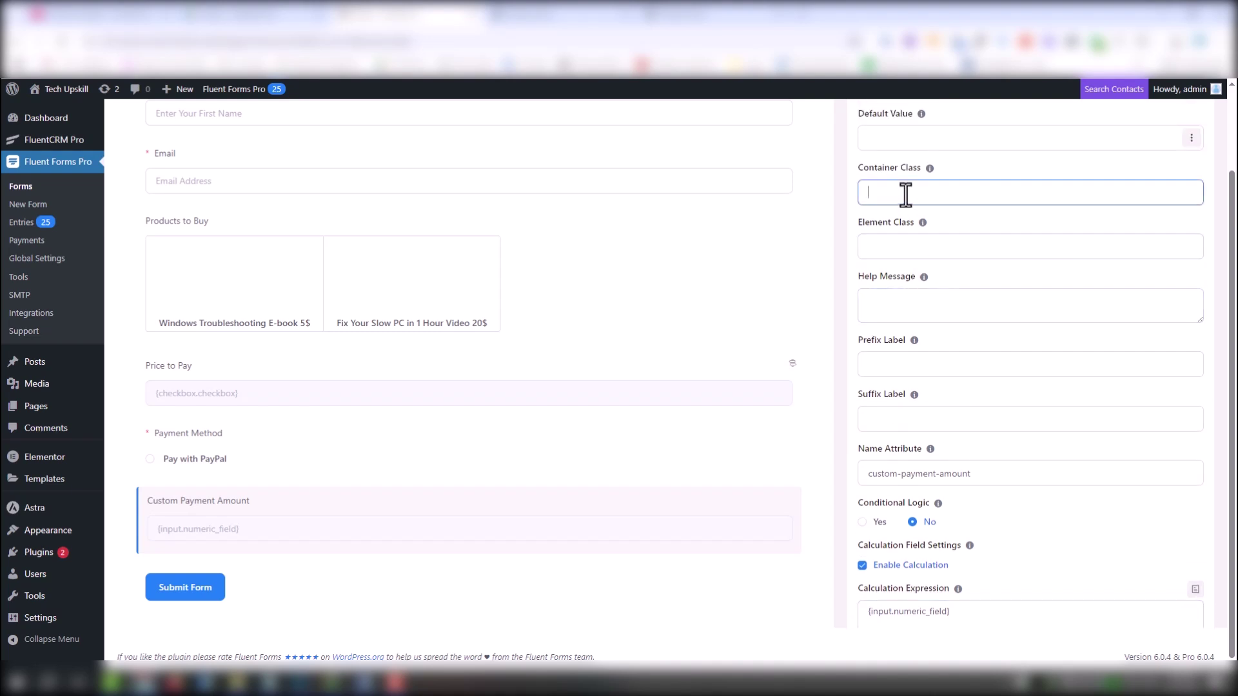
Change the submit button text to 'Pay Direct'
left_click(223, 590)
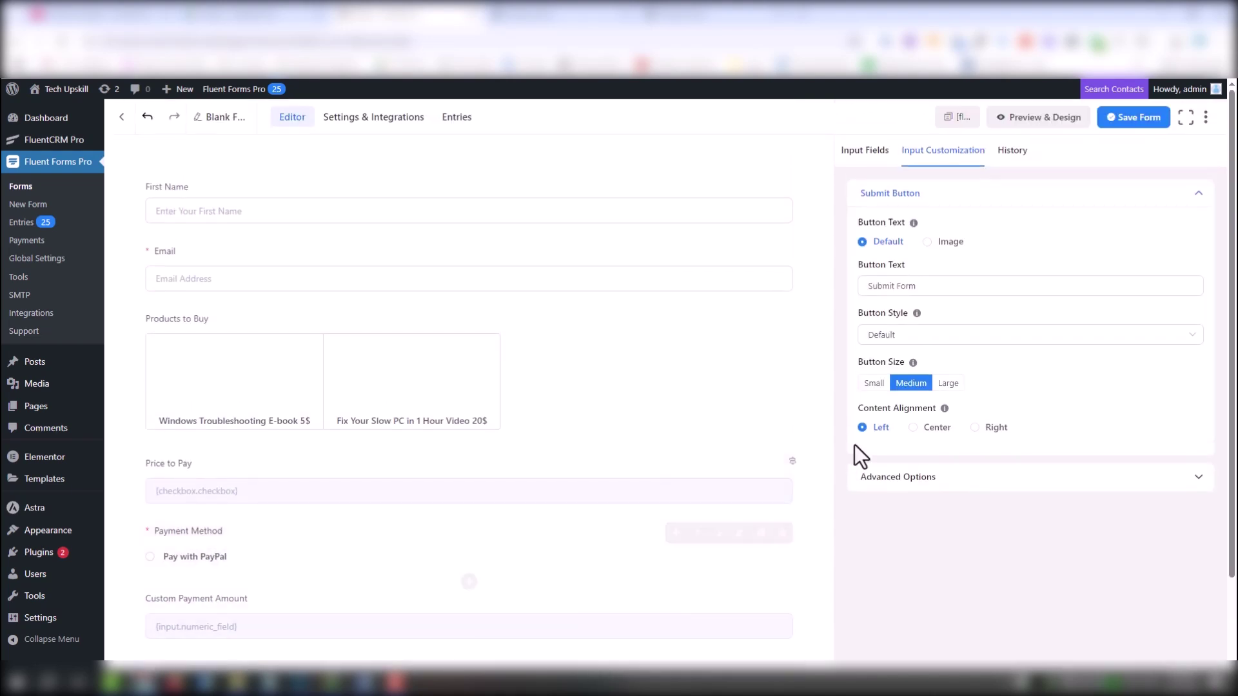
left_click(1082, 286)
key("ctrl+a")
type("Payt")
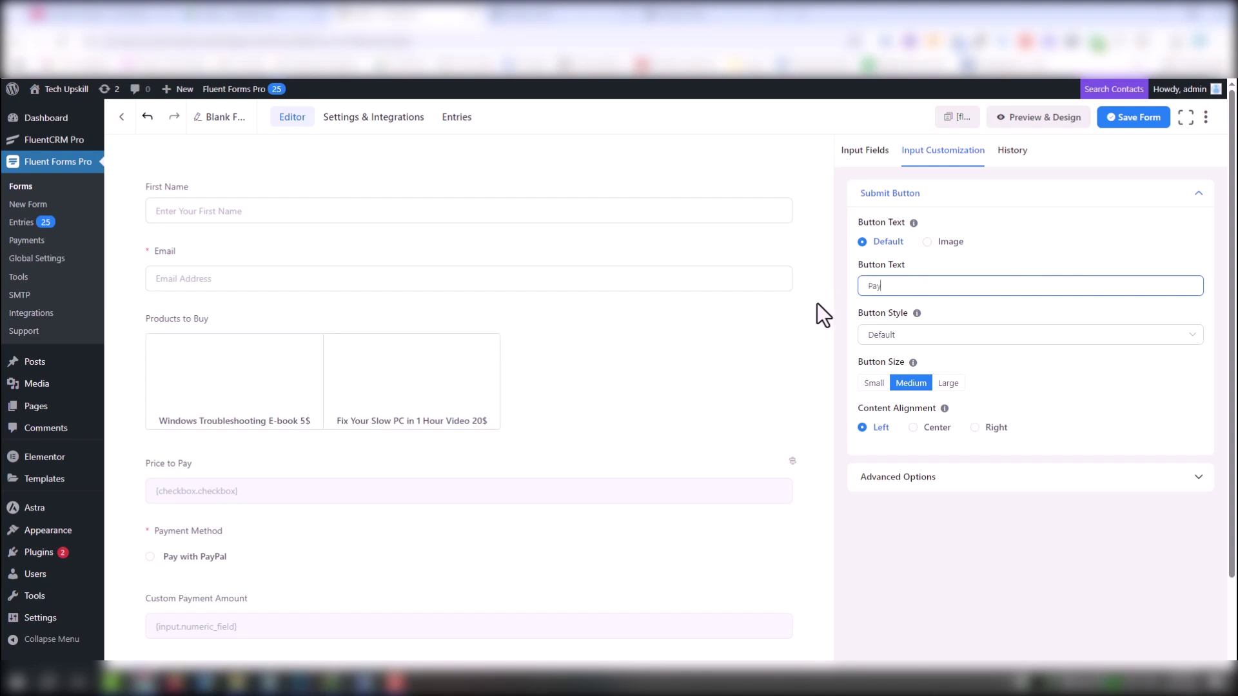
left_click(818, 304)
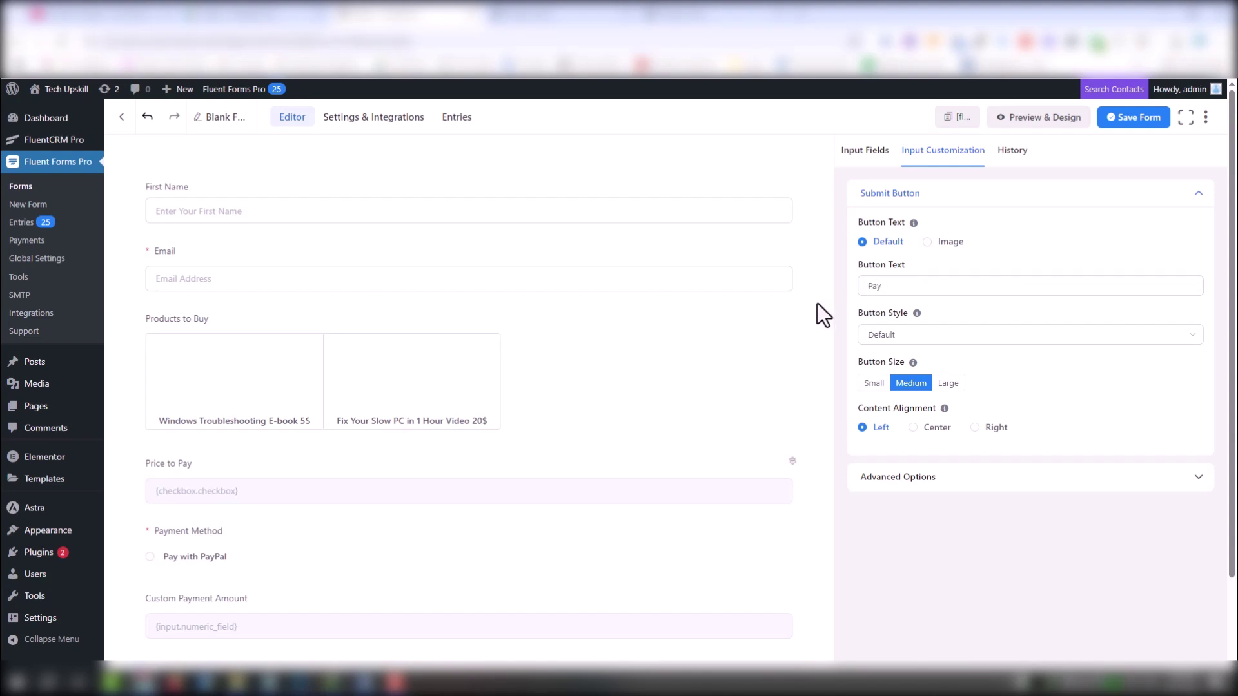
left_click(915, 287)
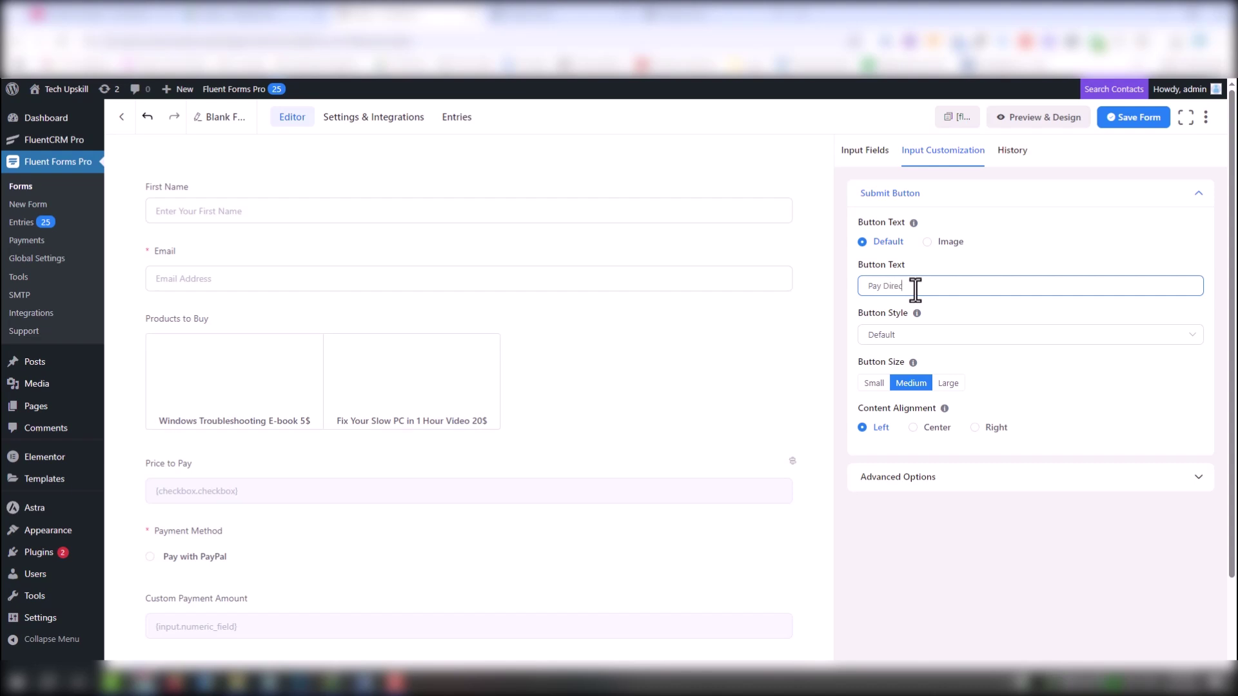
scroll(550, 498, "down", 1)
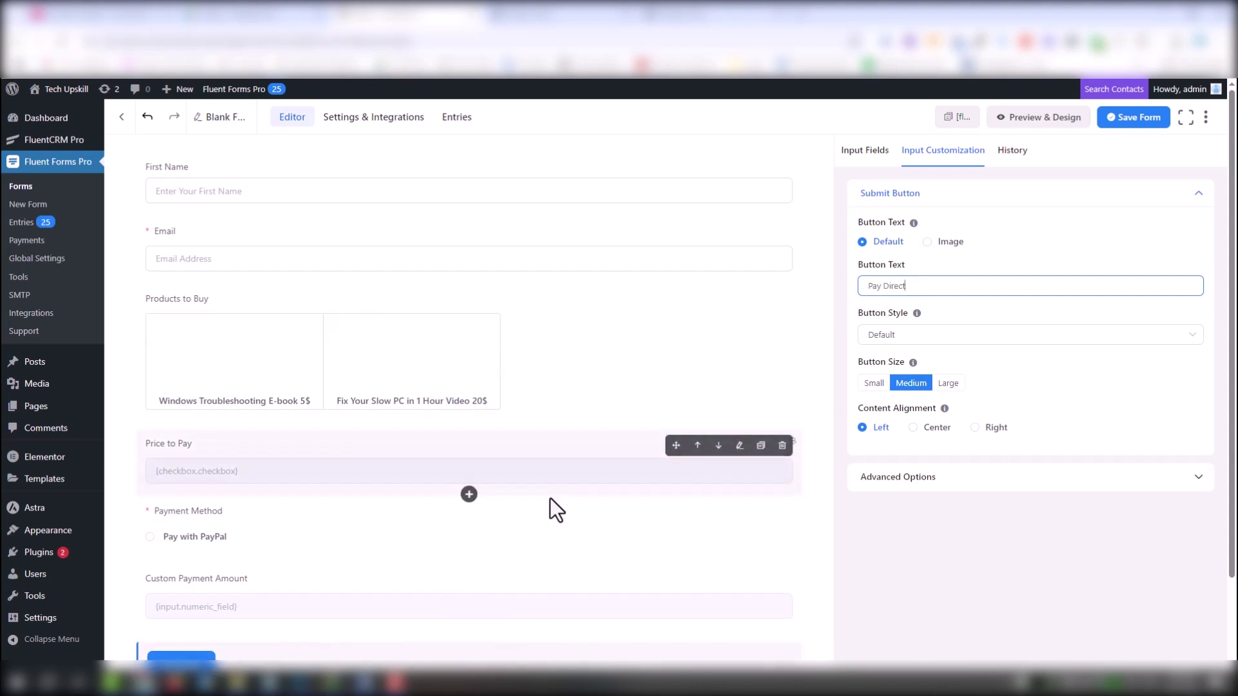
left_click(337, 584)
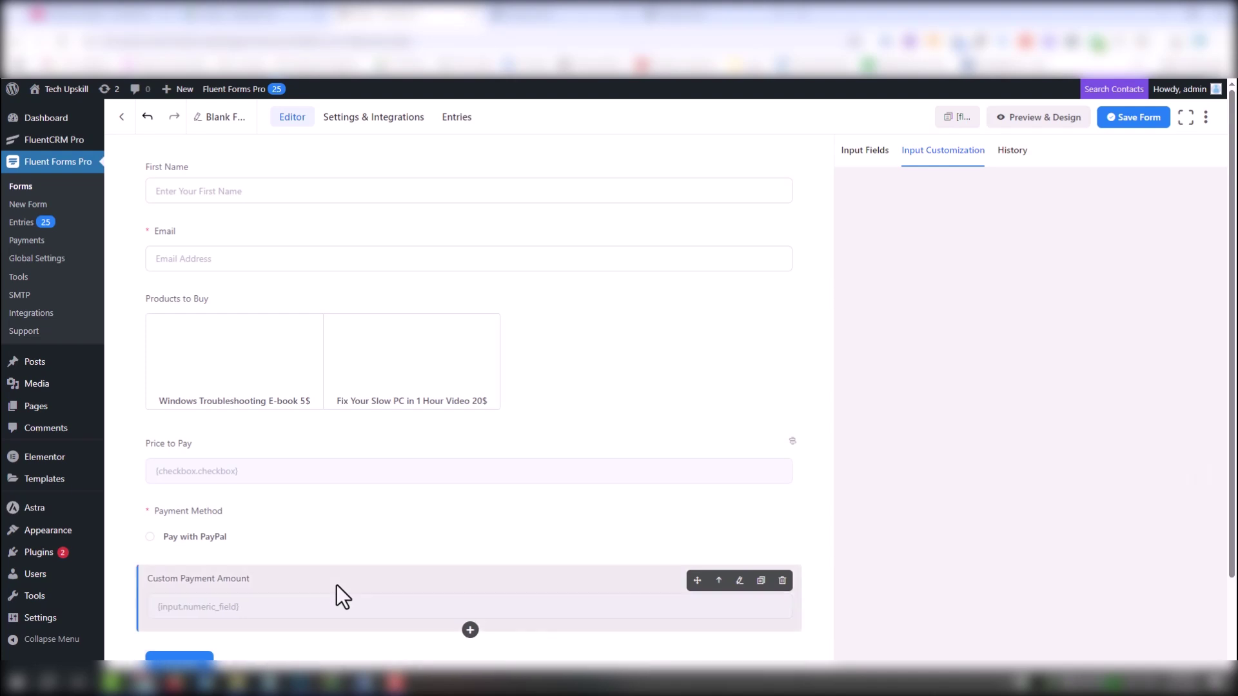
Save the form, preview it, and submit a test order for the Windows Troubleshooting E-book
left_click(1139, 120)
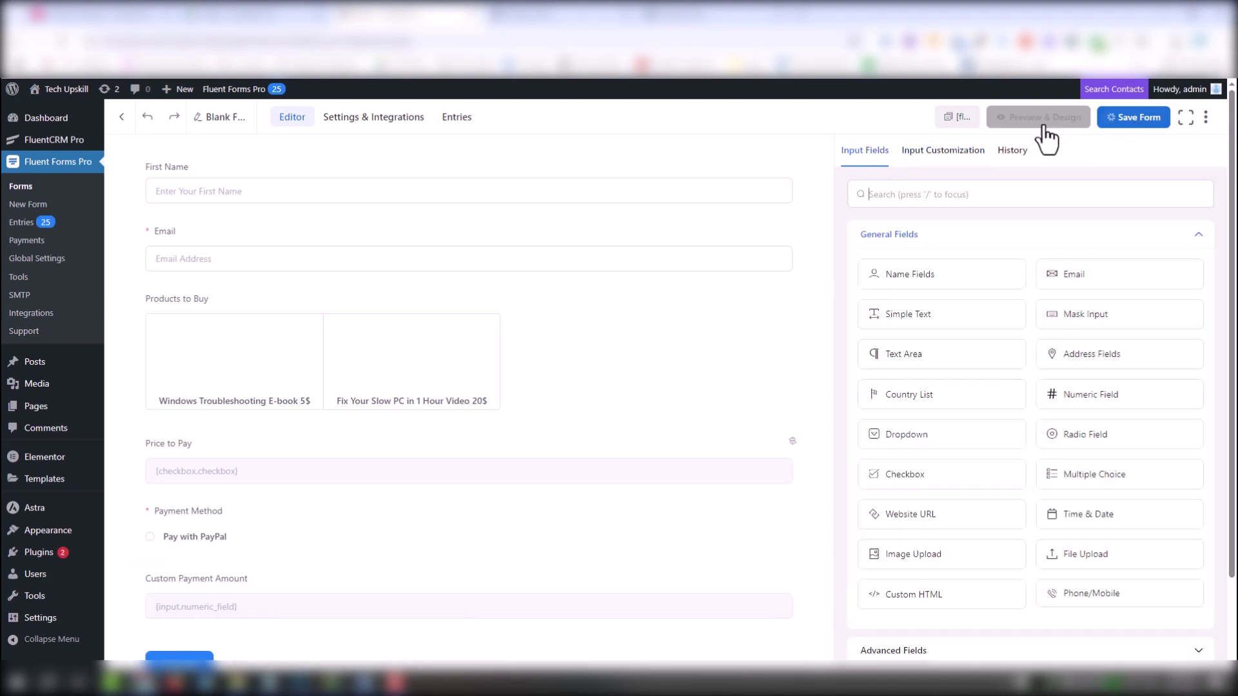
left_click(993, 120)
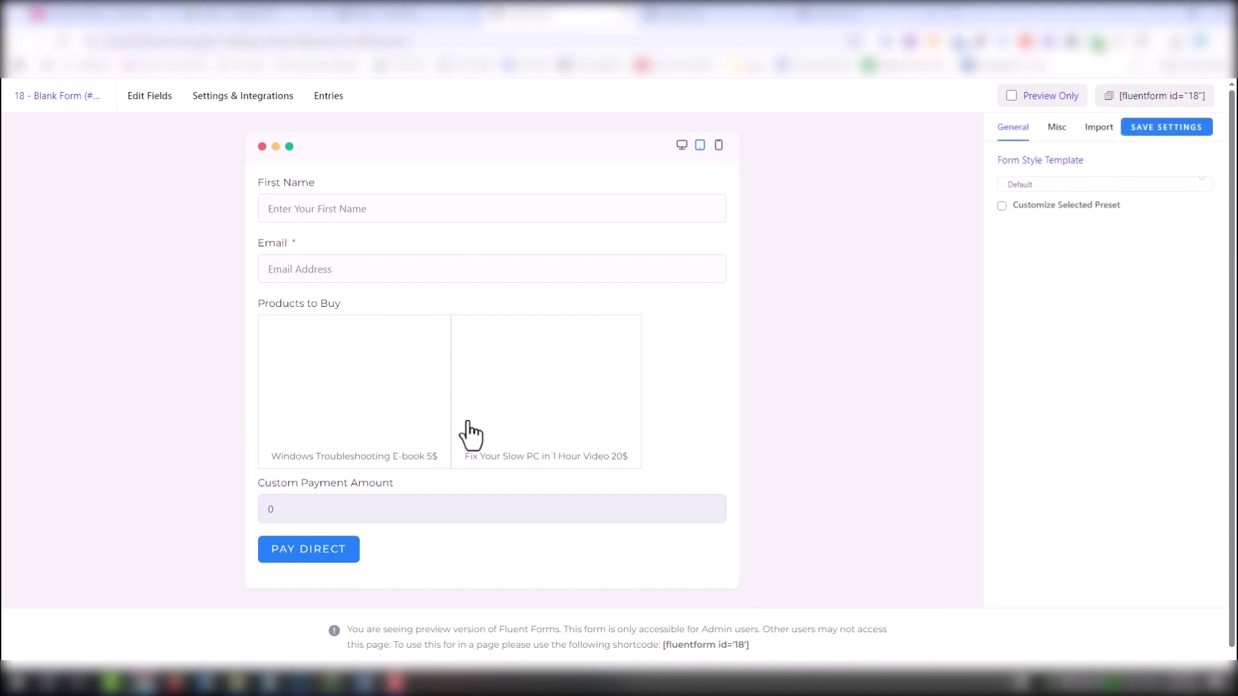
left_click(333, 371)
left_click(511, 266)
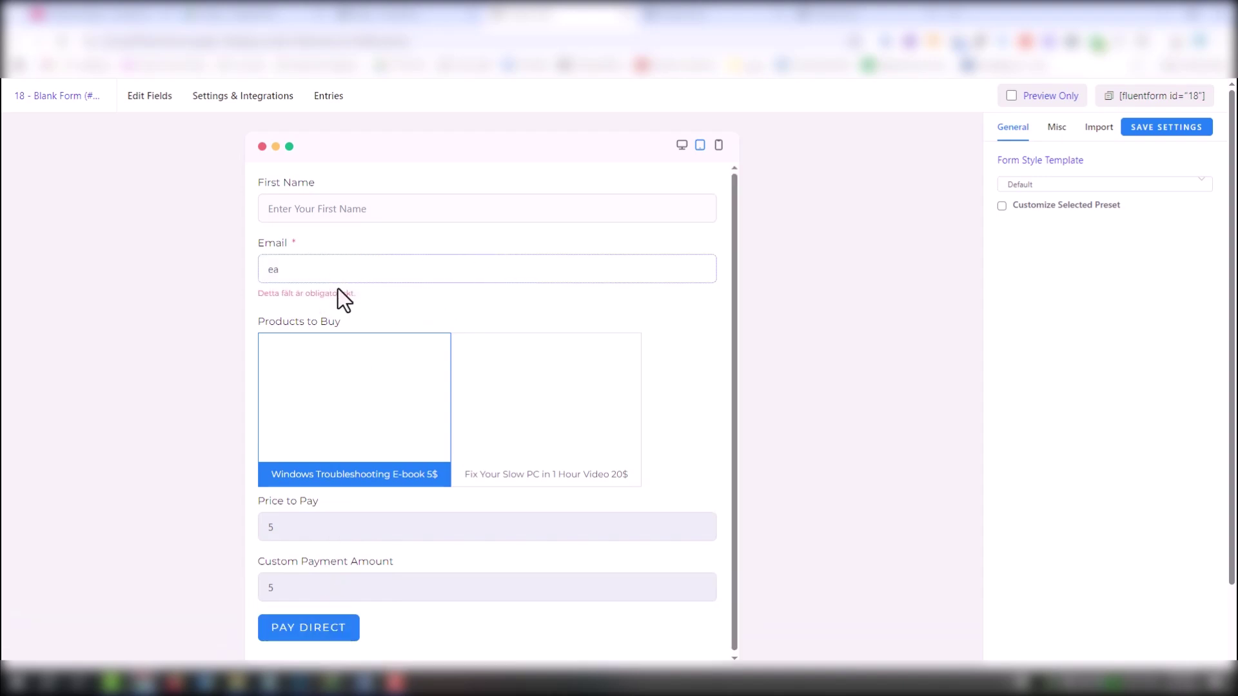
left_click(336, 623)
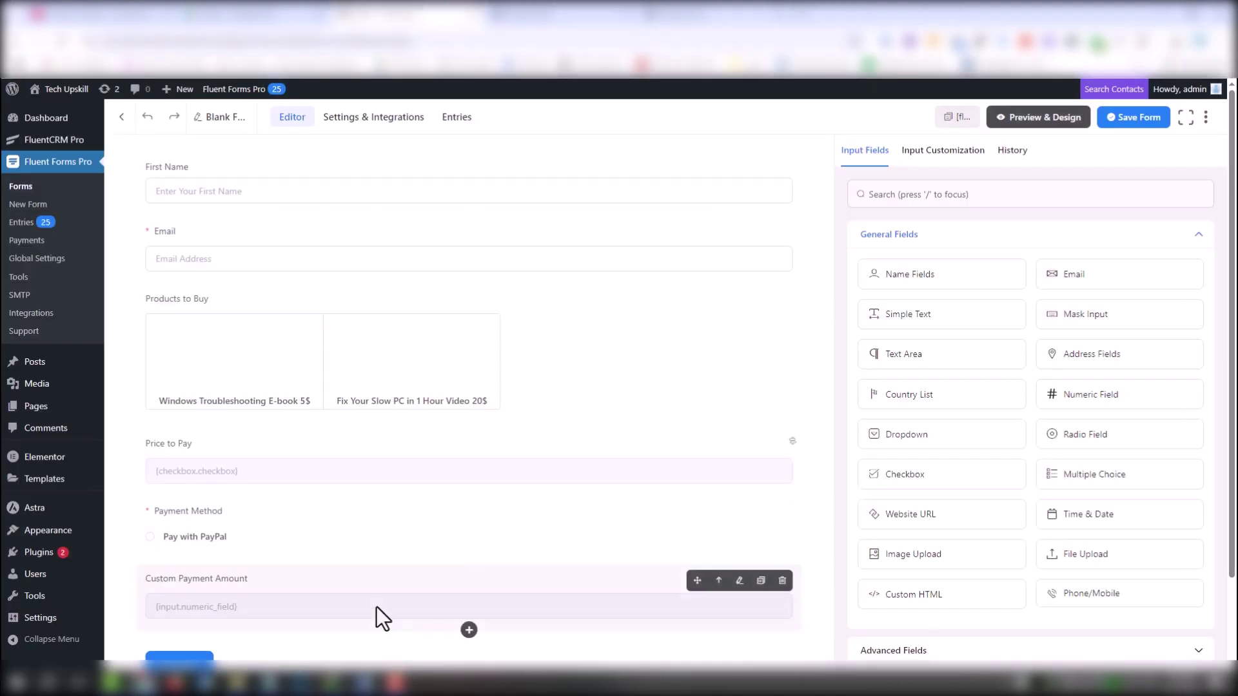
Give the Custom Payment Amount field the container class ff-hidden and save the form
left_click(375, 606)
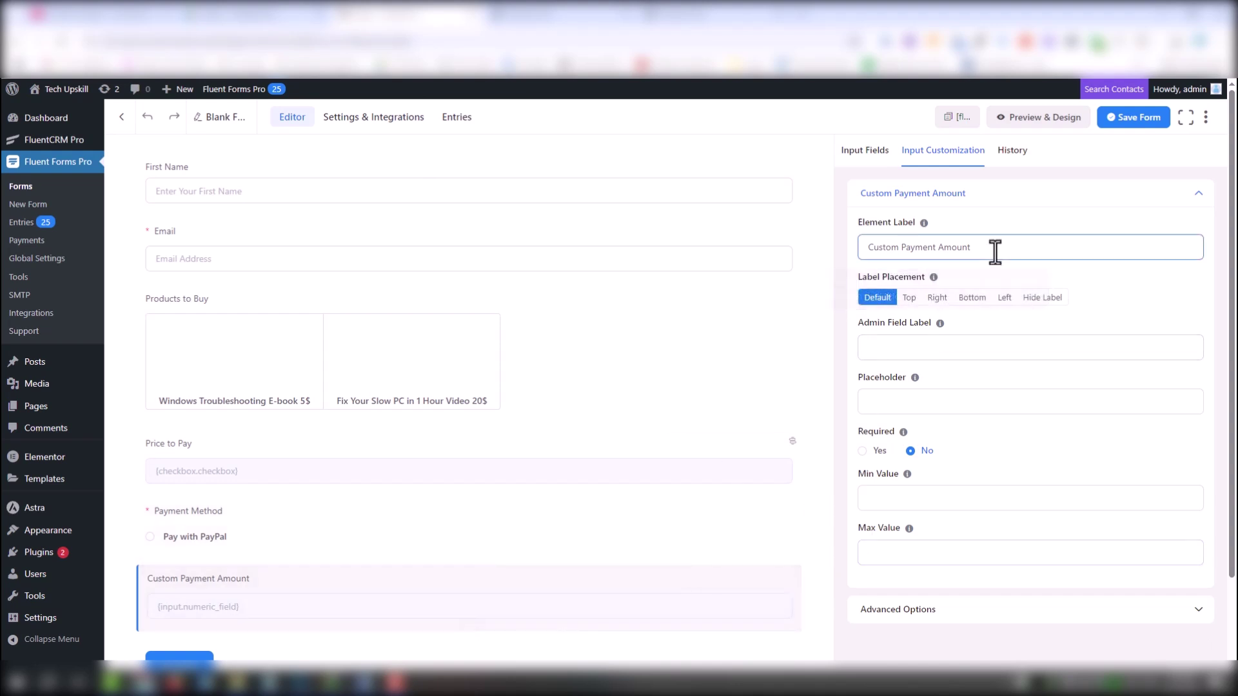
scroll(1041, 516, "down", 2)
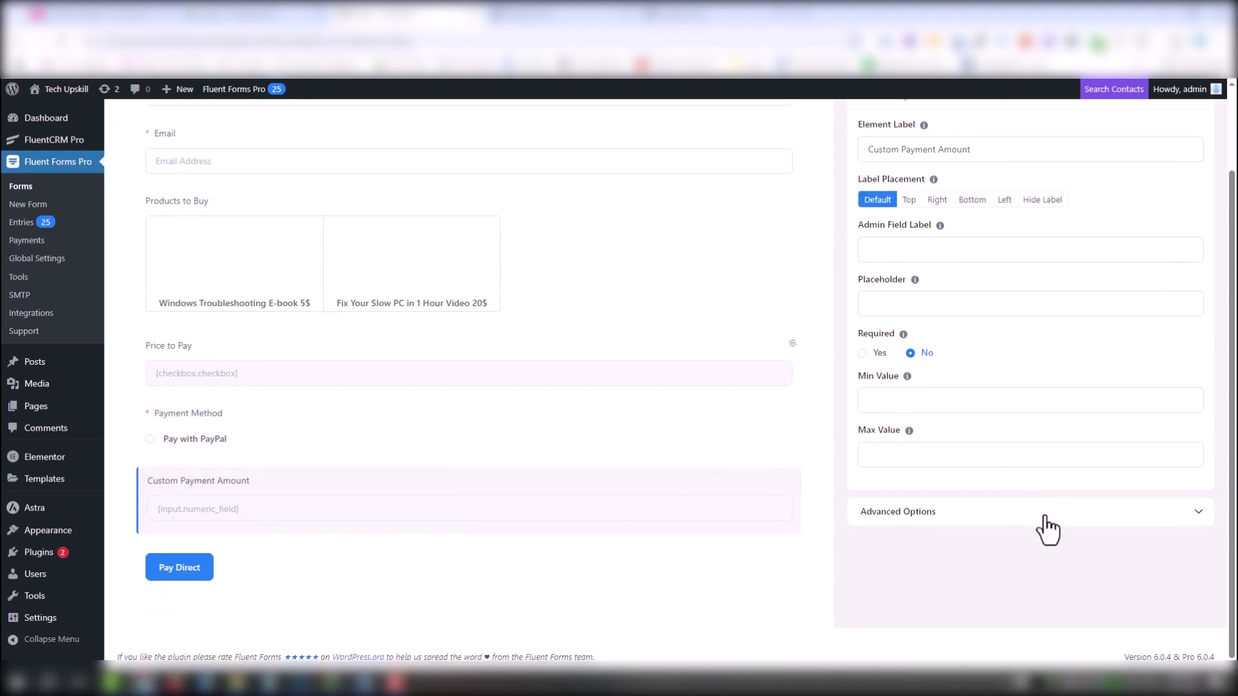
left_click(1041, 512)
left_click(905, 239)
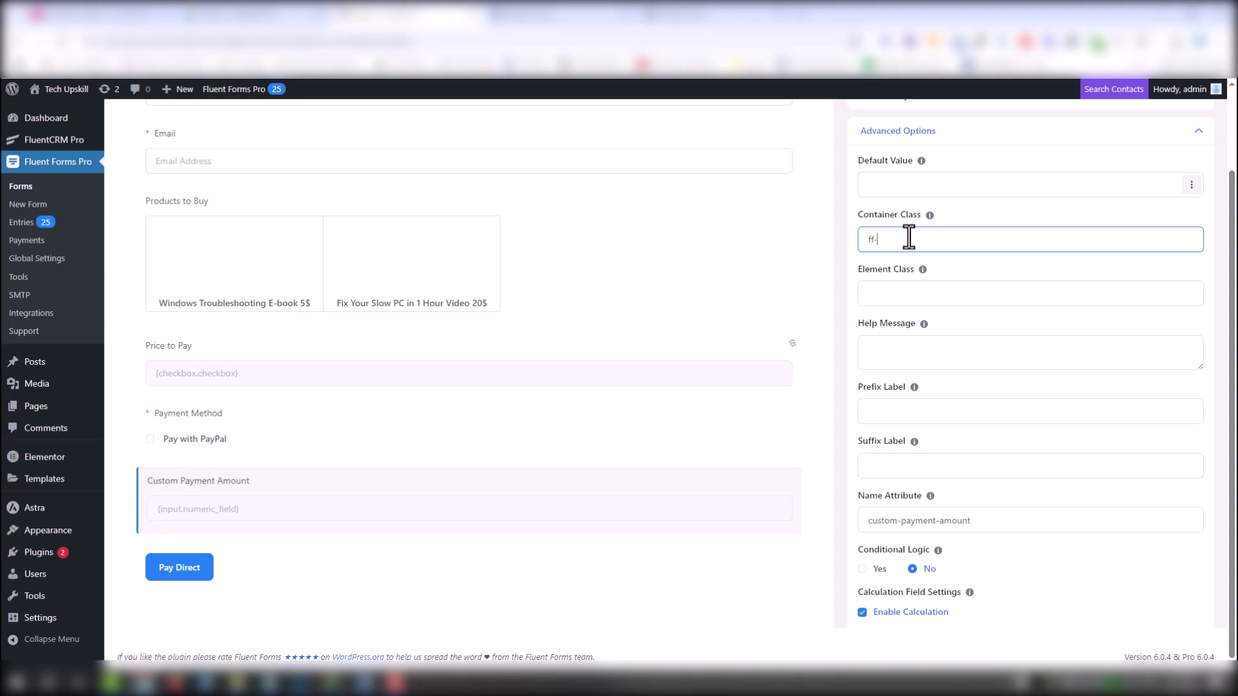
scroll(1006, 490, "down", 2)
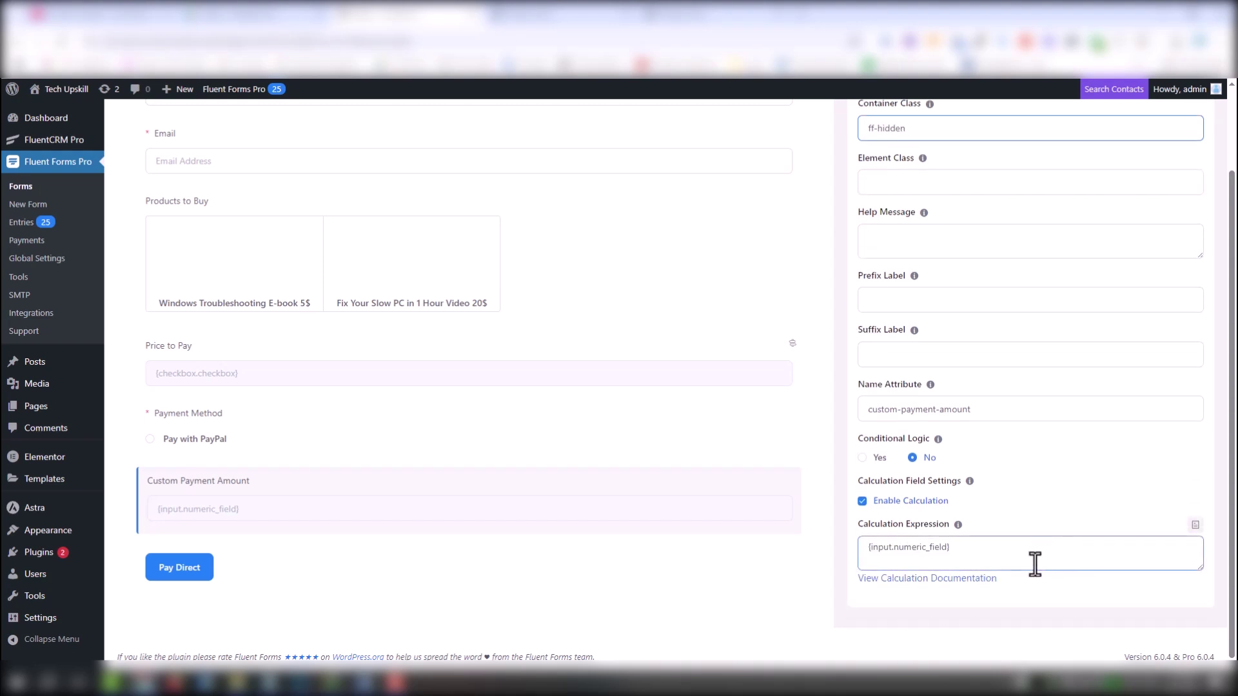
scroll(1051, 387, "up", 5)
left_click(1141, 126)
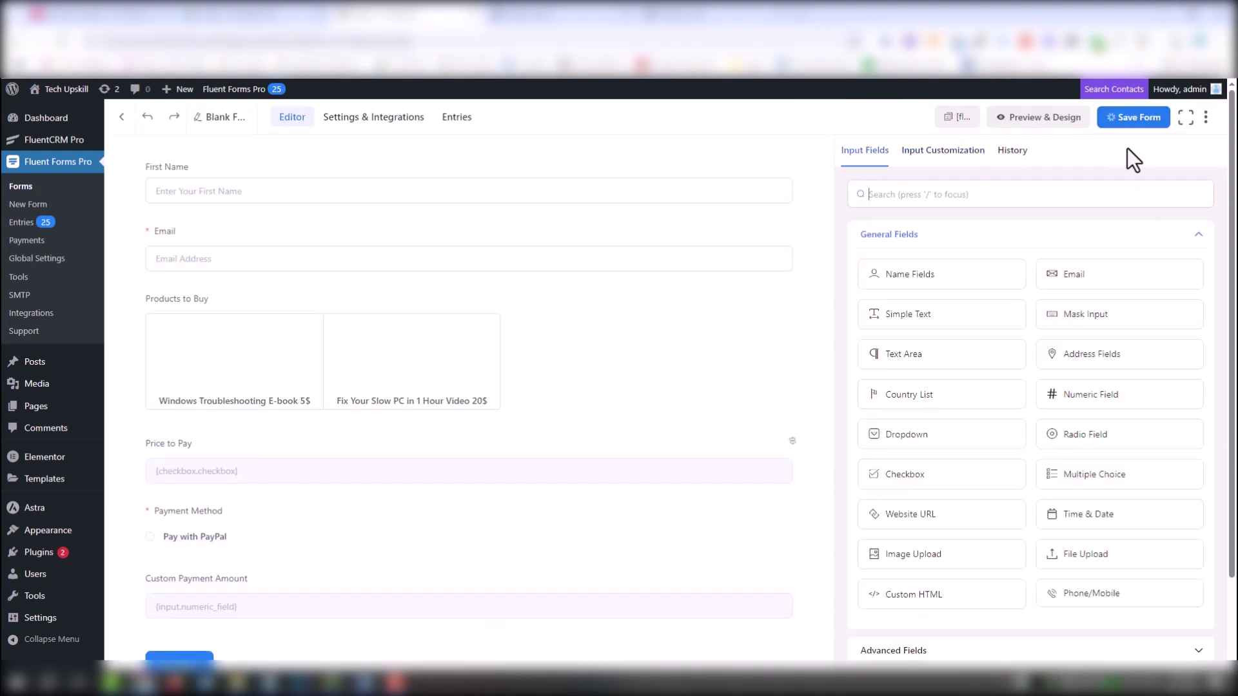
Reopen the preview in a duplicated tab, pick the Windows Troubleshooting E-book, and enter a test email
right_click(567, 16)
left_click(615, 121)
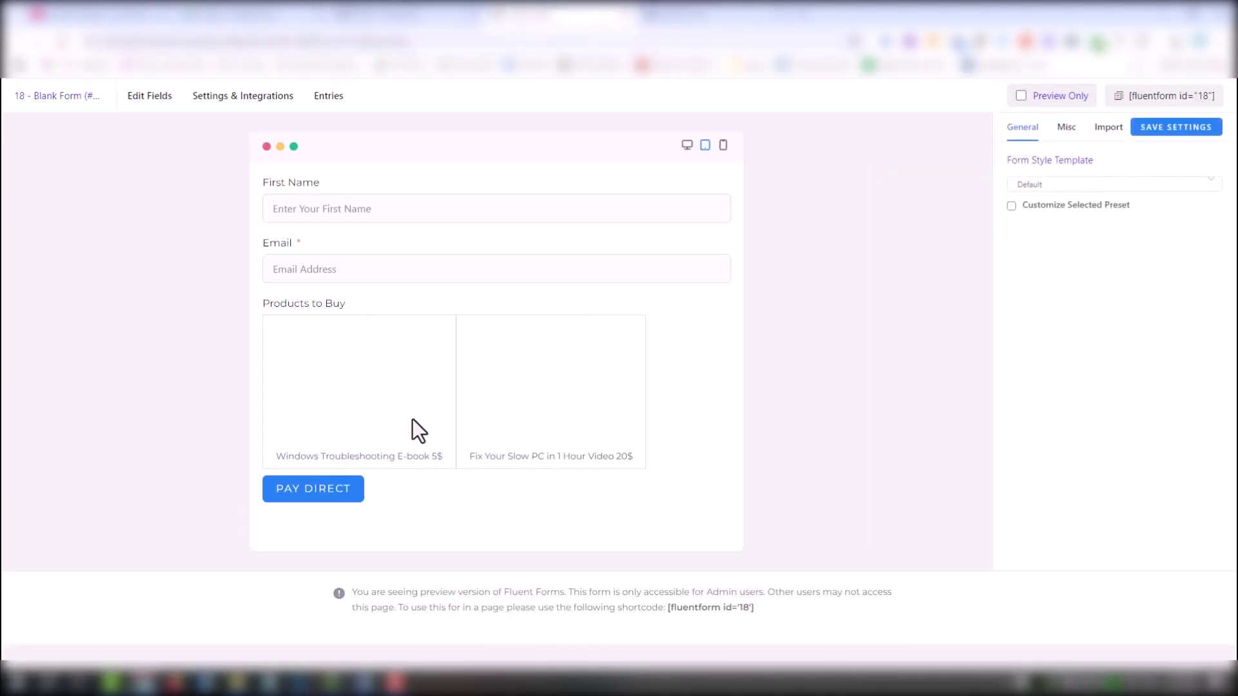
left_click(323, 459)
left_click(317, 556)
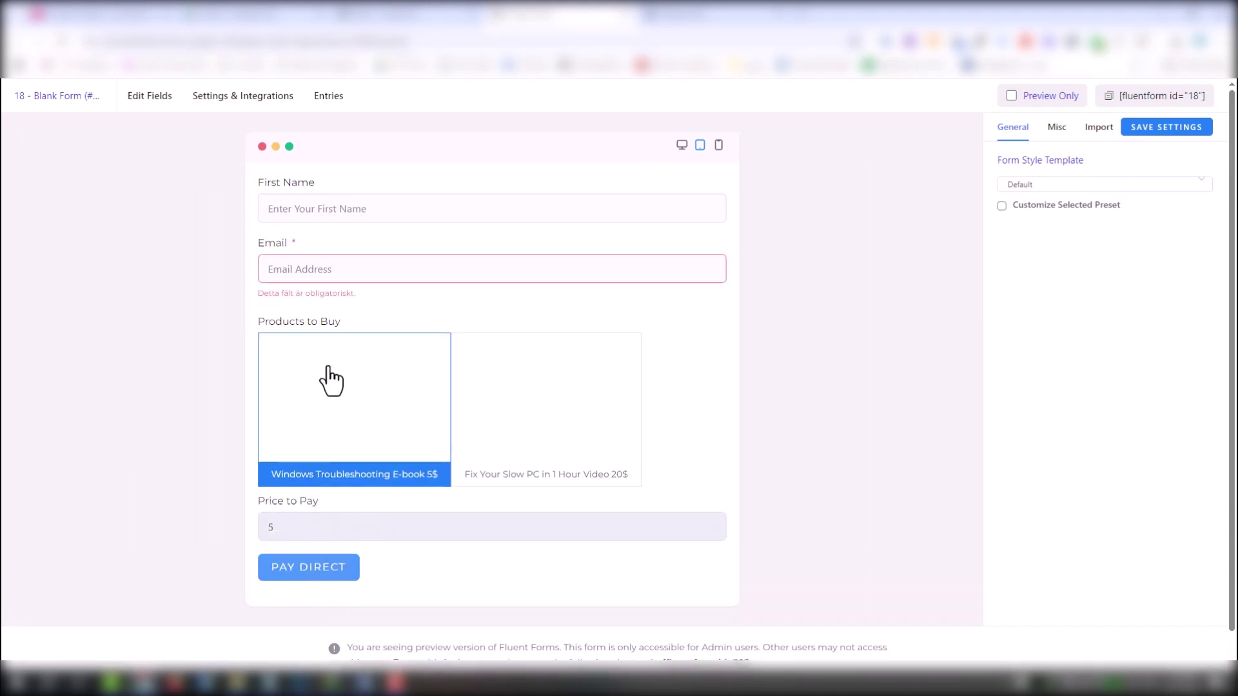
left_click(524, 276)
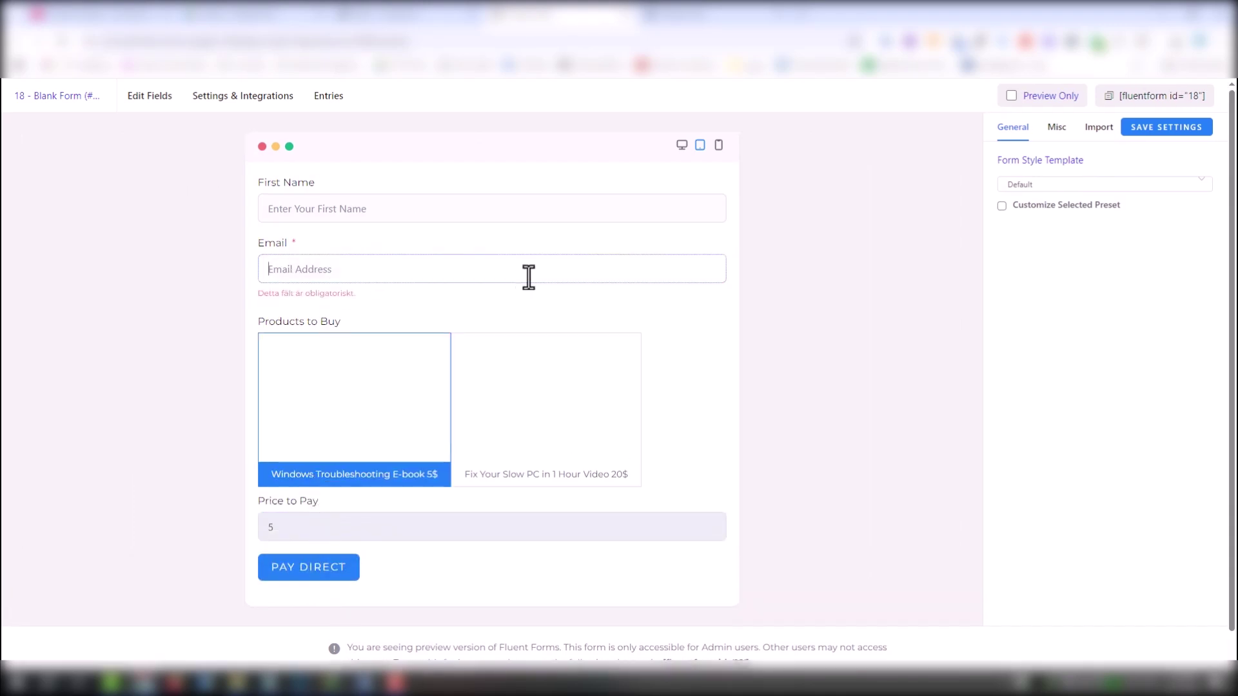
Submit the test order with PAY DIRECT to reach PayPal's 5,00 USD checkout
left_click(328, 564)
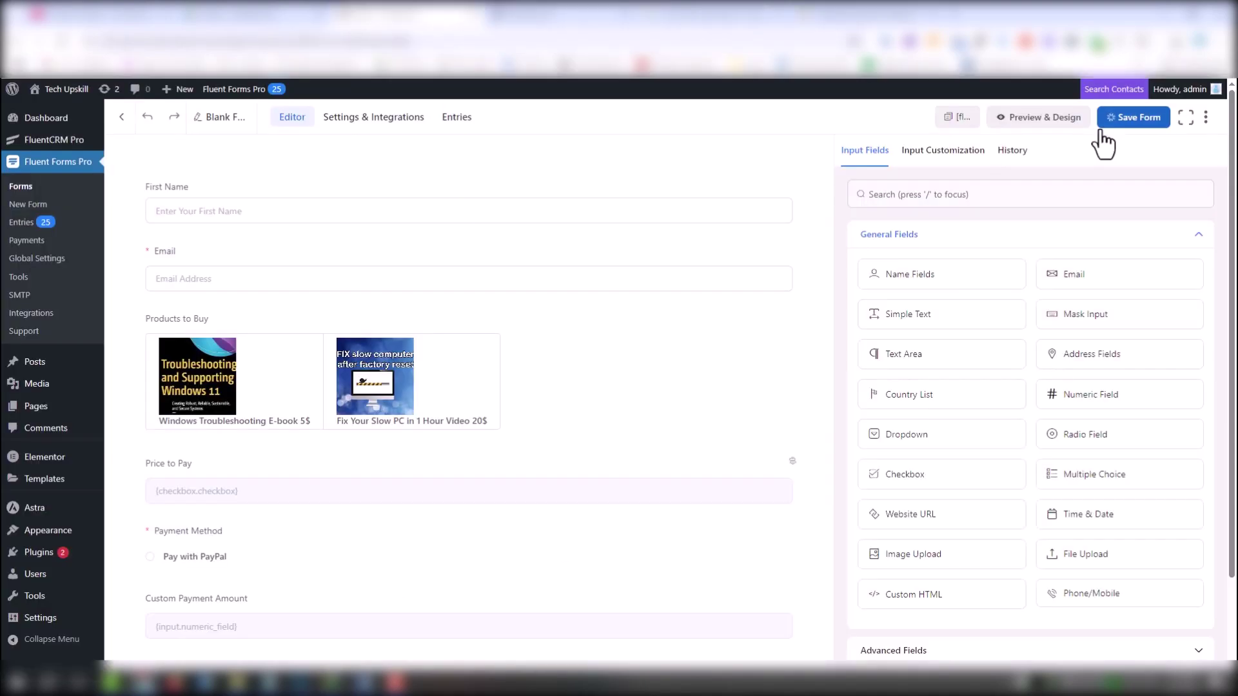
Back in the editor, rename Blank Form (#18) to a title beginning 'Sell Ebook'
left_click(1103, 124)
left_click(230, 118)
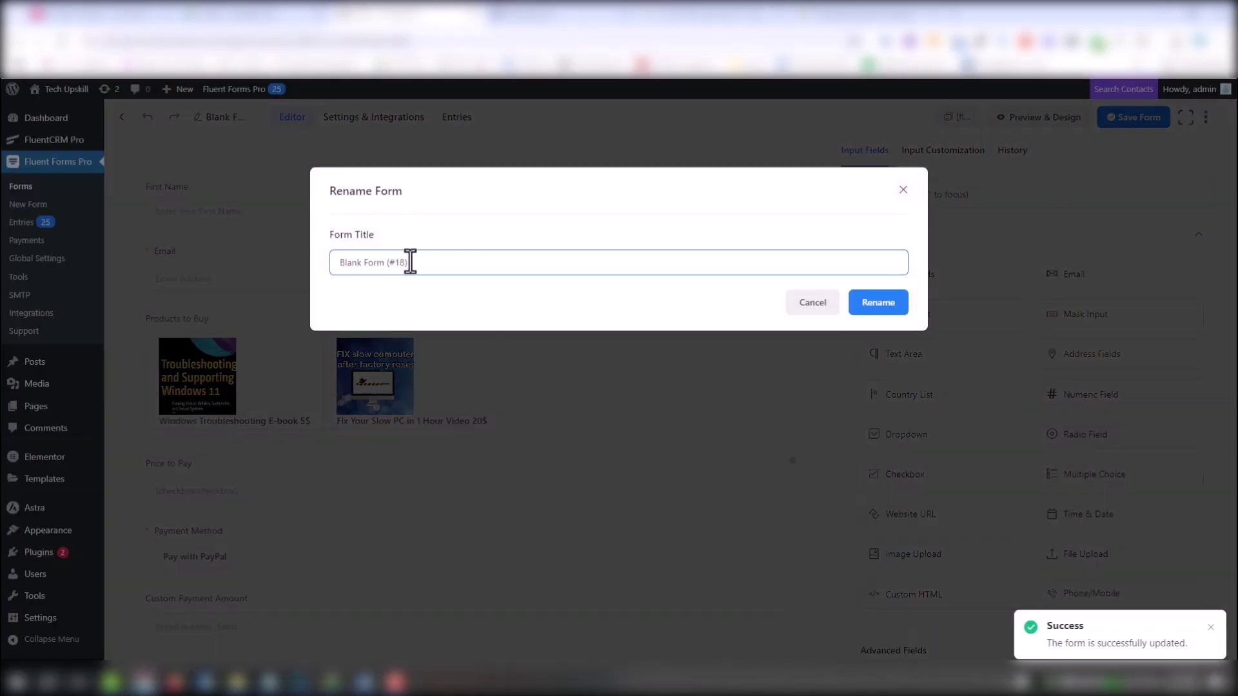
left_click(303, 274)
left_click(225, 116)
type("Sell Ebook and mini course")
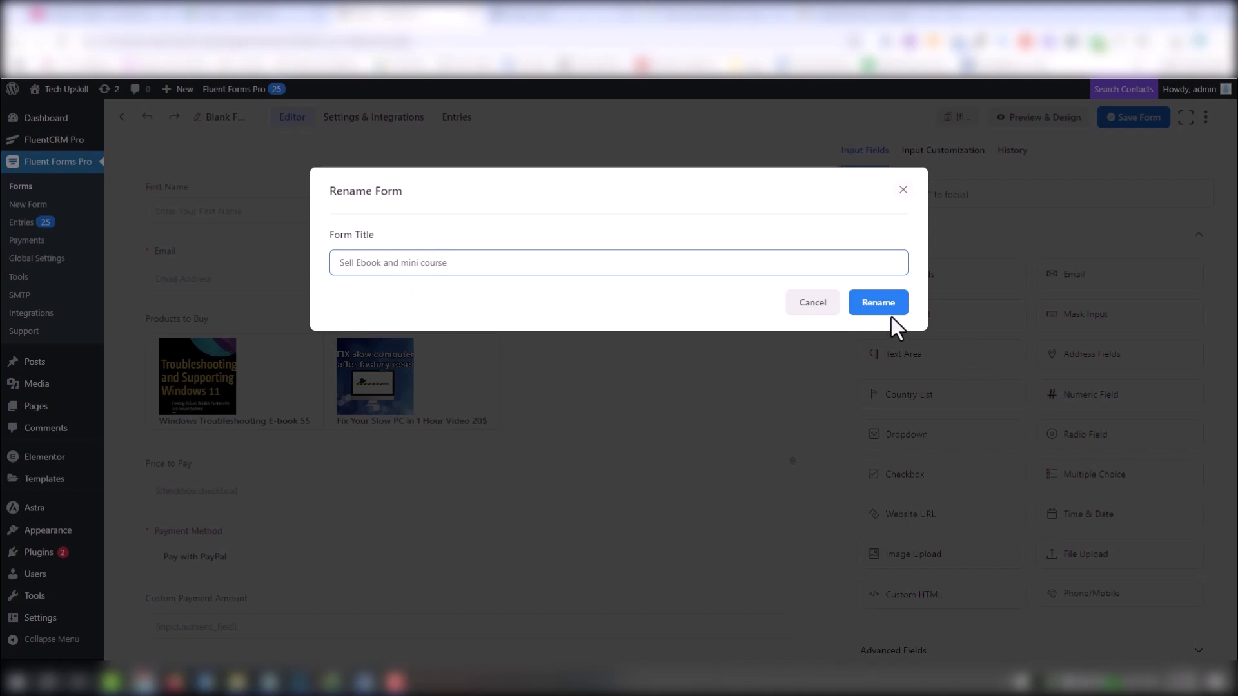
left_click(880, 311)
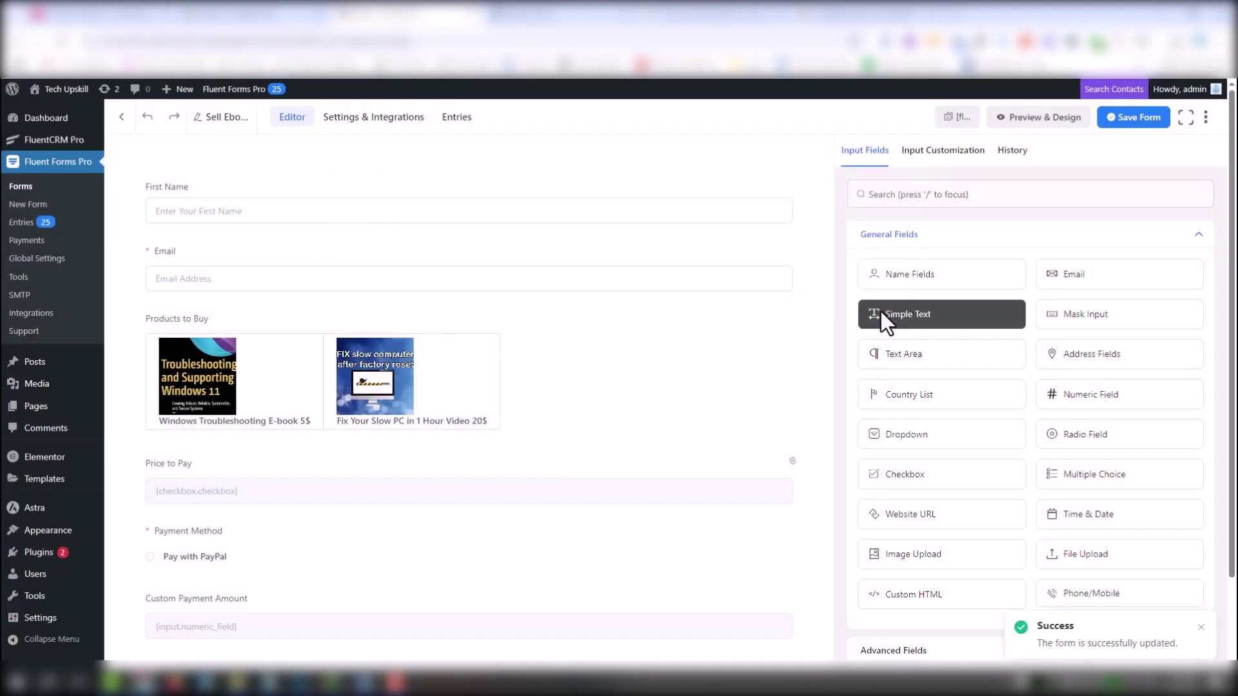
Replace the confirmation message with a thank-you-for-your-payment text and save the settings
left_click(370, 120)
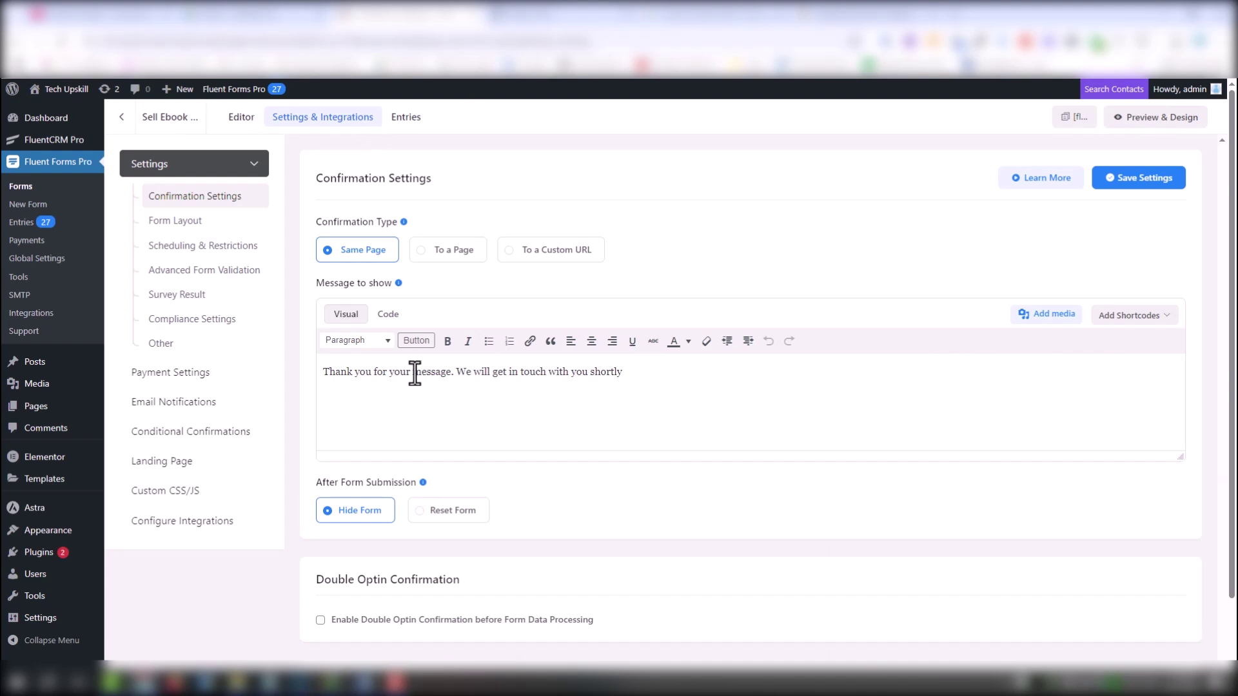
triple_click(617, 392)
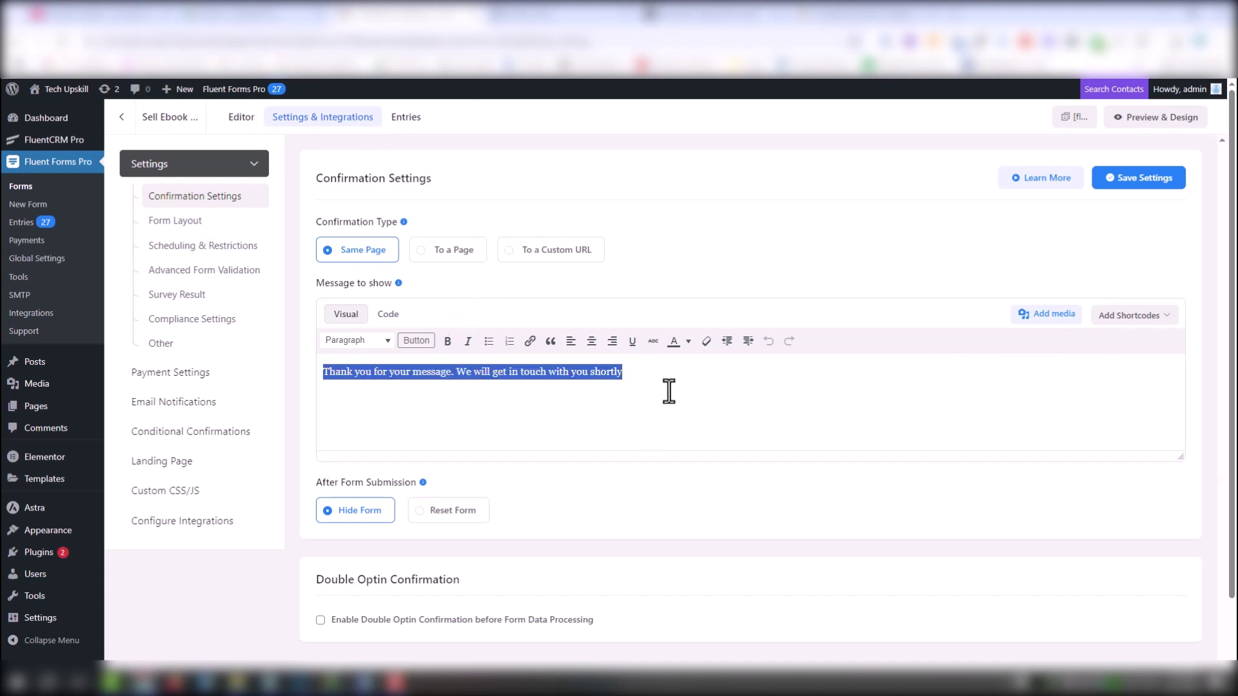
left_click(671, 387)
key("ctrl+a")
type("Thank you for your payment! You will receive an email shortly with access to your purchase")
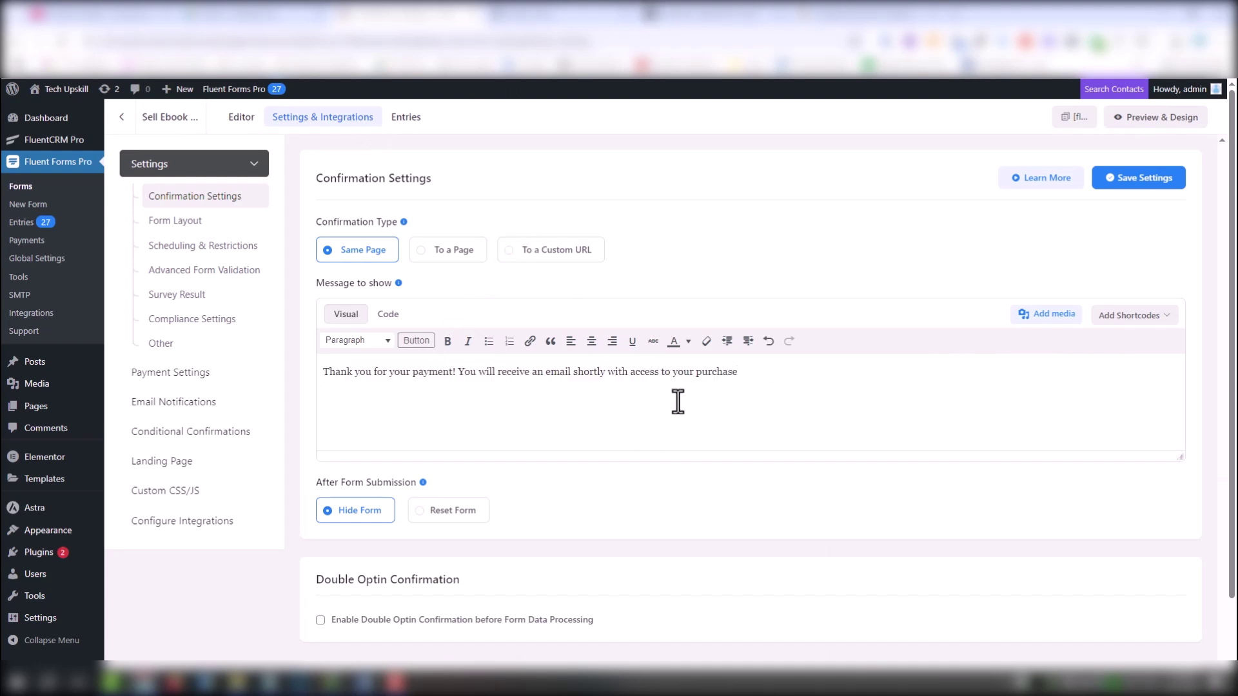
left_click(1143, 184)
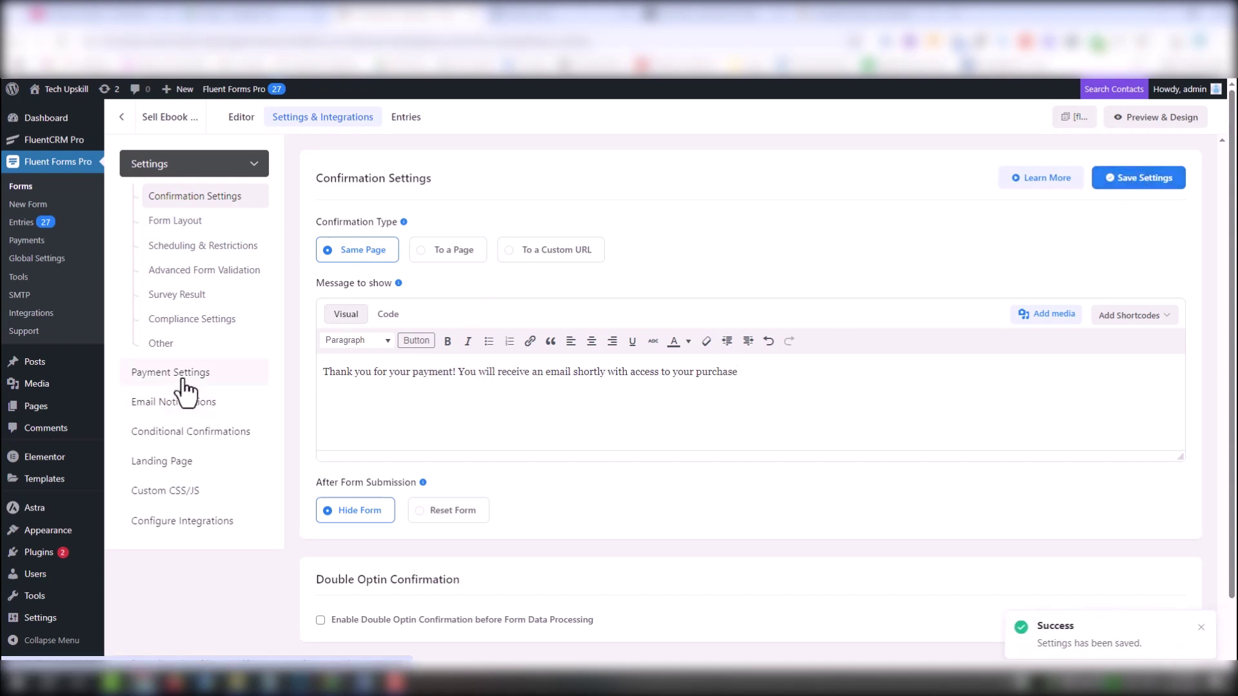
left_click(176, 397)
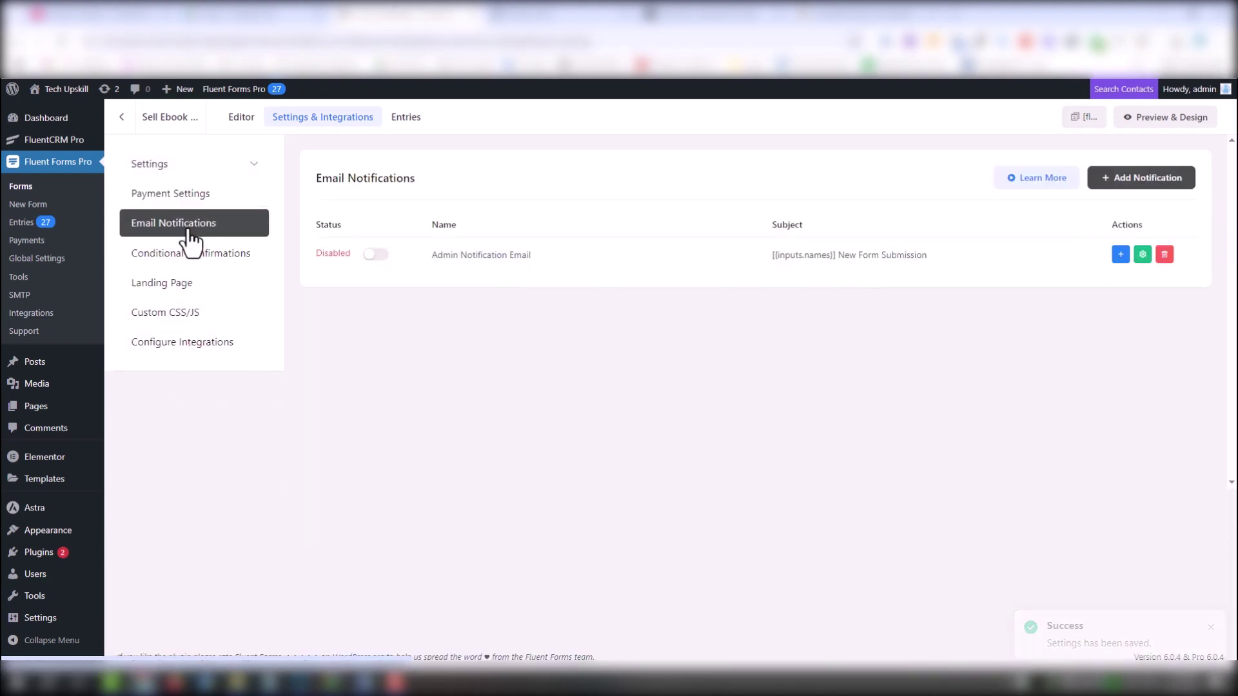
Create a notification named 'book' and set its Send To address to {inputs.email}
left_click(1155, 184)
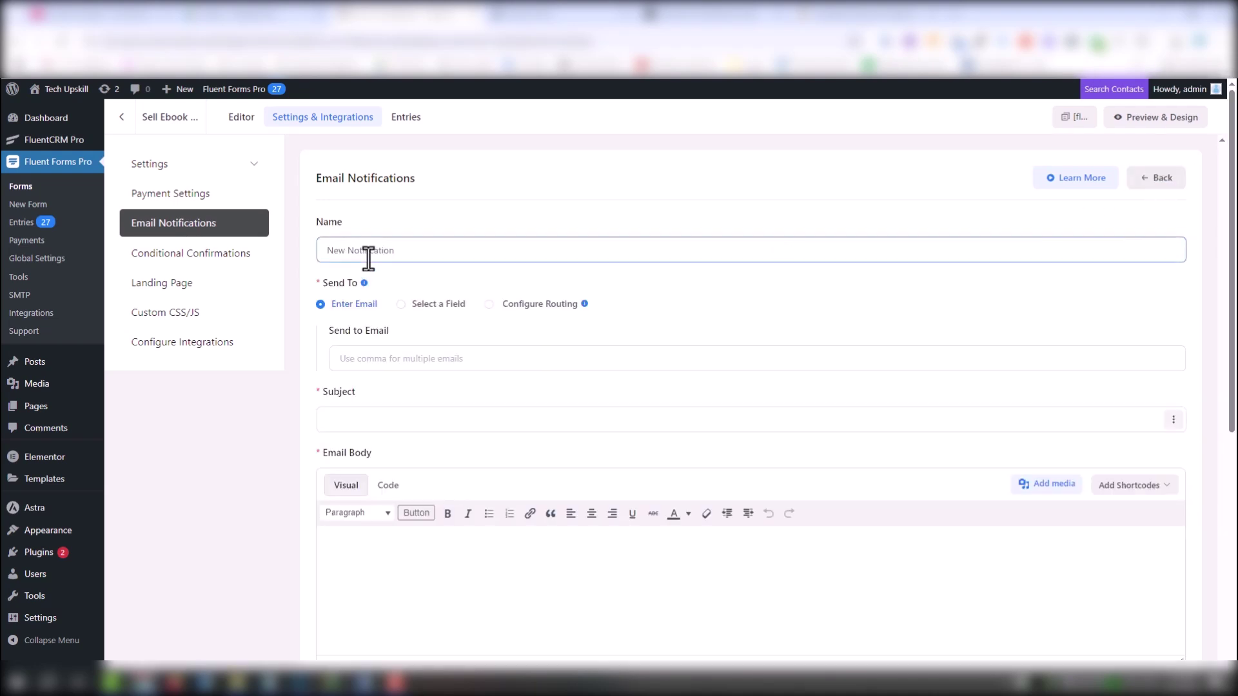
double_click(336, 250)
type("book")
left_click(941, 571)
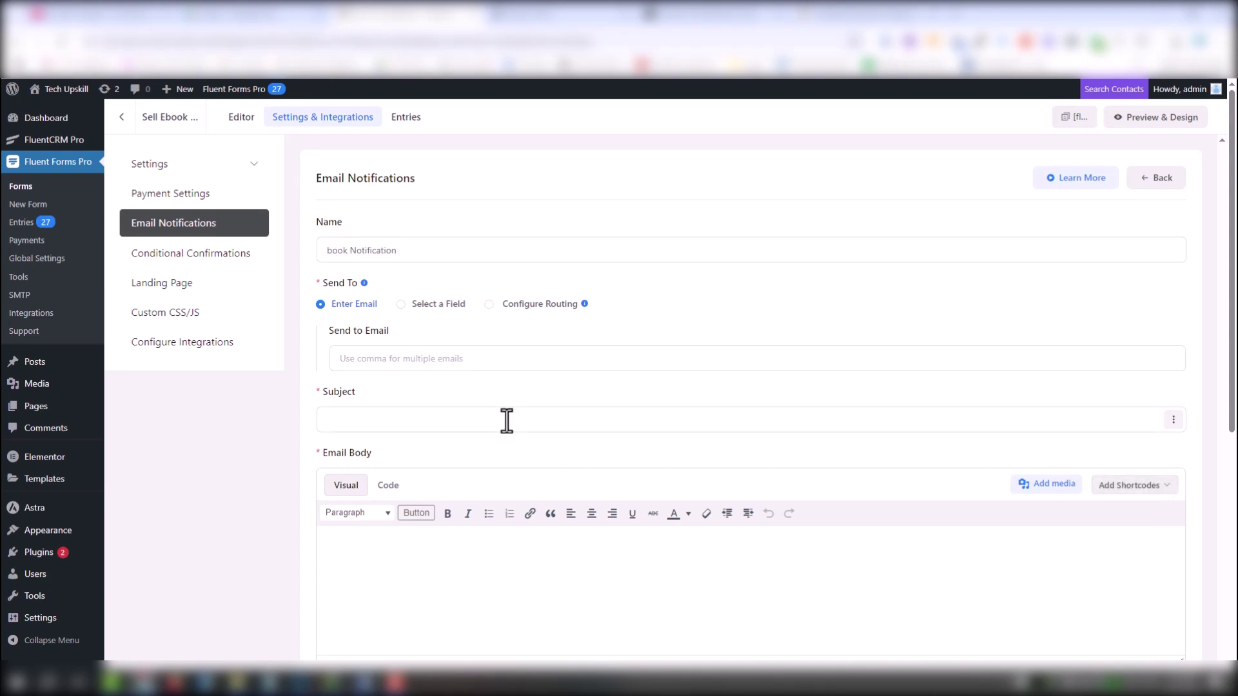
left_click(1154, 487)
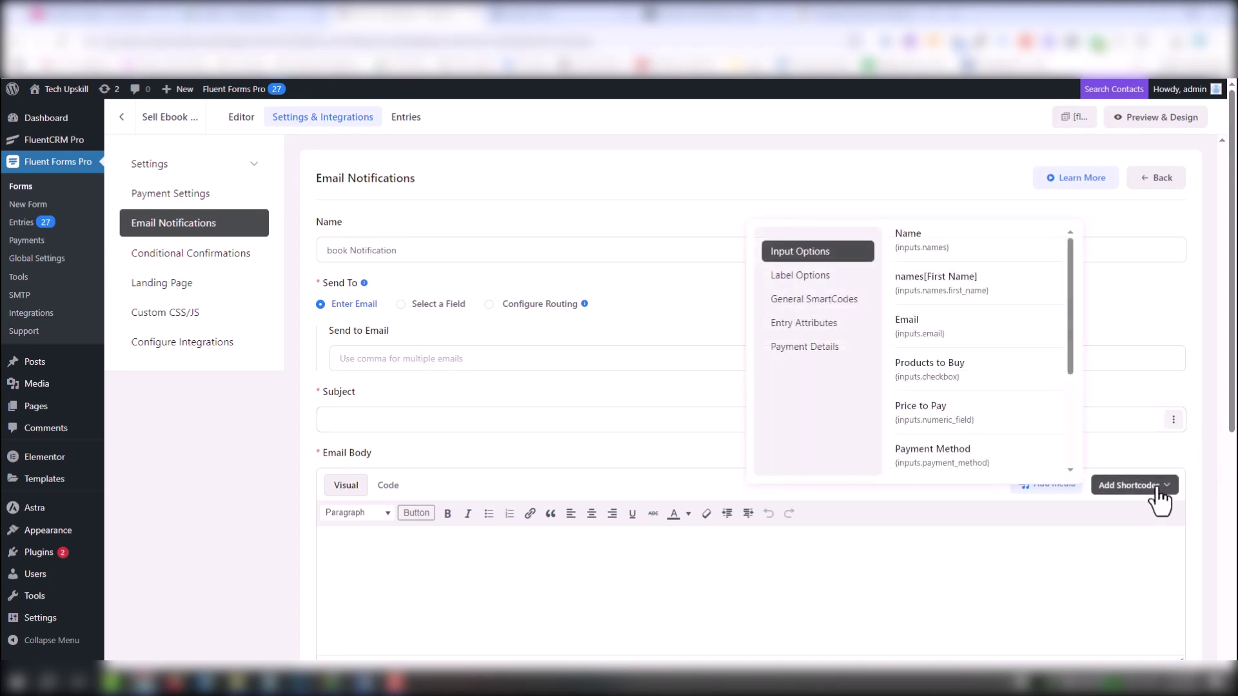
left_click(943, 324)
left_click_drag(471, 549, 299, 541)
key("ctrl+c")
left_click(390, 359)
key("ctrl+v")
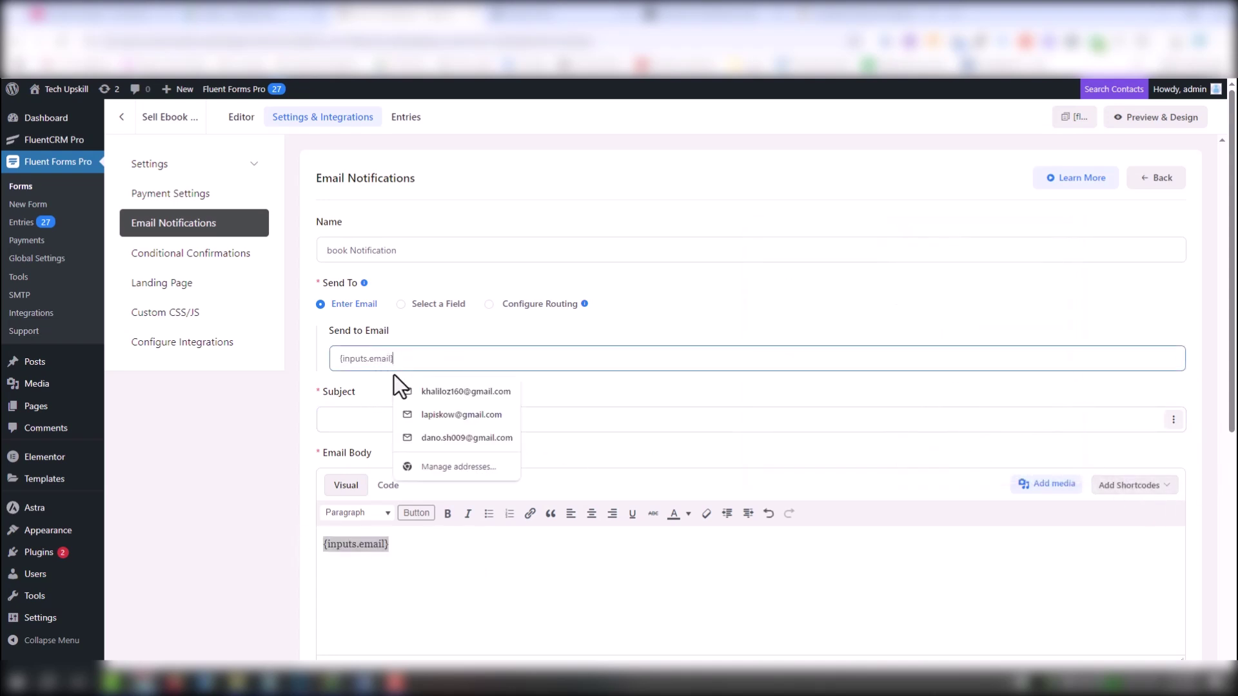
left_click(741, 609)
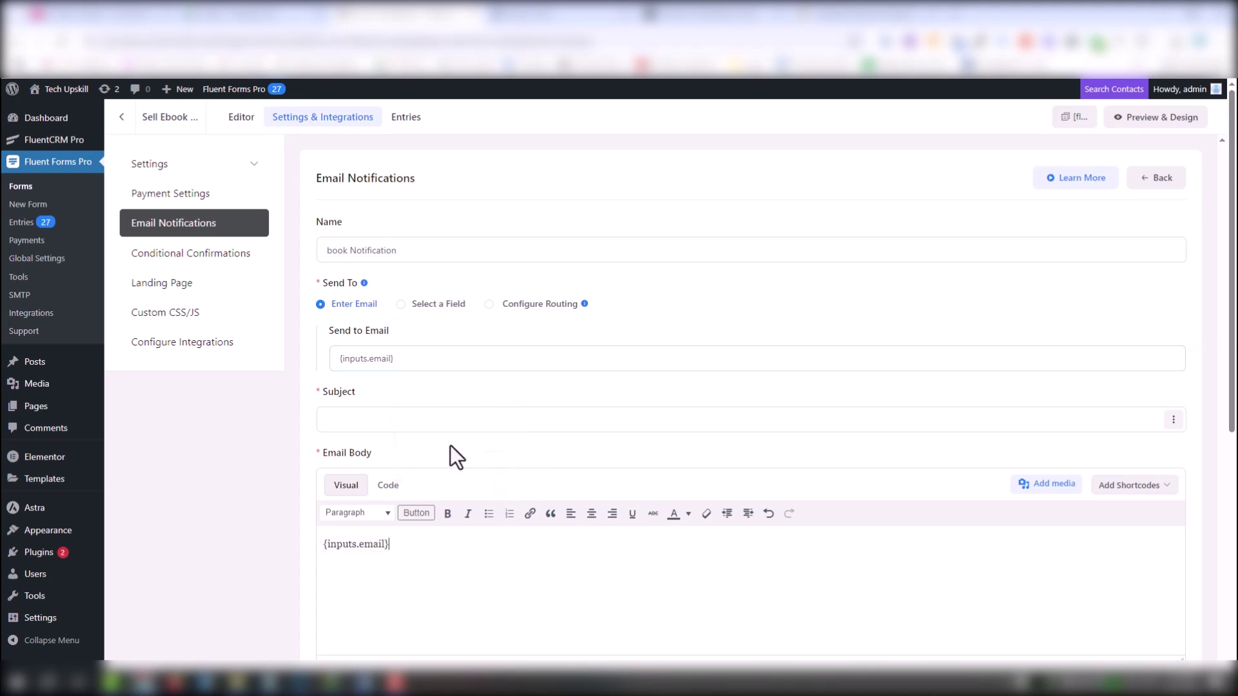
Set the subject to 'Here Your E-Book' with the {inputs.names.first_name} shortcode
left_click(358, 426)
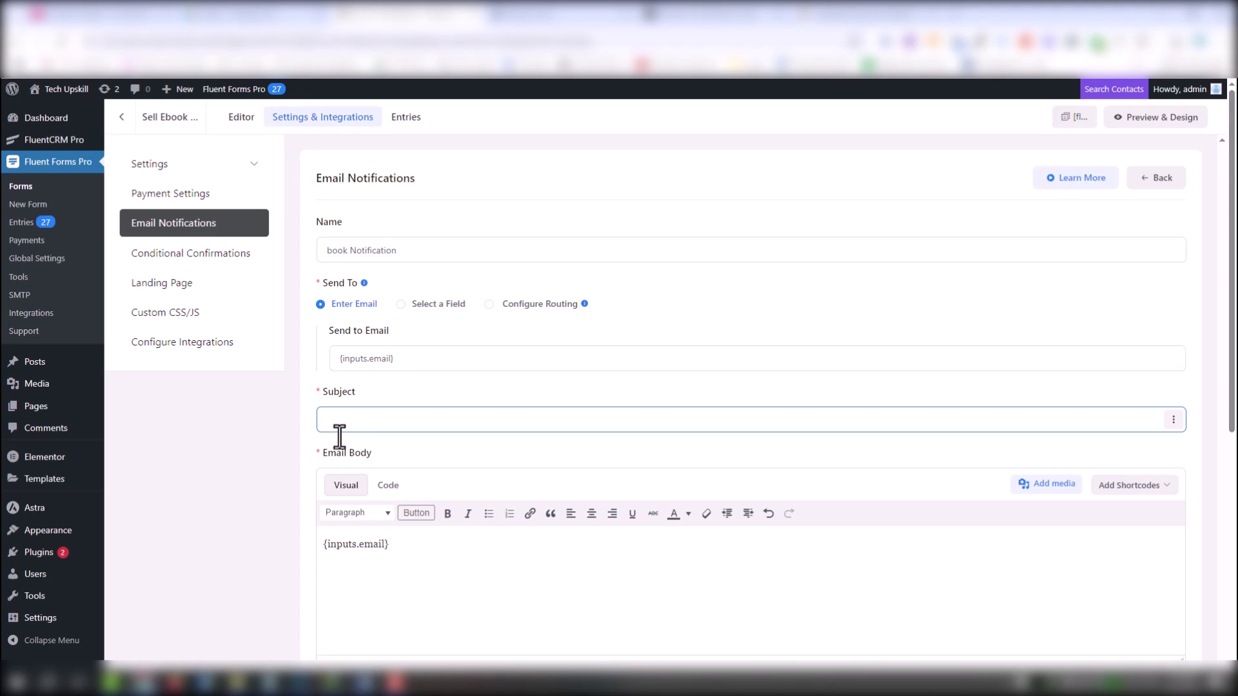
left_click(1125, 491)
left_click(934, 290)
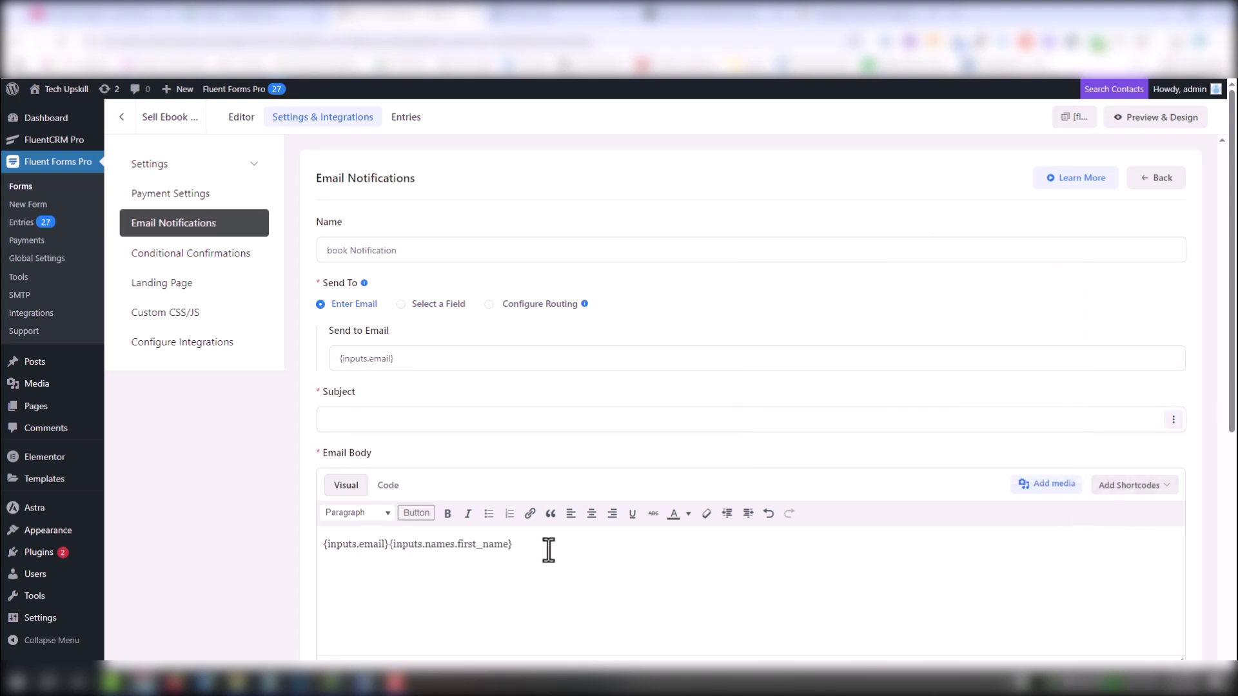
left_click_drag(515, 545, 327, 420)
type("Here Your {inputs.names.first_name")
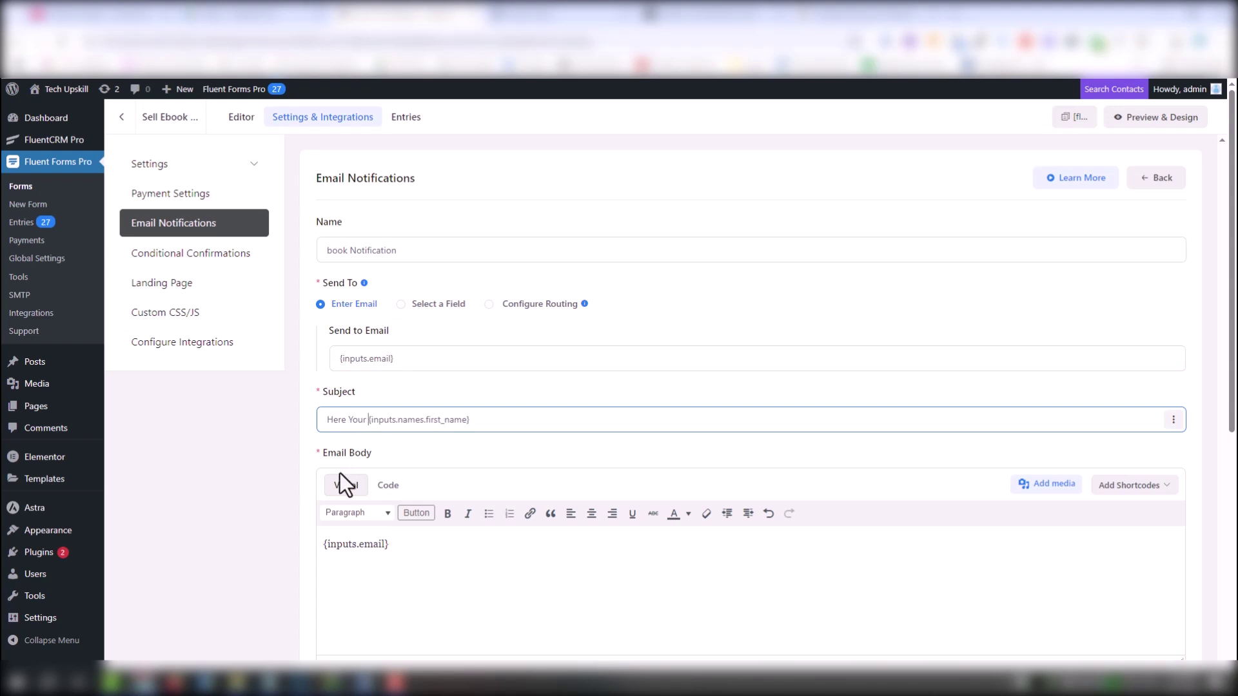
type("Book ")
type("E-")
Hyperlink the Download Your eBook line and add the TechUpskill sign-off under Best regards
triple_click(406, 548)
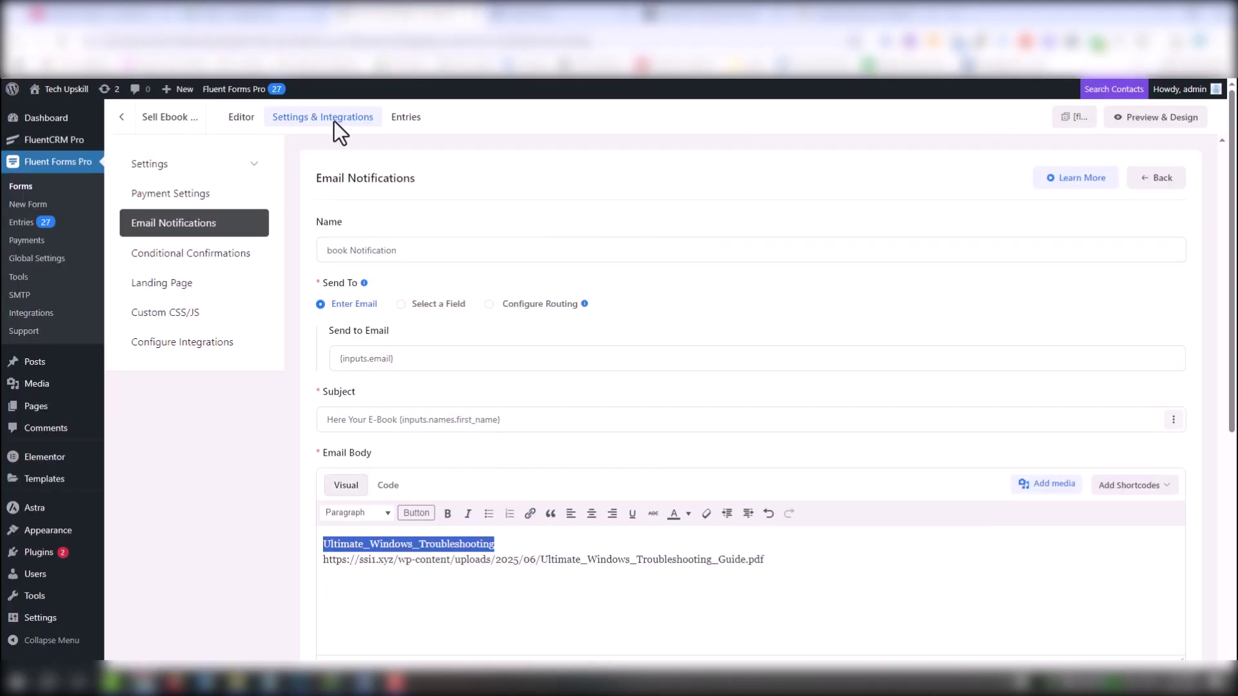
scroll(765, 414, "down", 2)
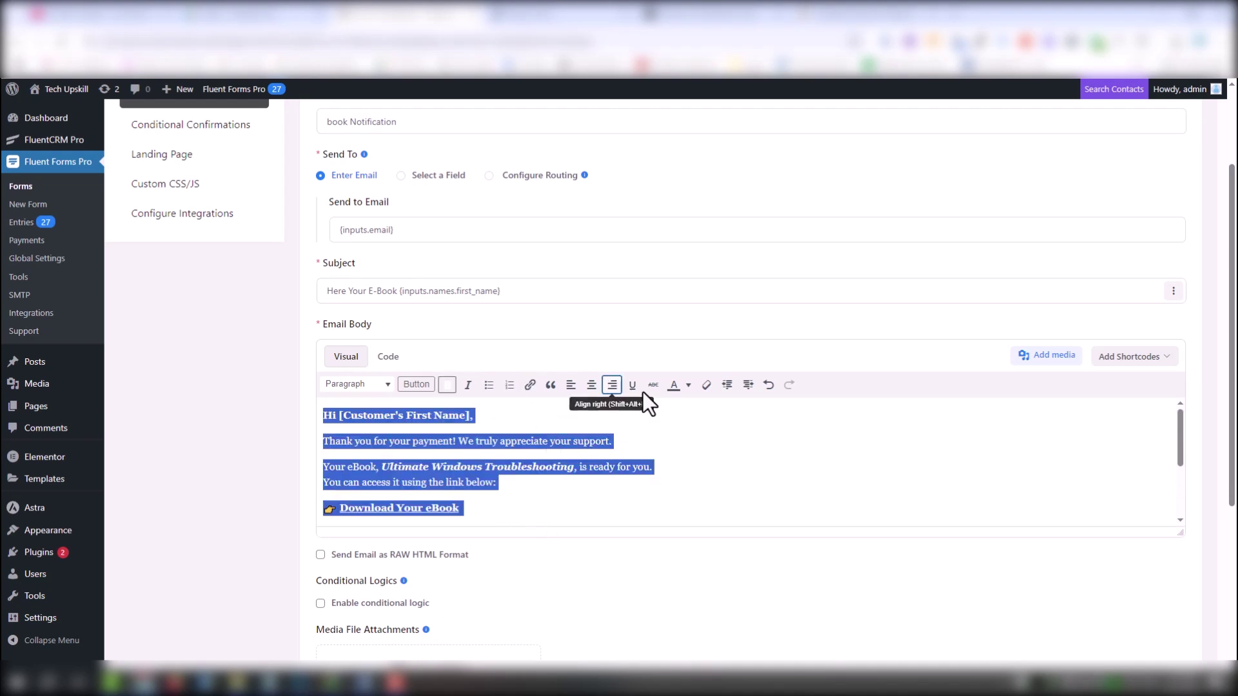
left_click(591, 384)
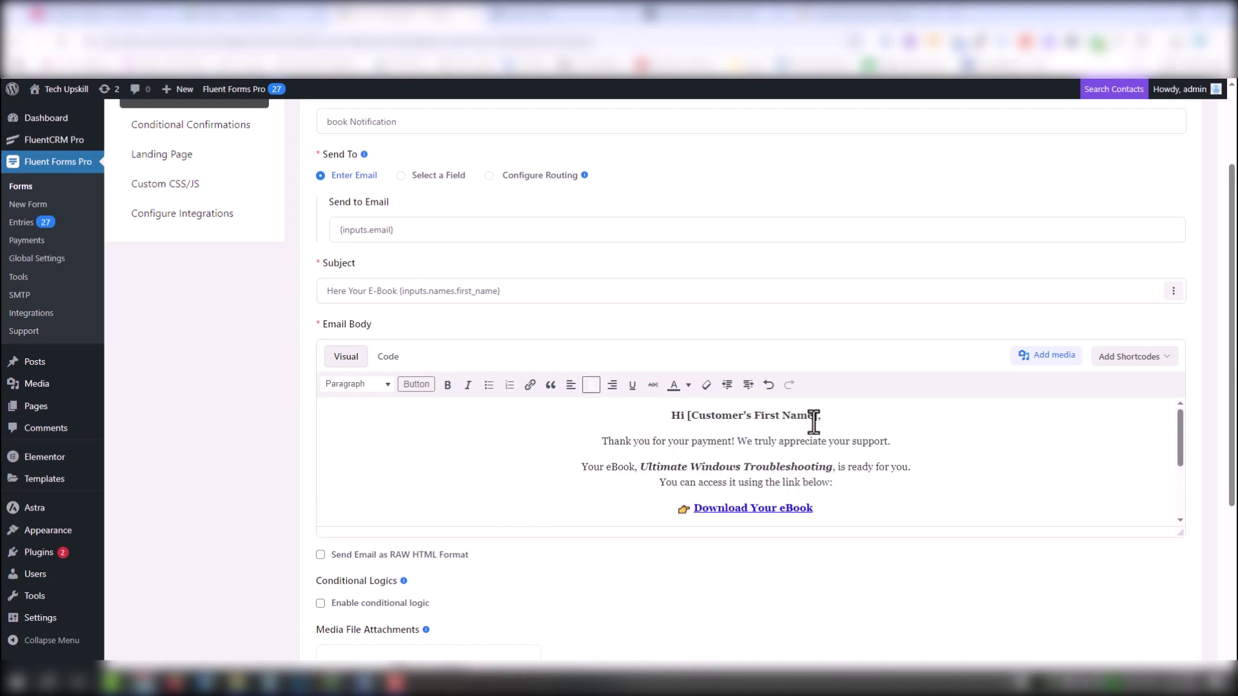
left_click_drag(500, 291, 400, 291)
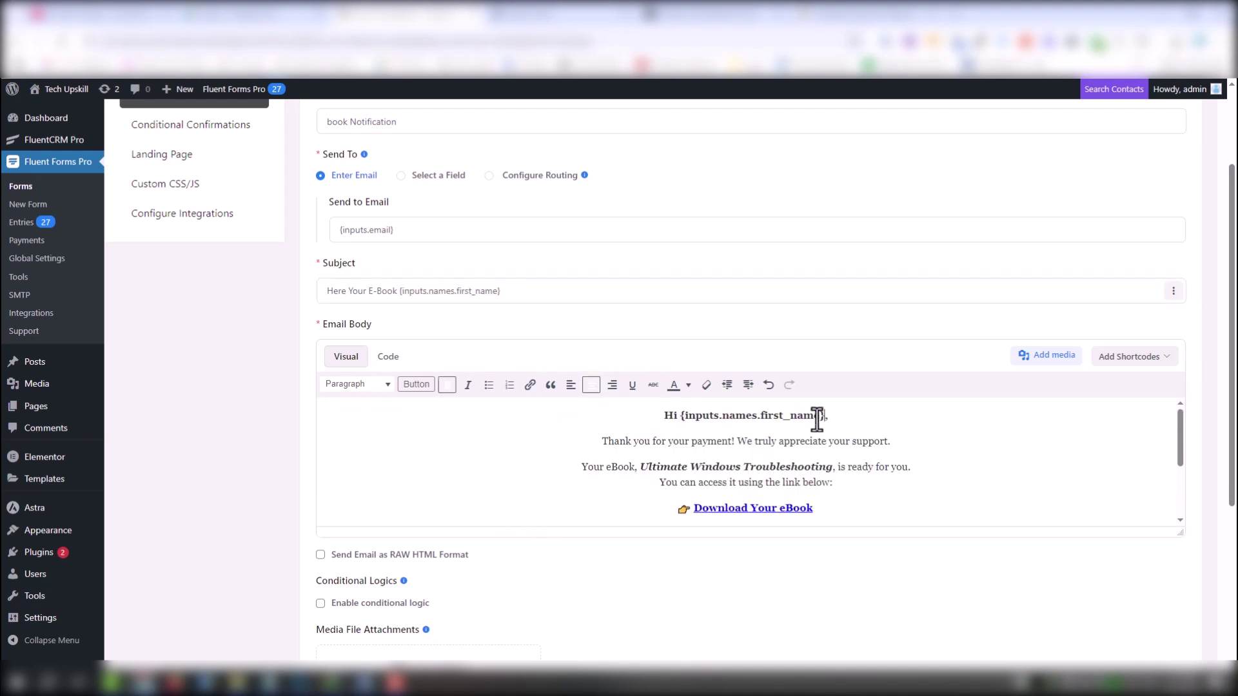
triple_click(817, 419)
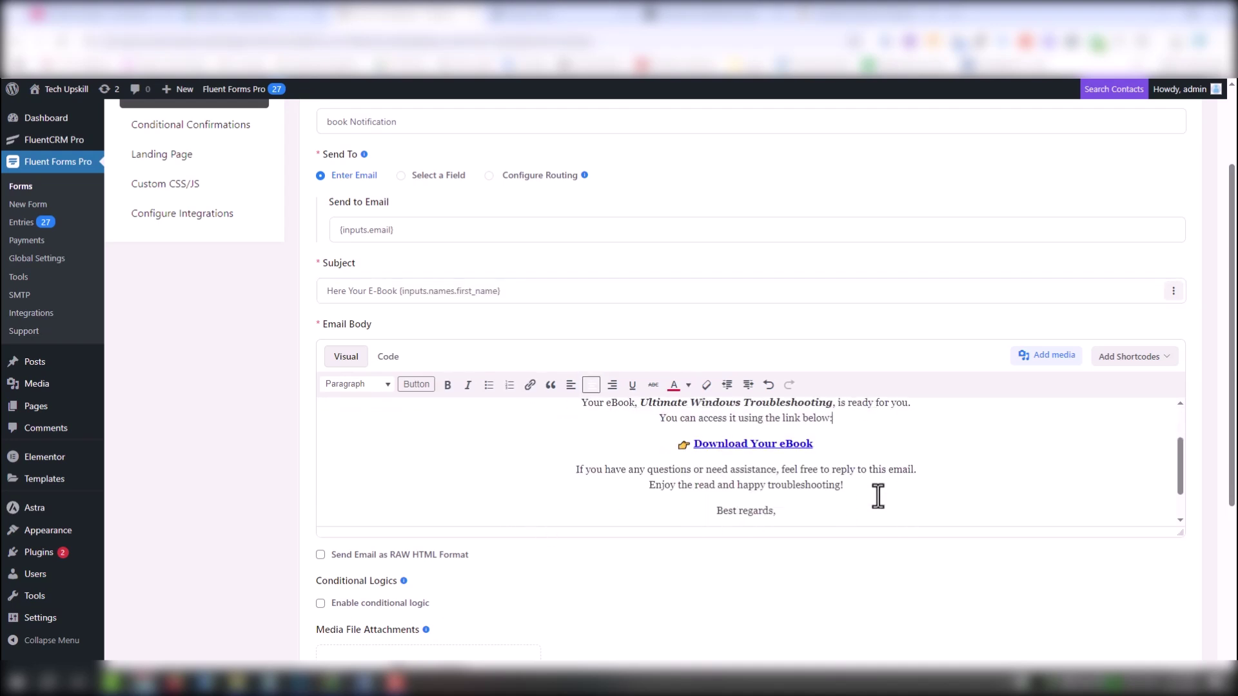
left_click(799, 513)
key("Return")
type("T")
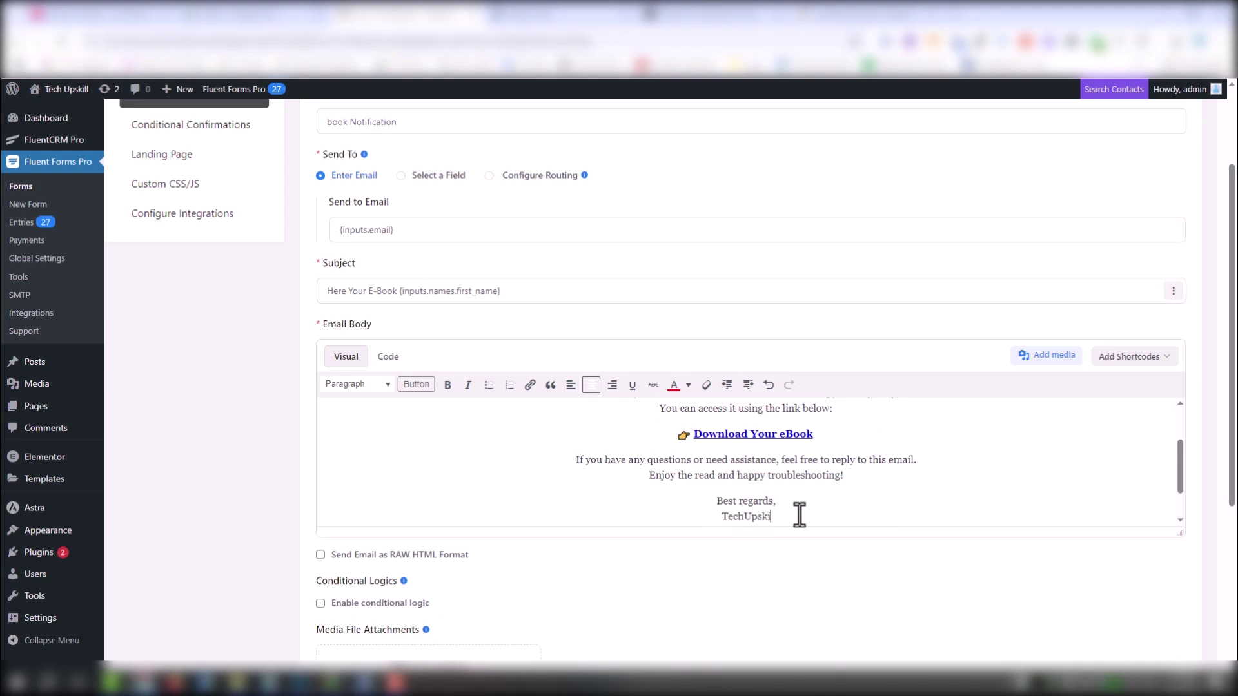
type("echUpski")
scroll(613, 483, "up", 5)
scroll(420, 300, "up", 2)
Switch the recipient to Configure Routing with {inputs.email} as the routed address
left_click(415, 358)
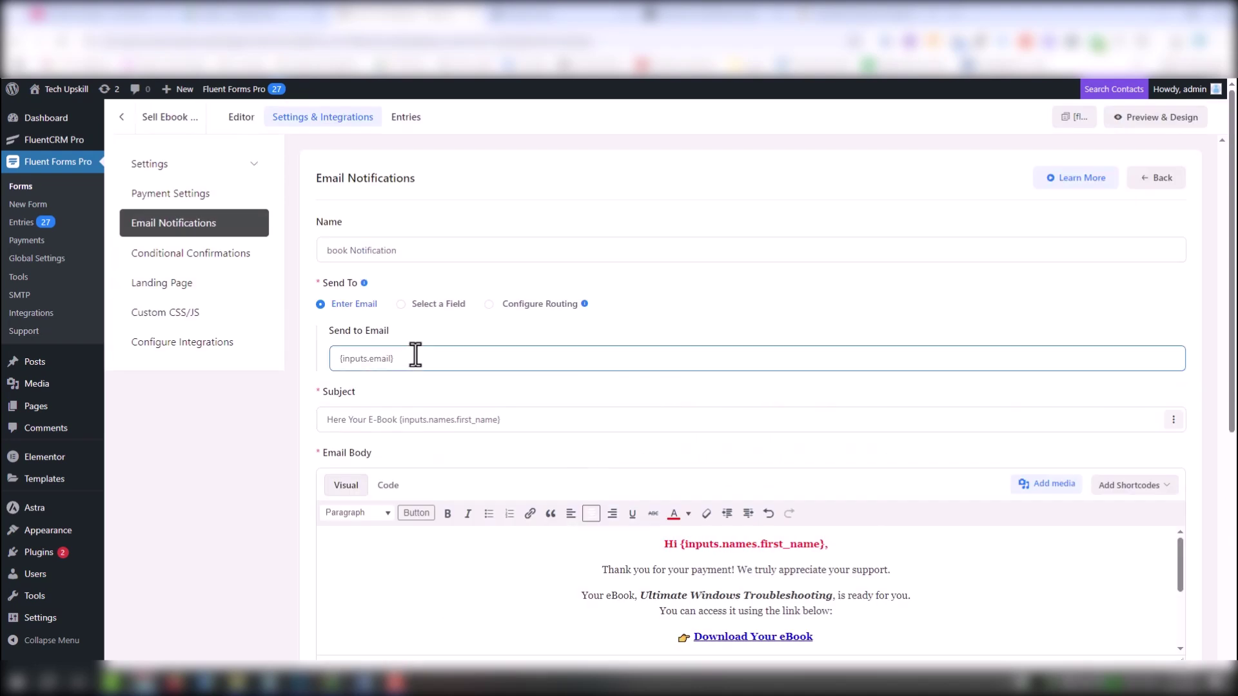
left_click(418, 343)
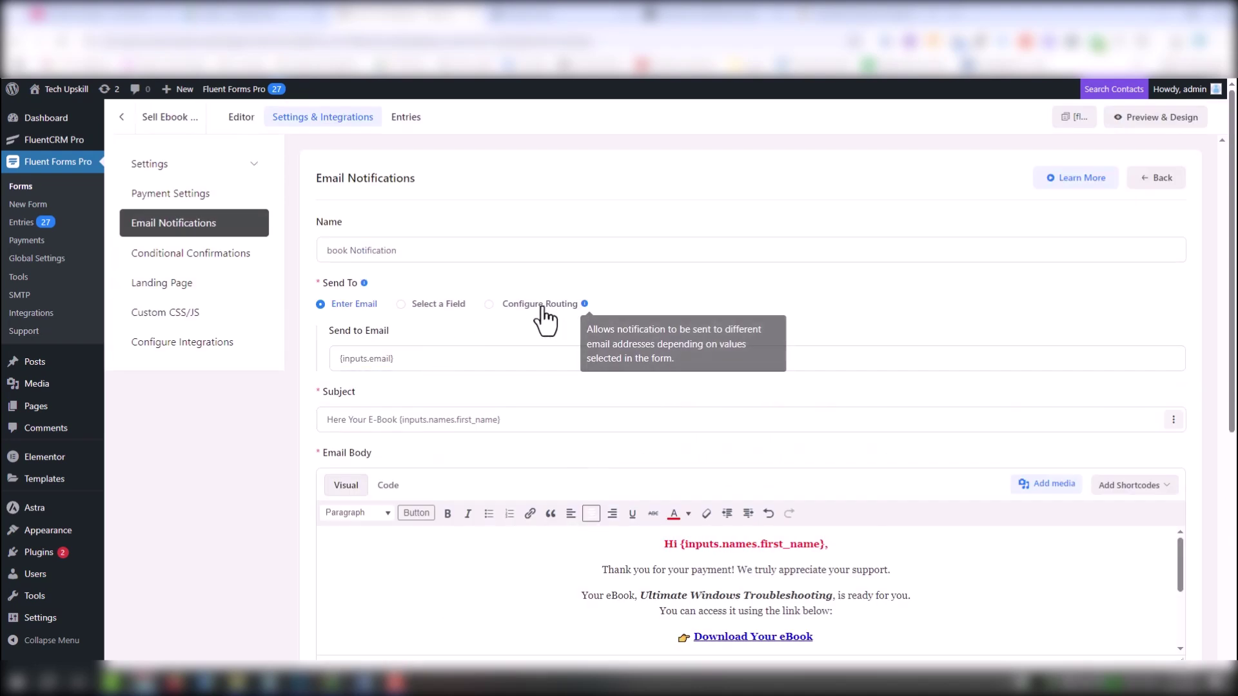
left_click(490, 304)
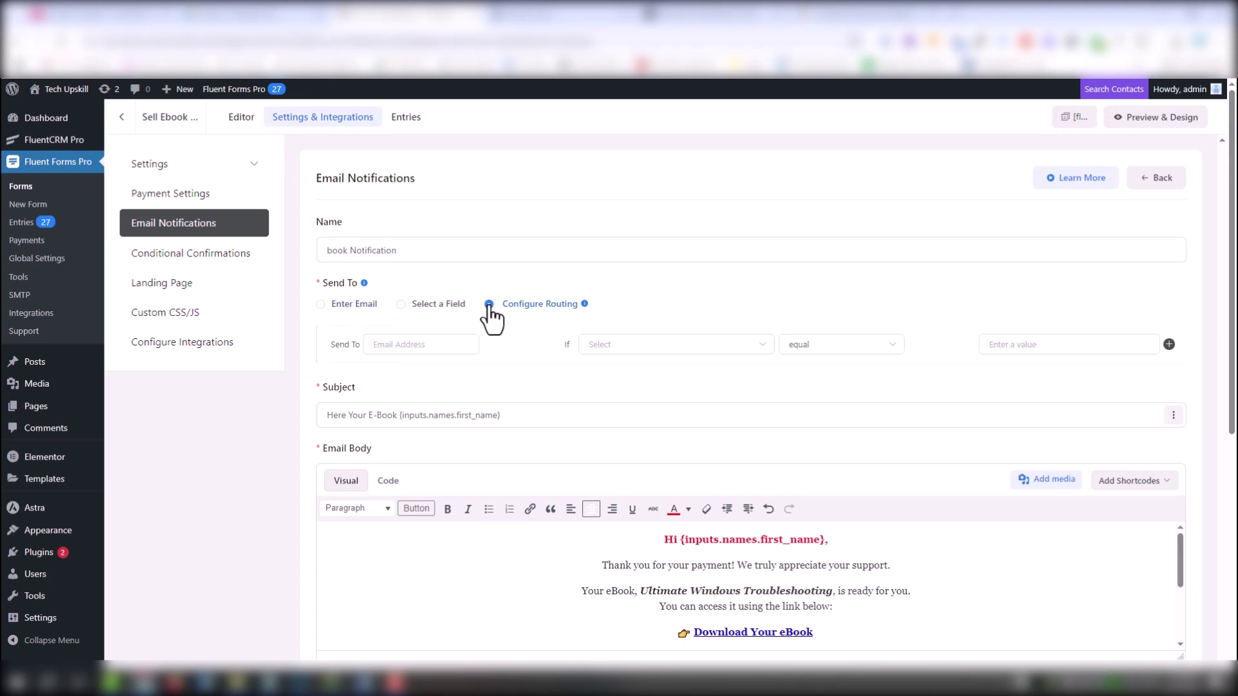
left_click(354, 316)
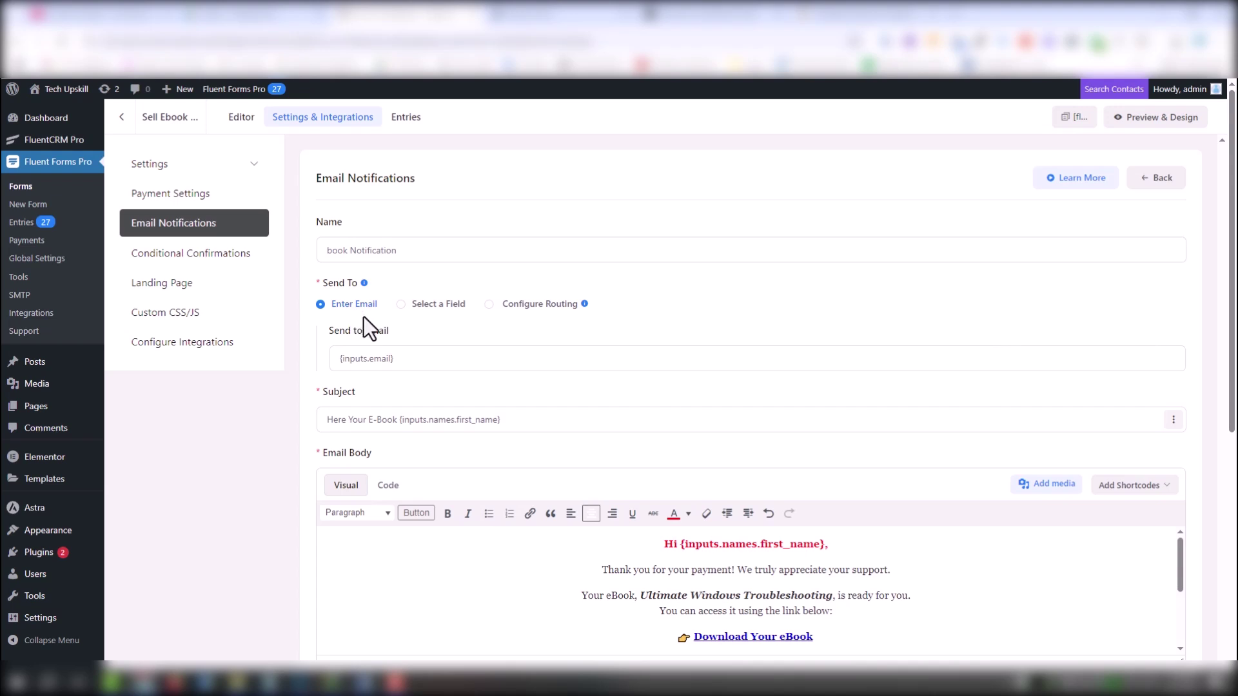
left_click(412, 358)
left_click_drag(420, 359, 243, 365)
key("BackSpace")
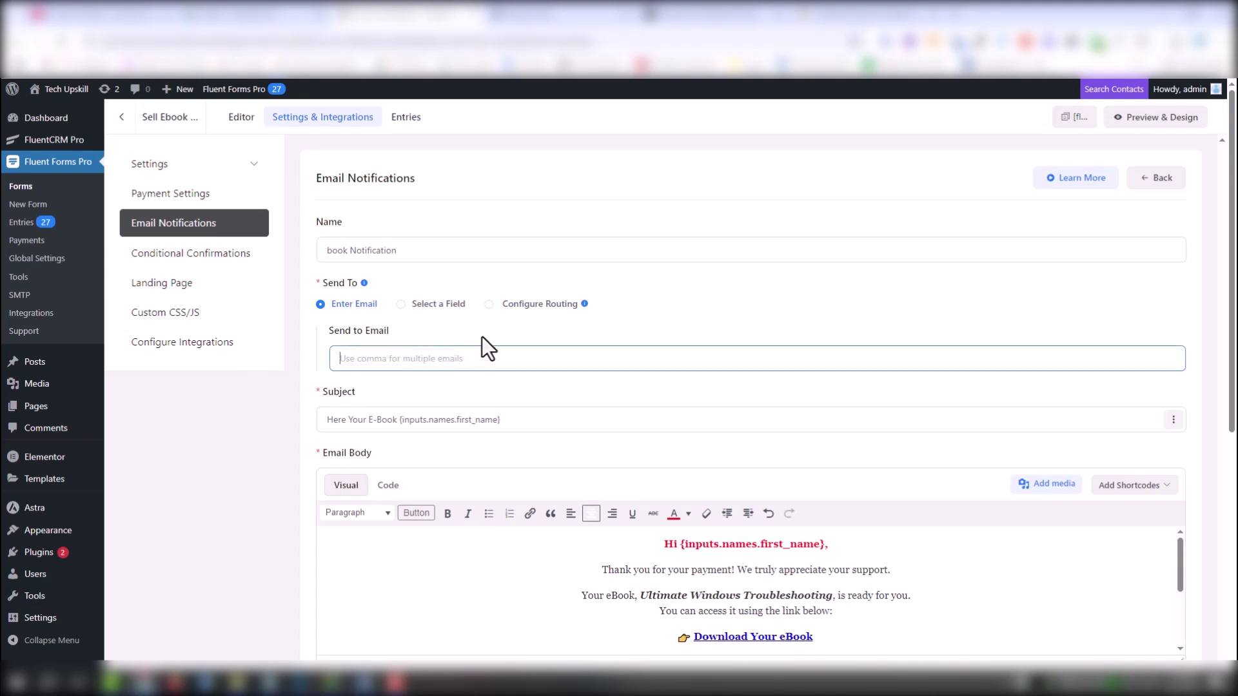
left_click(508, 310)
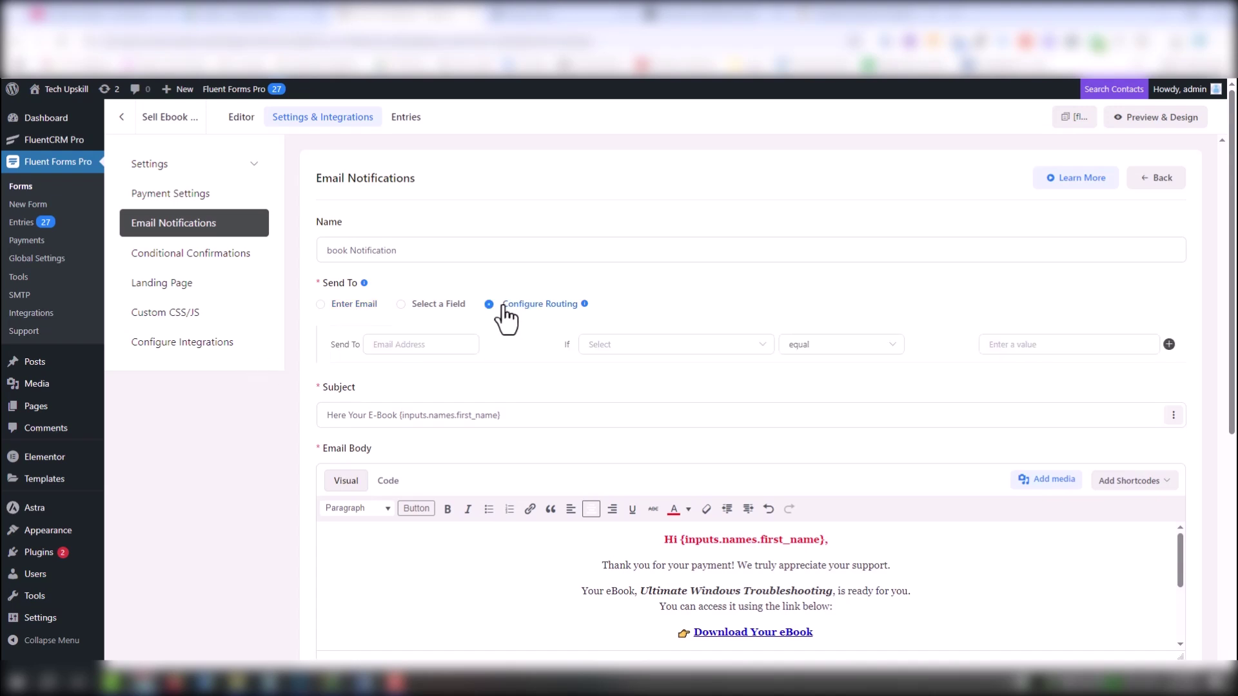
left_click(425, 345)
key("ctrl+v")
Route only when Products to Buy equals Windows Troubleshooting E-book 5$, and save the notification
left_click(638, 348)
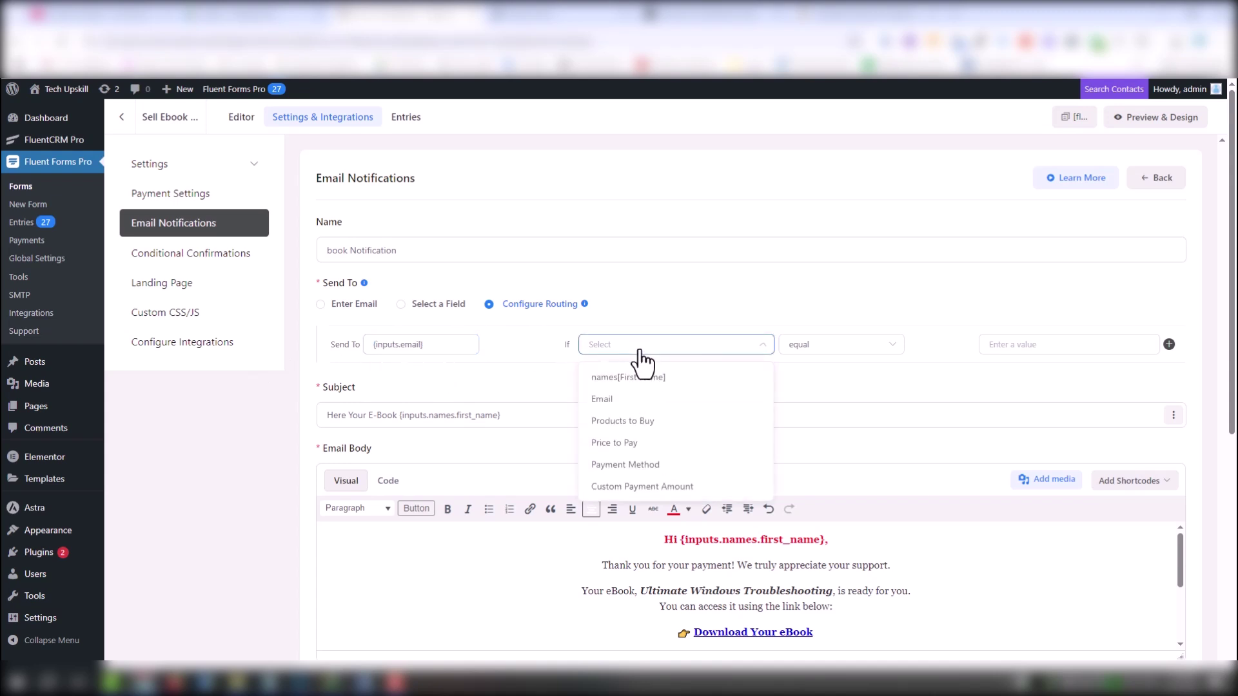
left_click(640, 426)
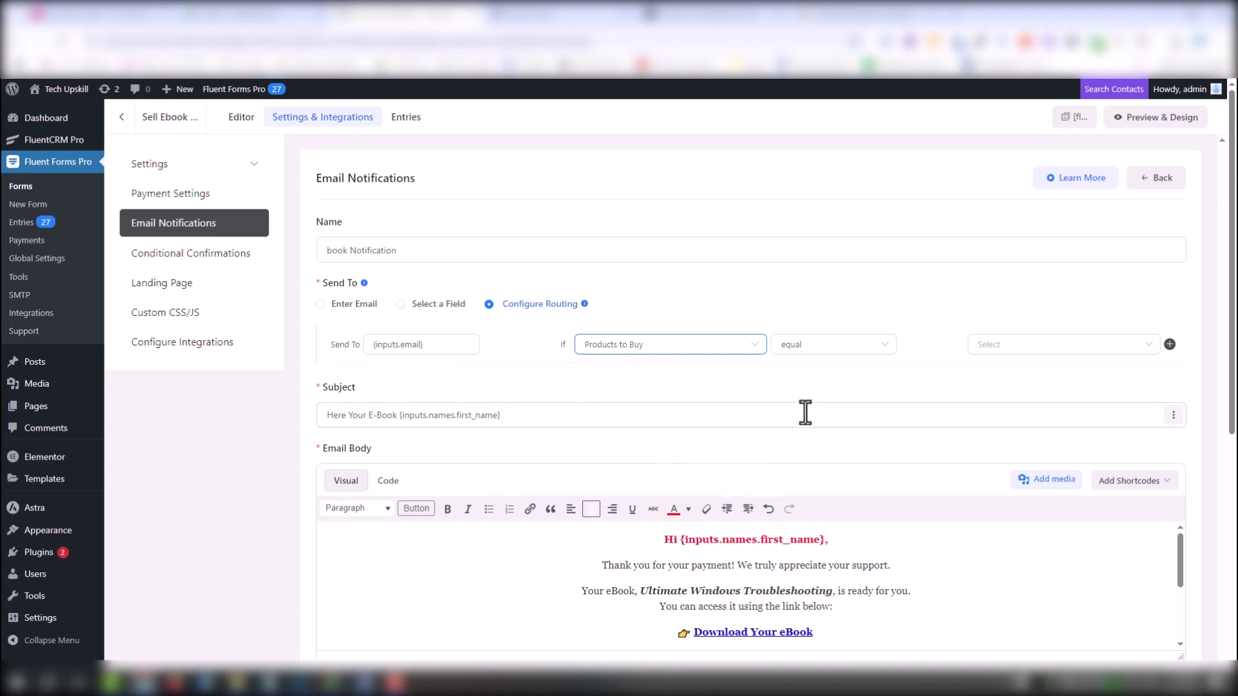
left_click(1053, 361)
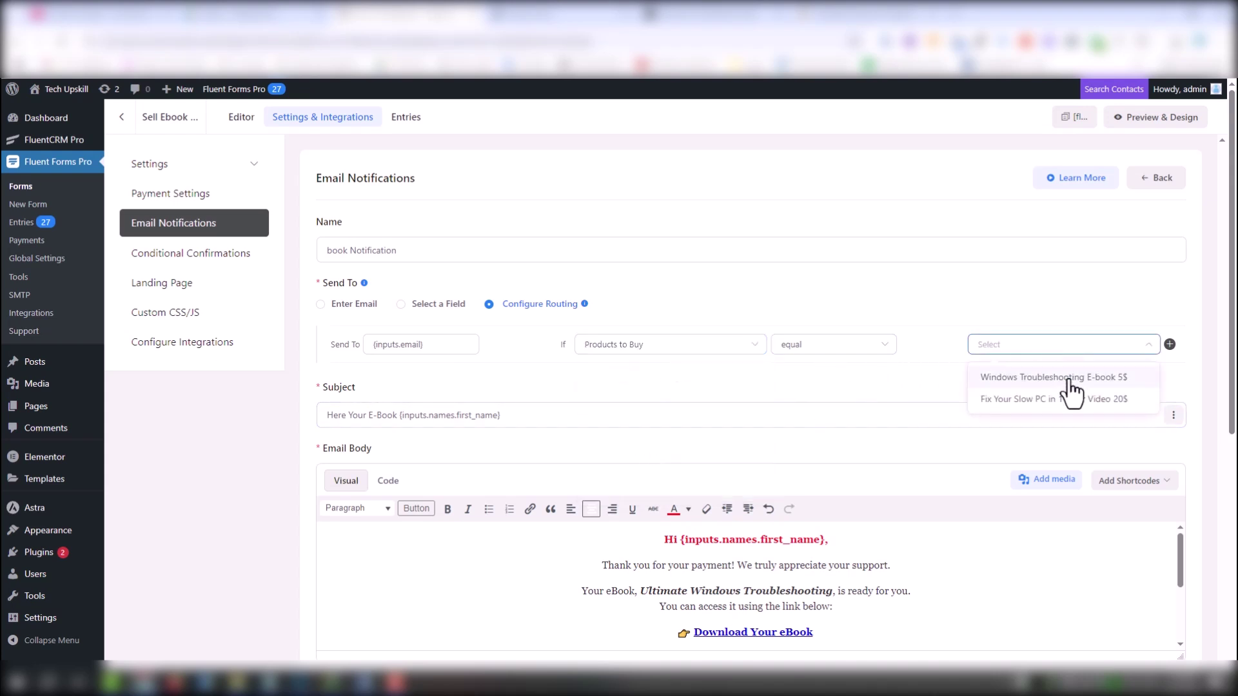
left_click(1071, 380)
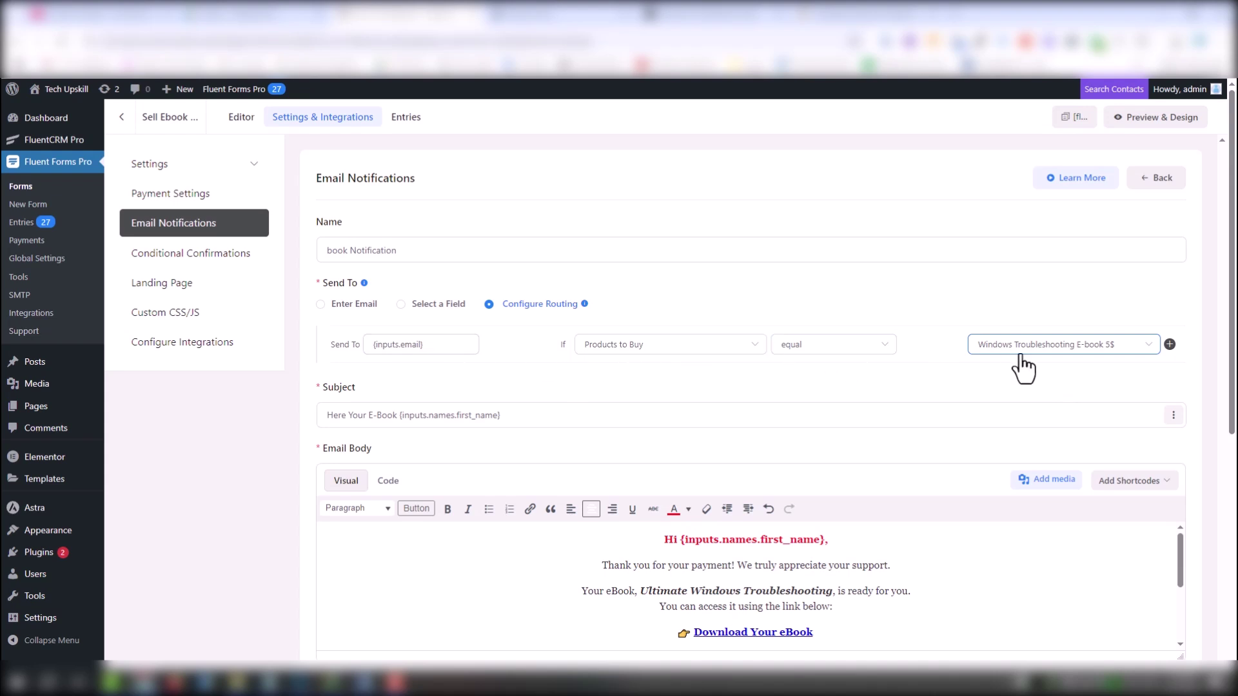
scroll(845, 564, "down", 10)
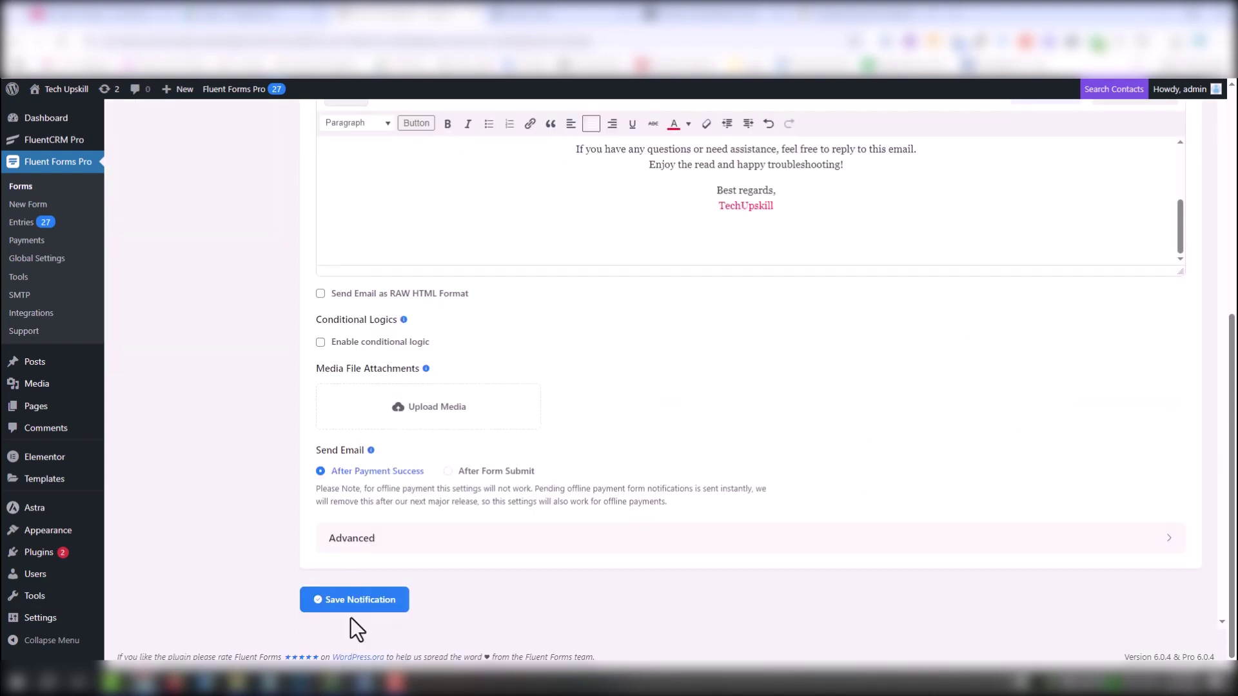
left_click(353, 609)
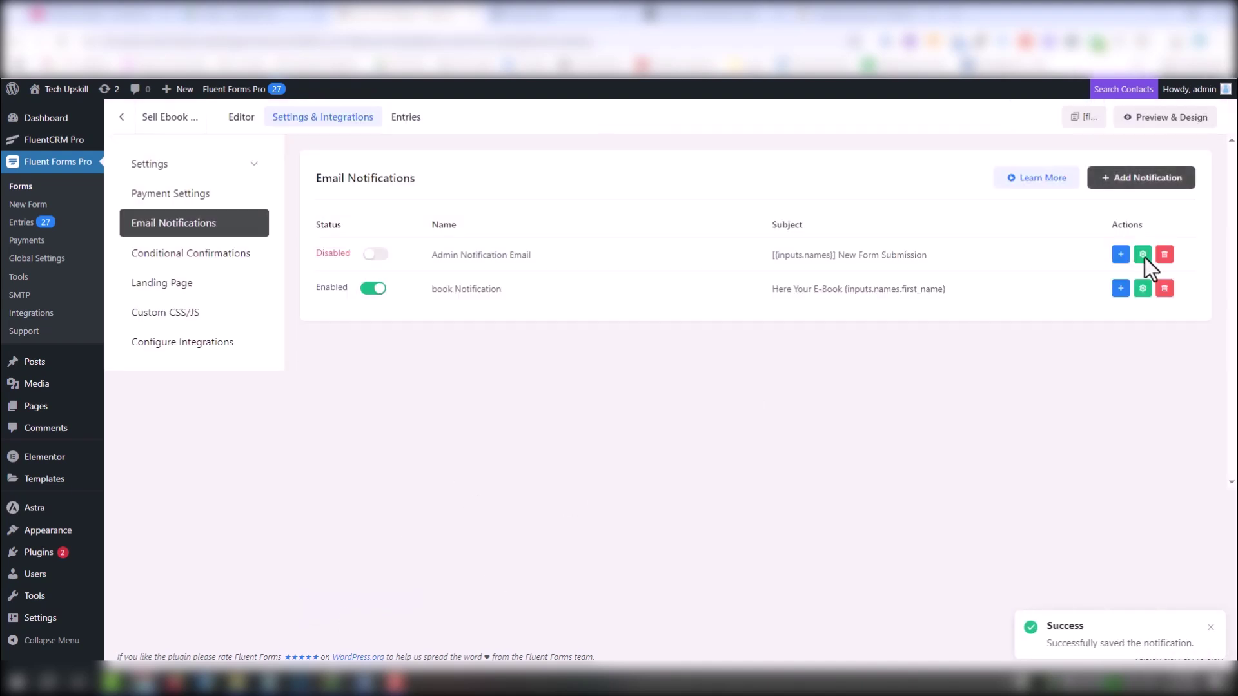
Duplicate the book notification as 'Mini course' routed on Fix Your Slow PC in 1 Hour Video 20$
left_click(1121, 289)
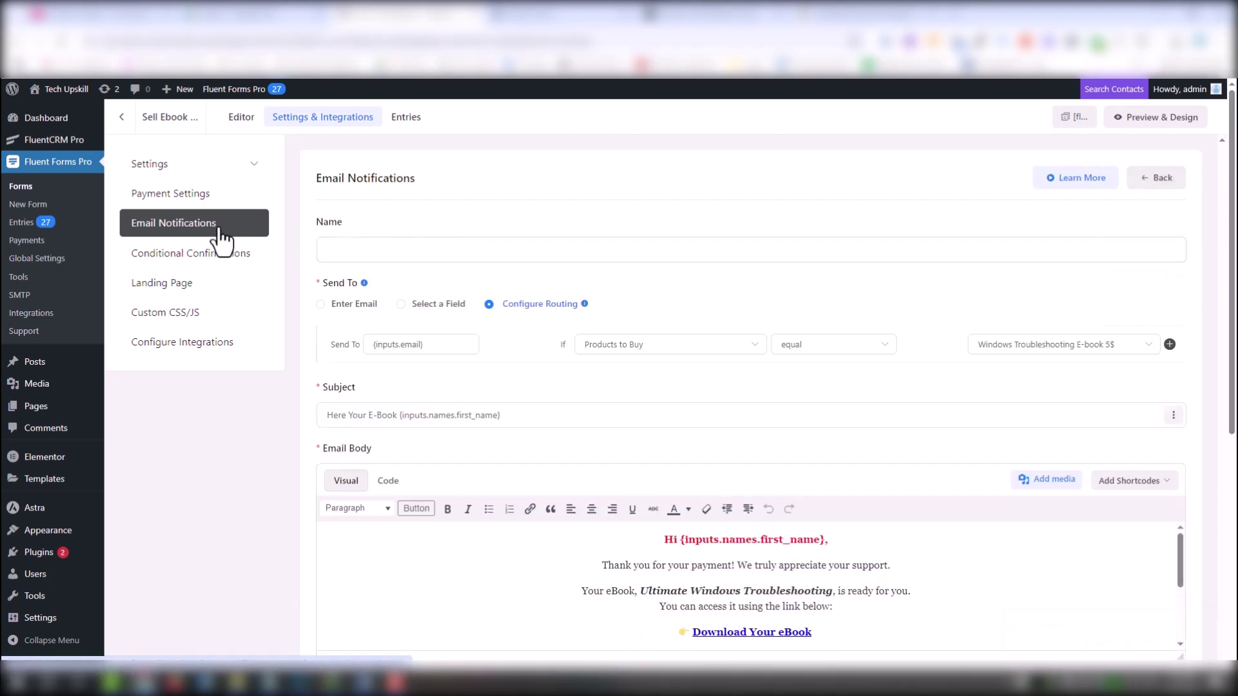
left_click(372, 258)
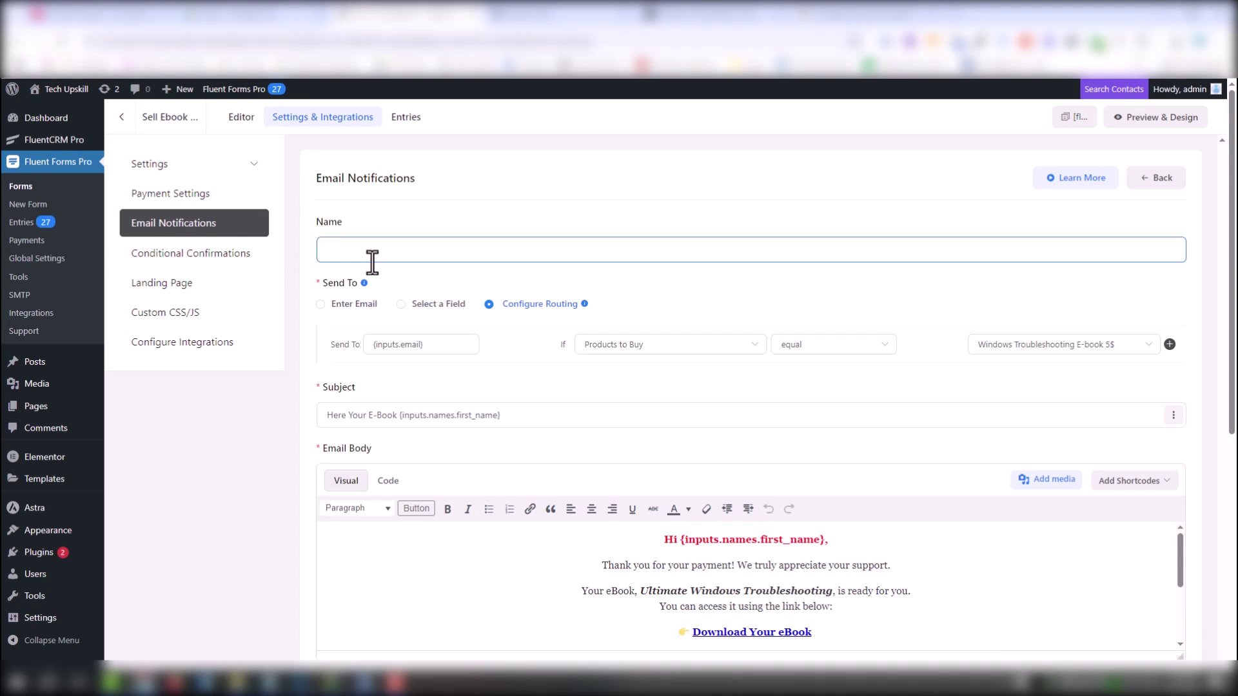
left_click(373, 349)
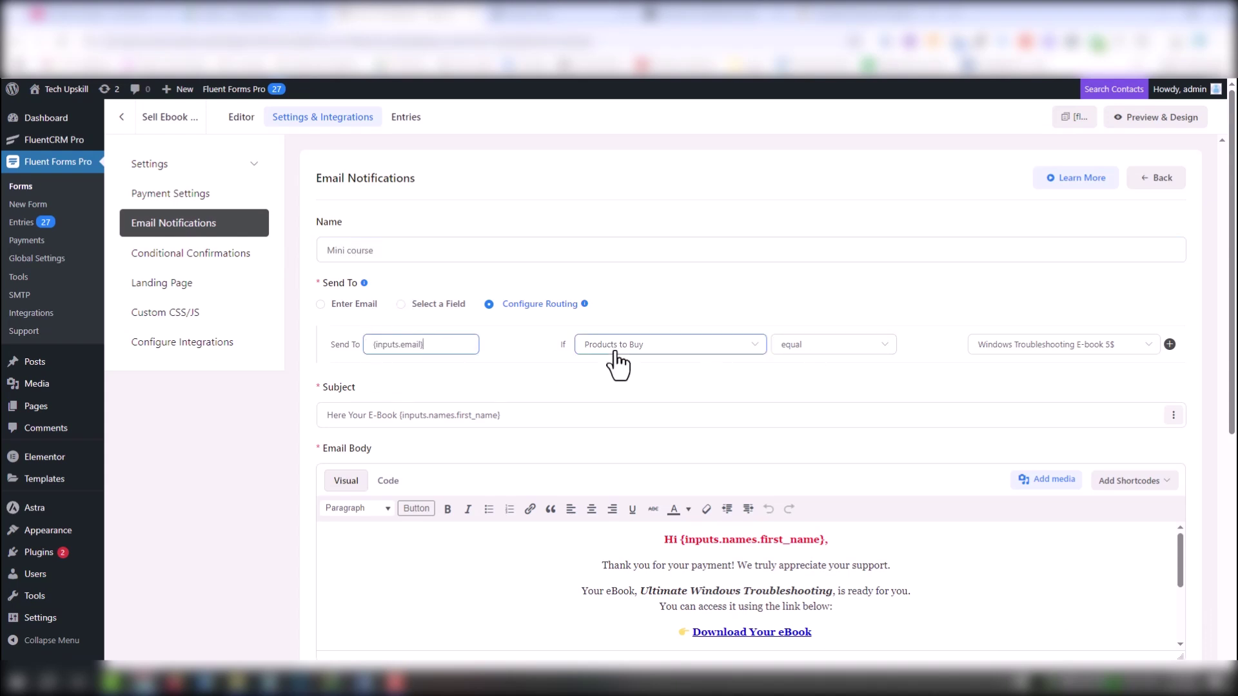
left_click(1118, 351)
left_click(1070, 401)
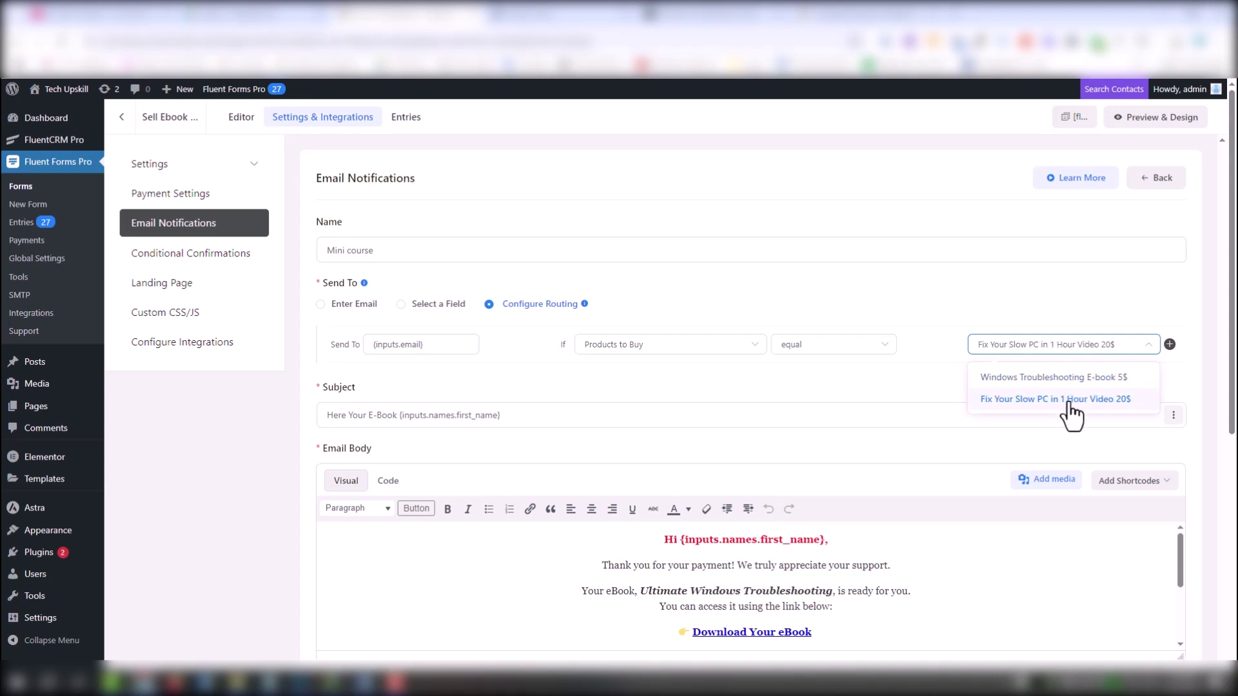
Change the copy's subject from E-Book to the 1 Hour Video product name
triple_click(1004, 351)
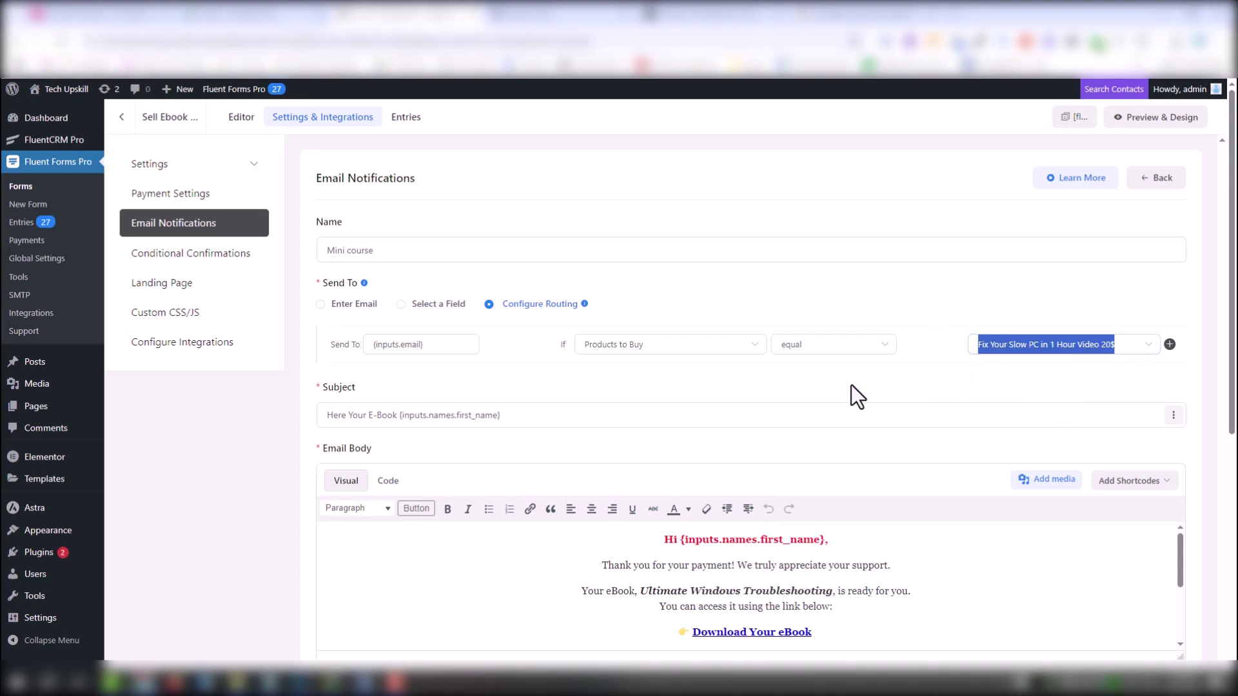
left_click_drag(398, 415, 380, 417)
key("ctrl+v")
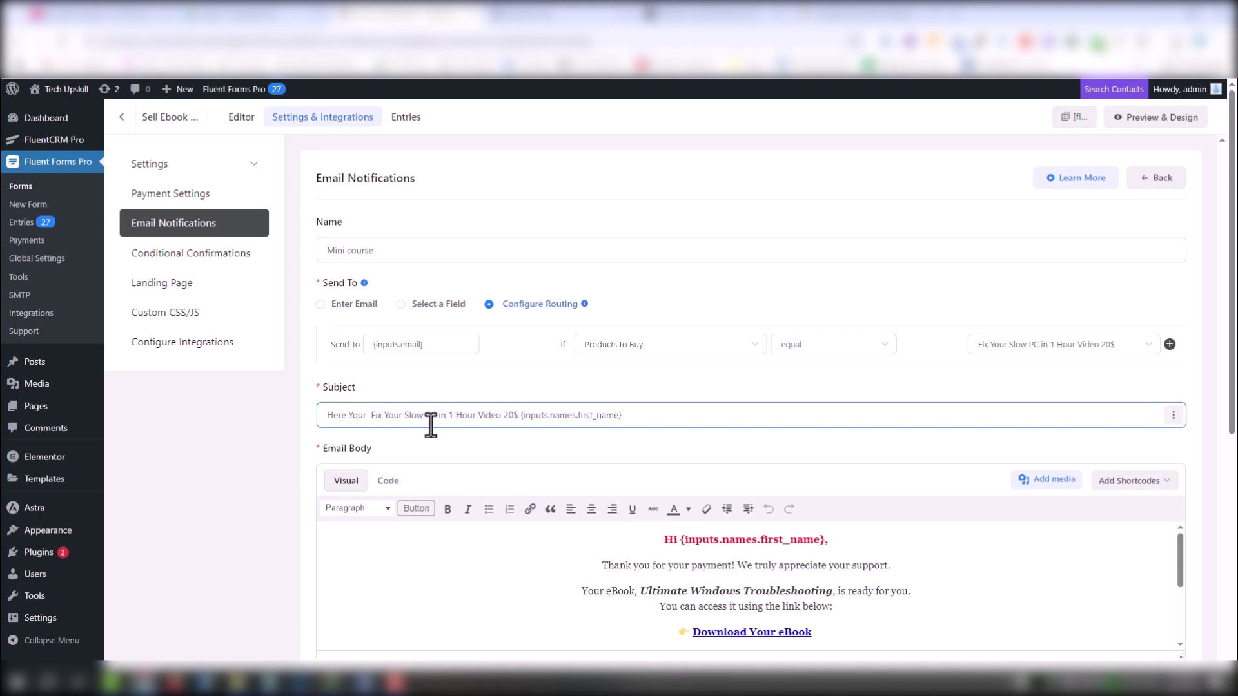
left_click_drag(449, 419, 387, 424)
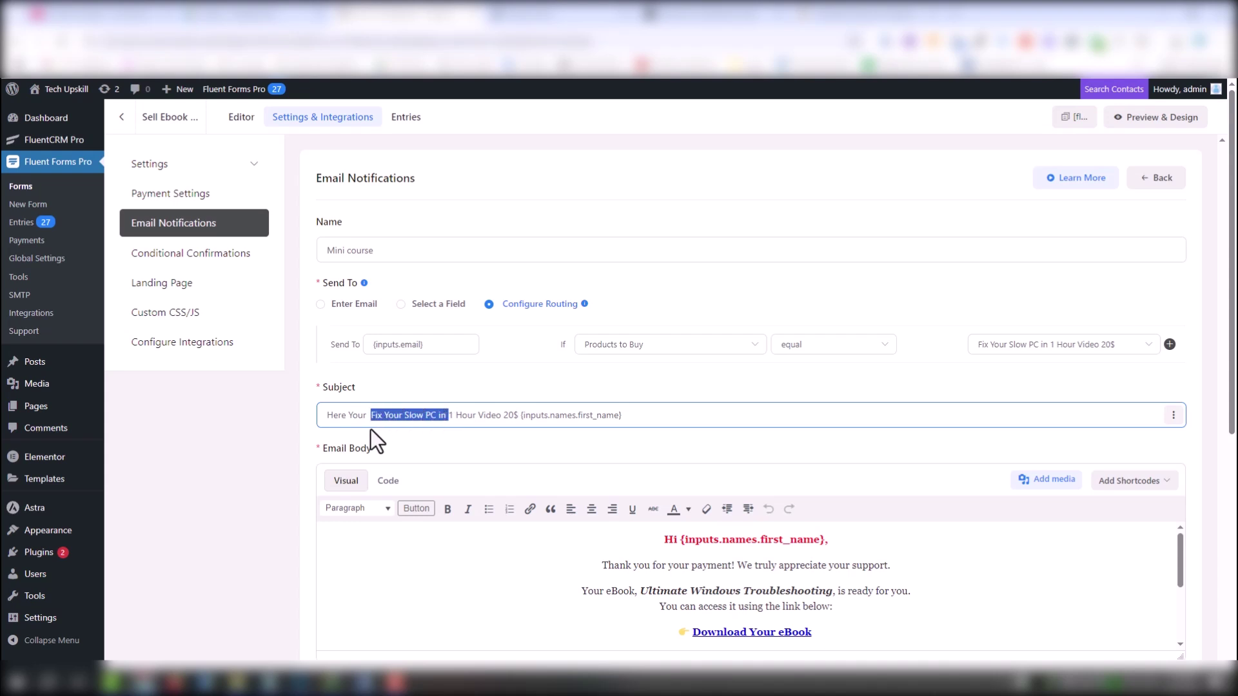
key("BackSpace")
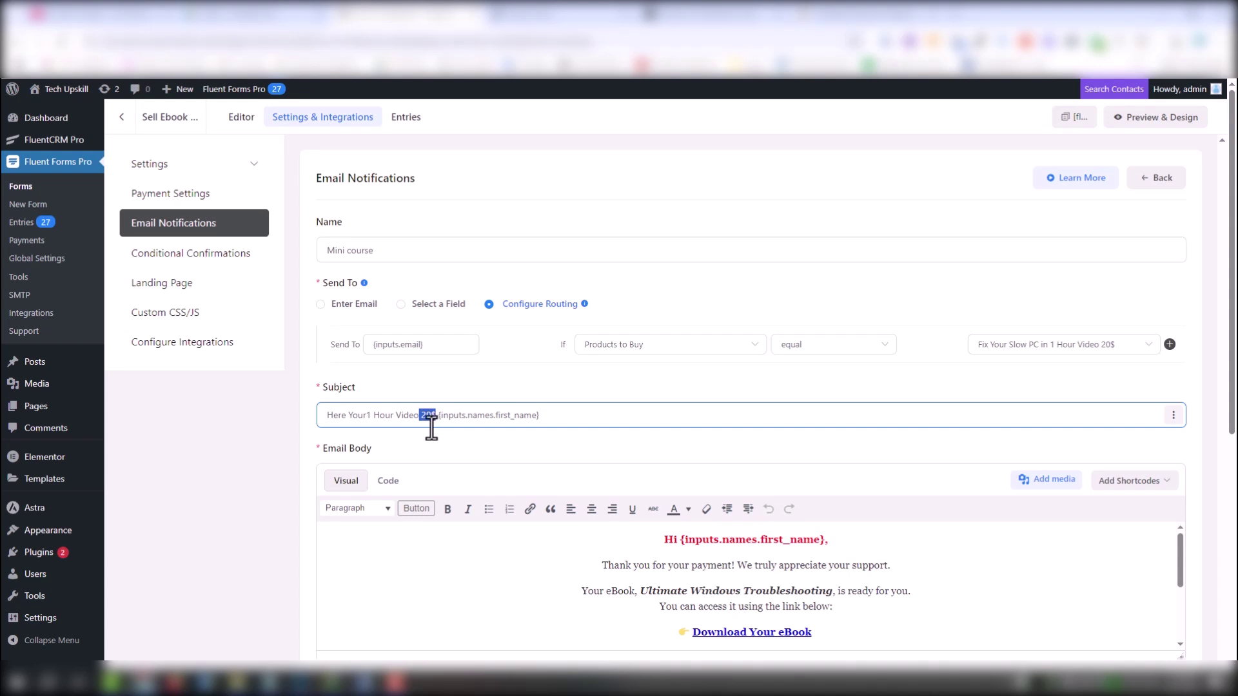
Tidy the subject toward 'Thanks {inputs.names.first_name}, Here Your 1 Hour Video' and remove stray body text
key("BackSpace")
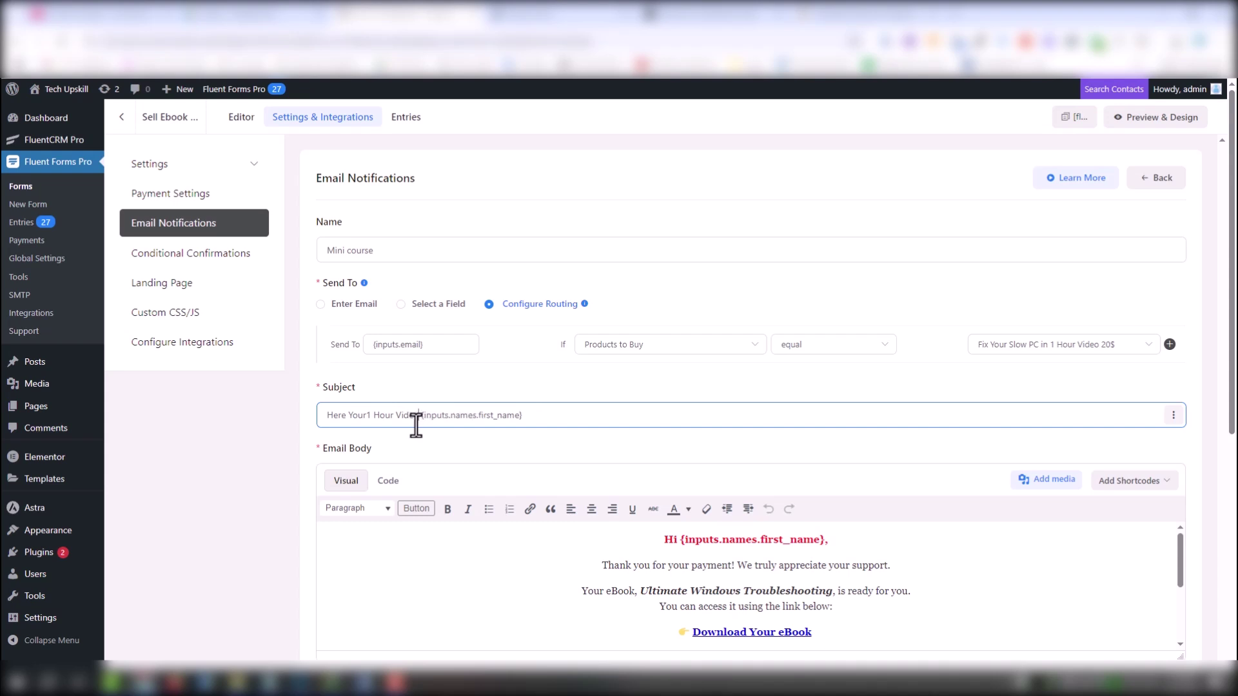
left_click_drag(417, 422, 533, 423)
key("ctrl+x")
left_click(323, 415)
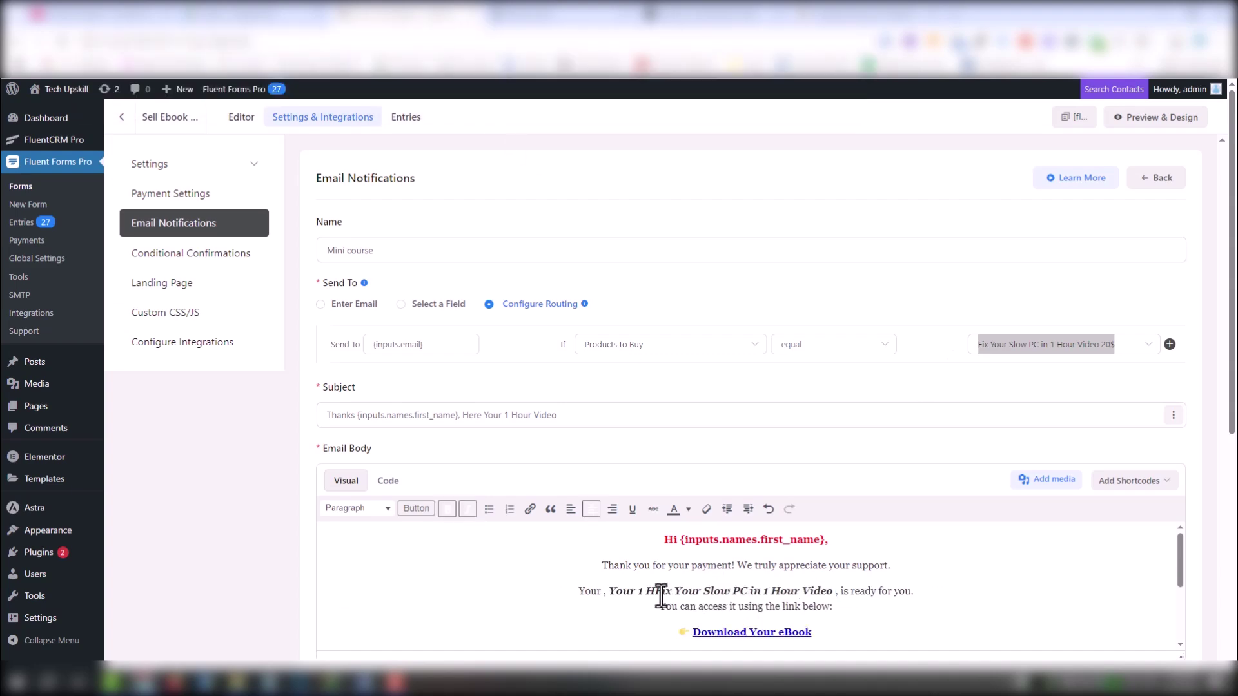
left_click_drag(656, 593, 609, 593)
key("BackSpace")
Point the body's download link at the mp4 video URL copied from the notes
scroll(651, 606, "down", 1)
left_click(724, 571)
left_click(859, 591)
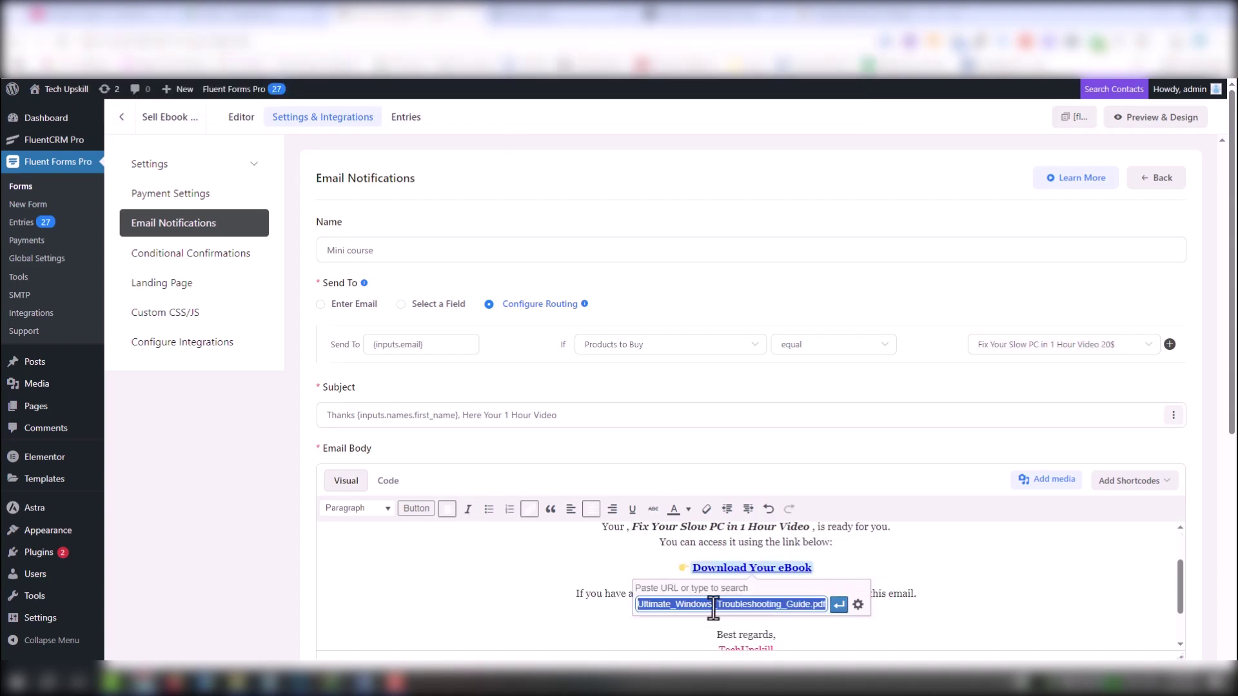
key("alt+Tab")
left_click_drag(847, 227, 422, 226)
key("ctrl+c")
key("alt+Tab")
key("ctrl+v")
key("Return")
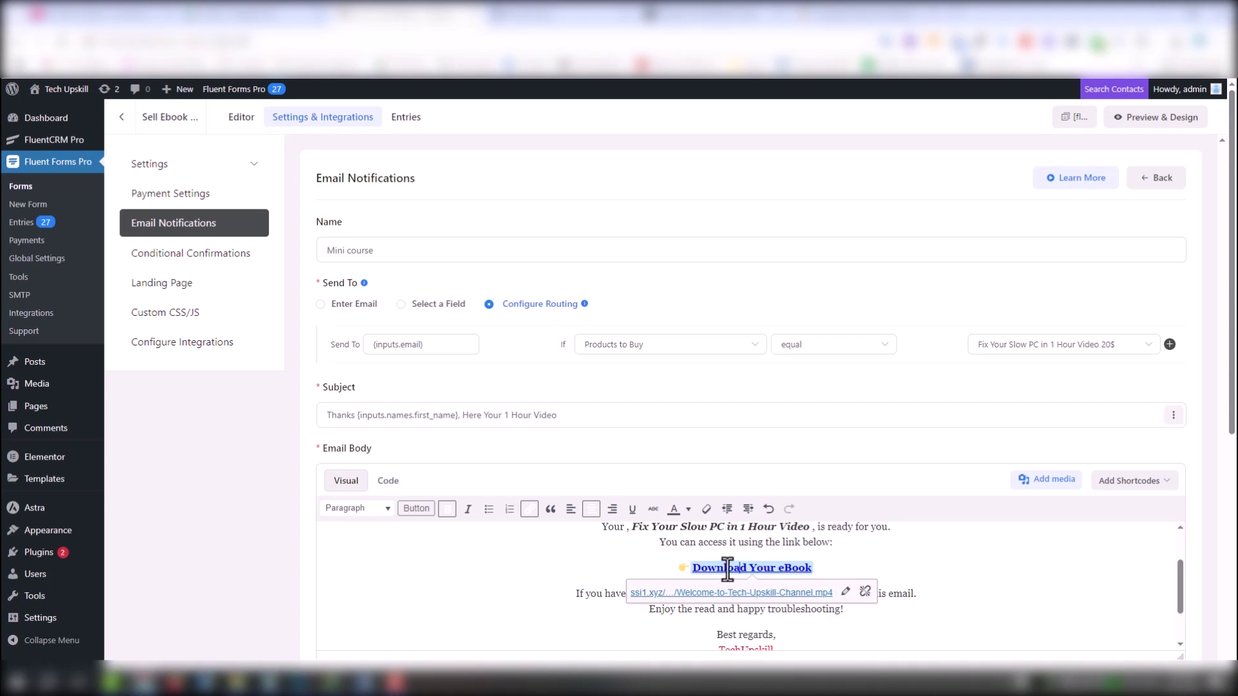
Change the link text from Download Your eBook to Watch Your Video
double_click(700, 570)
type("Watch")
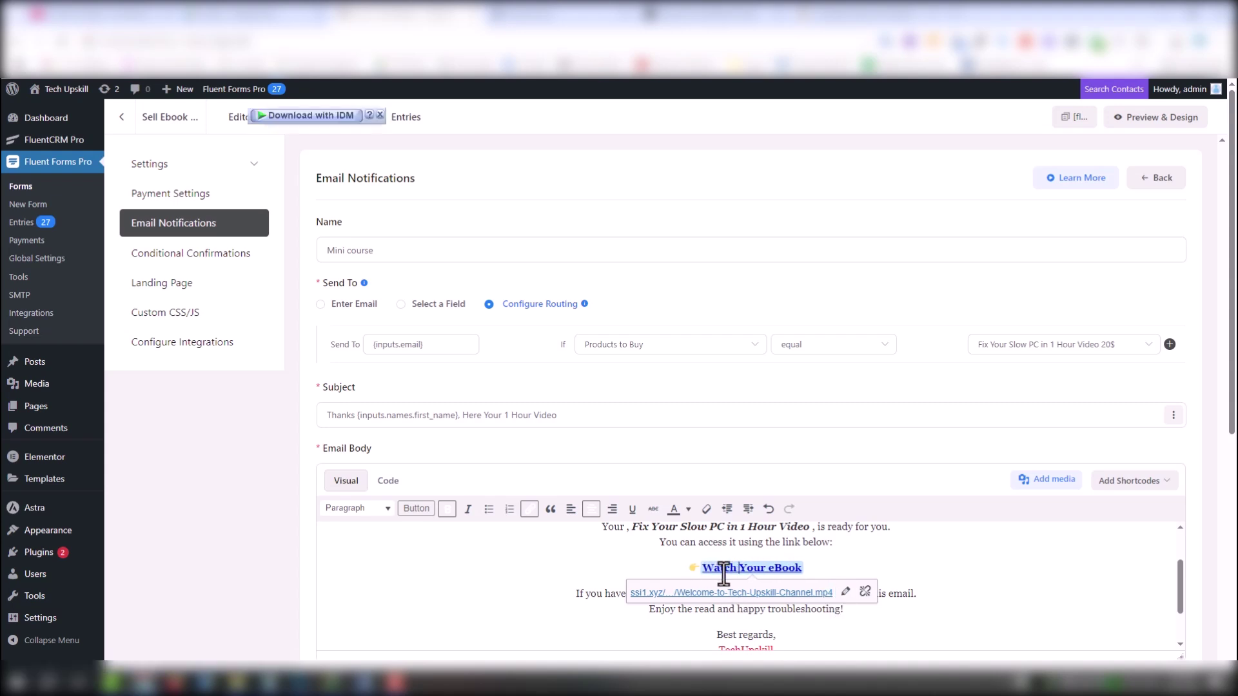
double_click(775, 569)
type("Video")
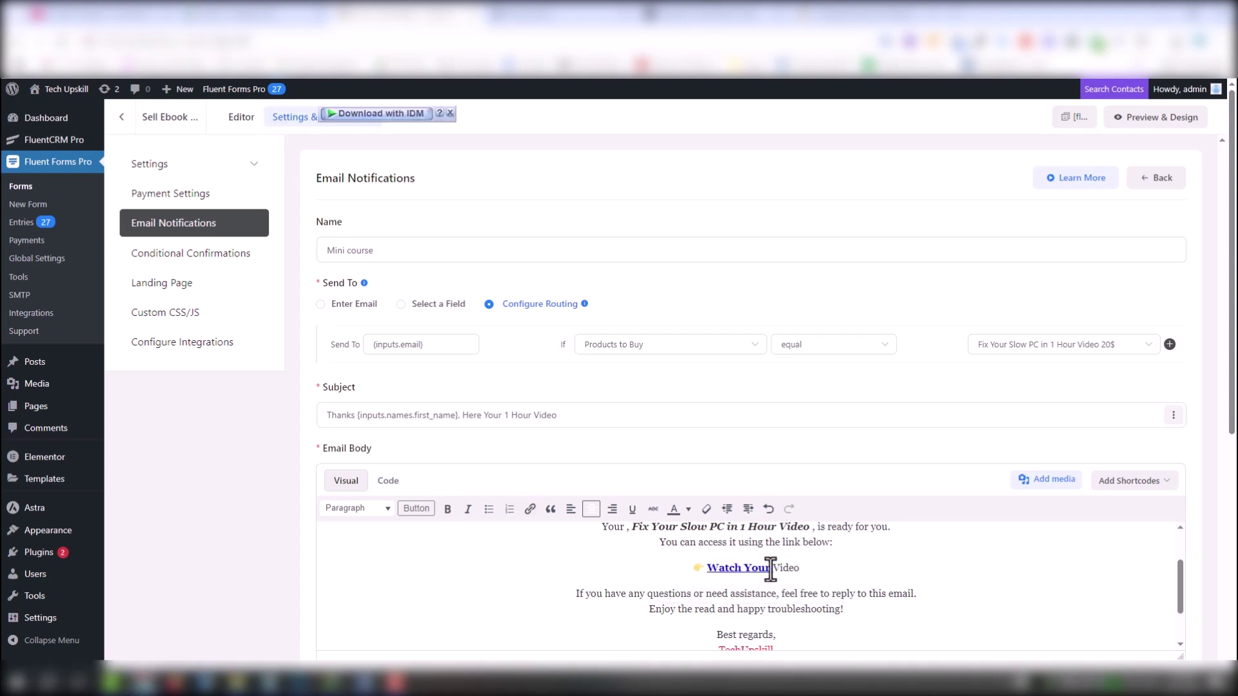
key("ctrl+z")
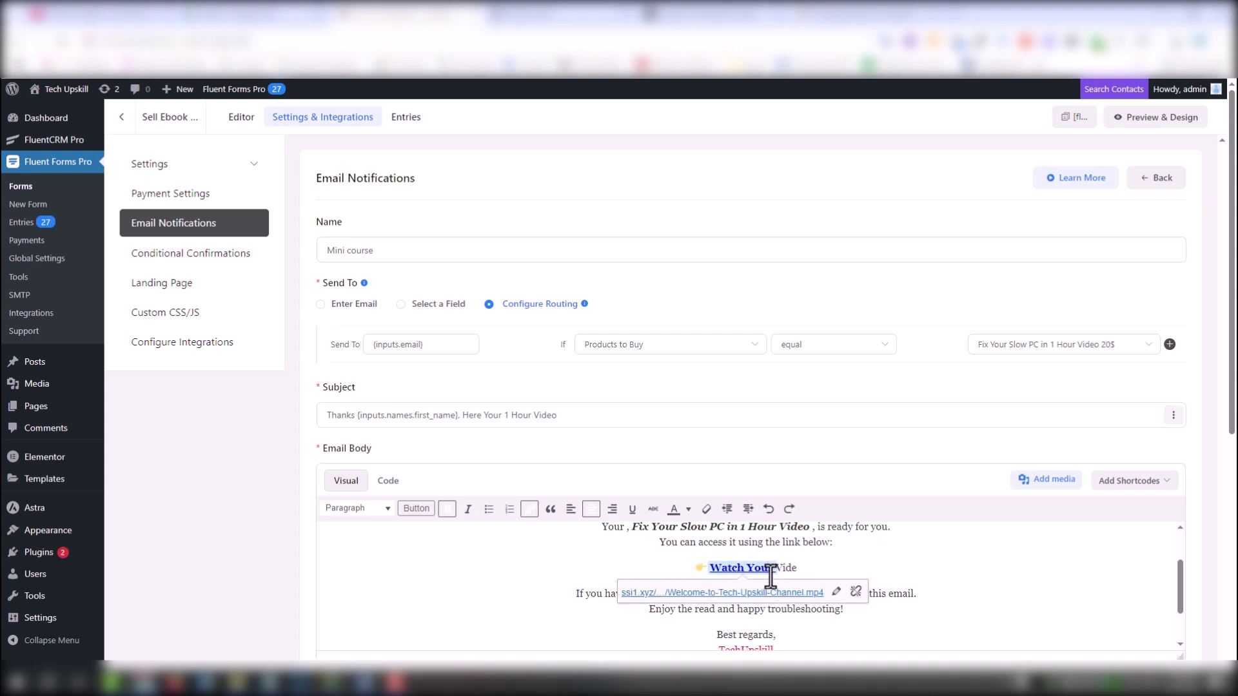
type("Video")
key("Delete")
key("Delete")
key("Delete")
key("Delete")
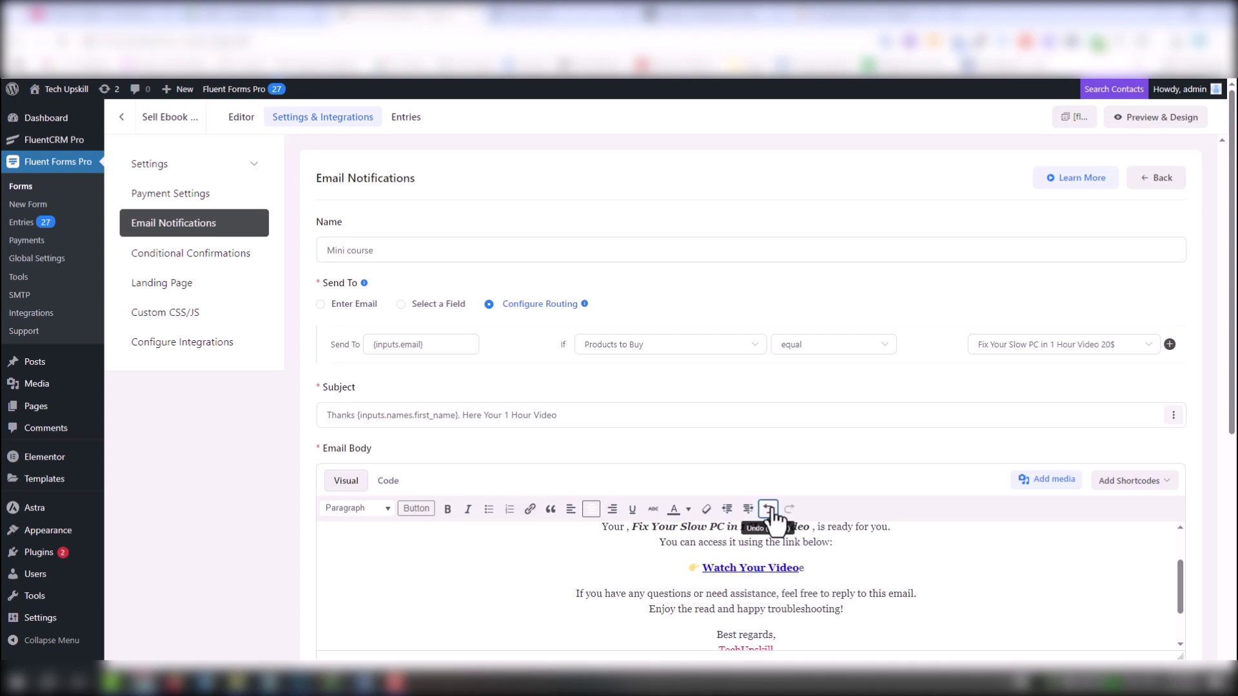
left_click(753, 566)
left_click(562, 594)
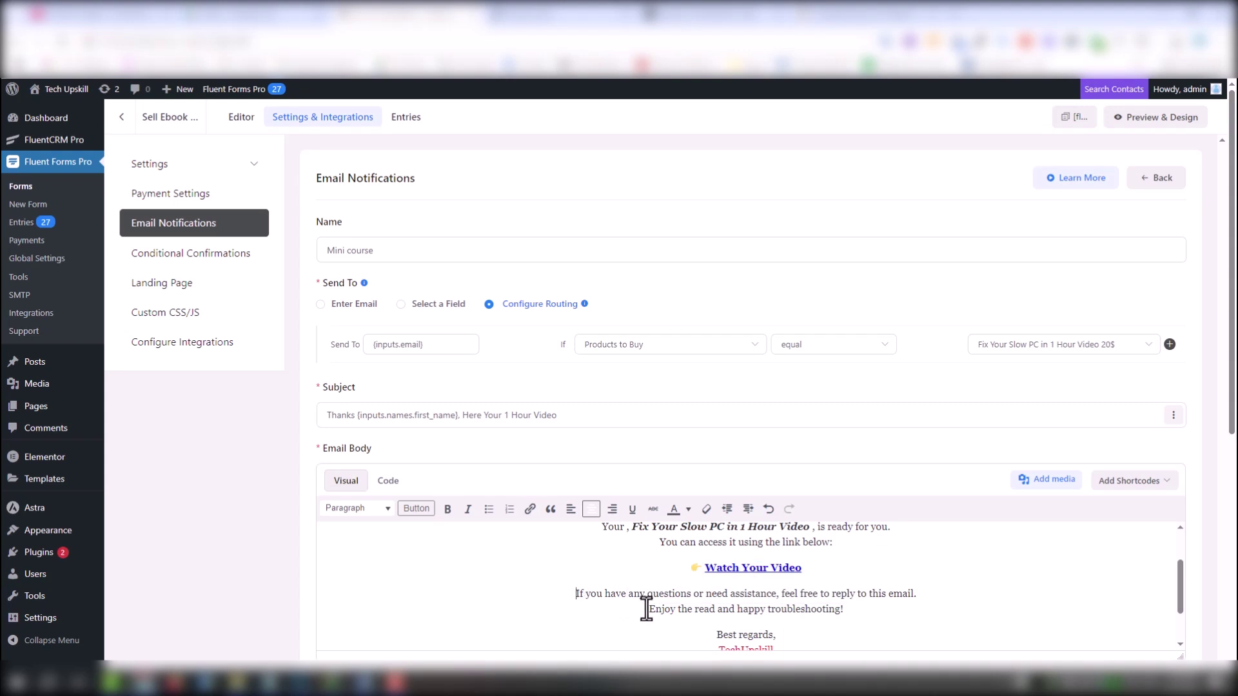
Check the subject and save the Mini course notification
scroll(653, 606, "up", 1)
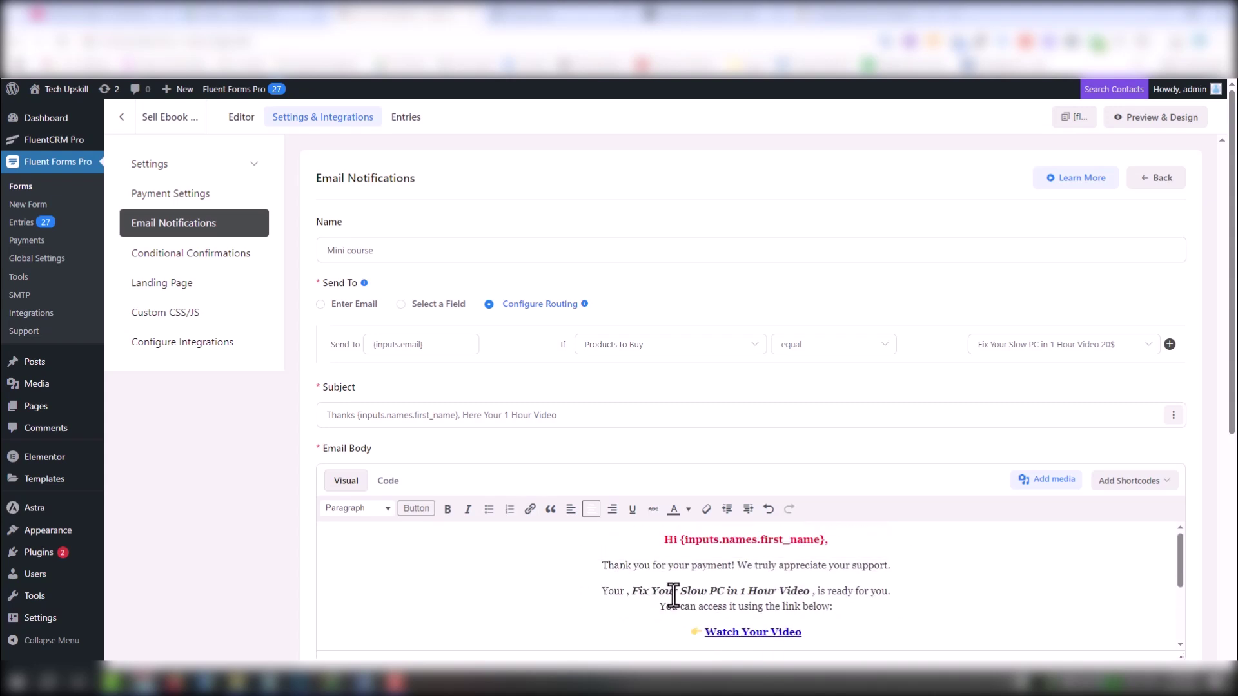
left_click_drag(462, 415, 287, 422)
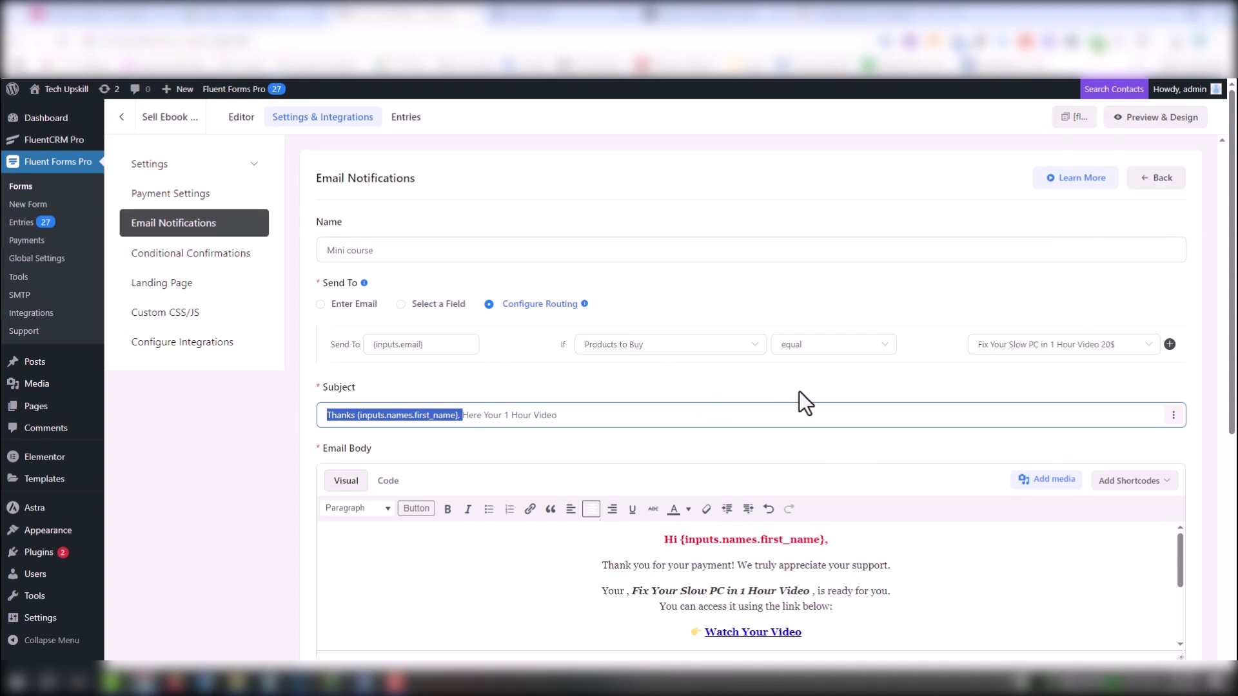
scroll(570, 450, "down", 10)
left_click(346, 599)
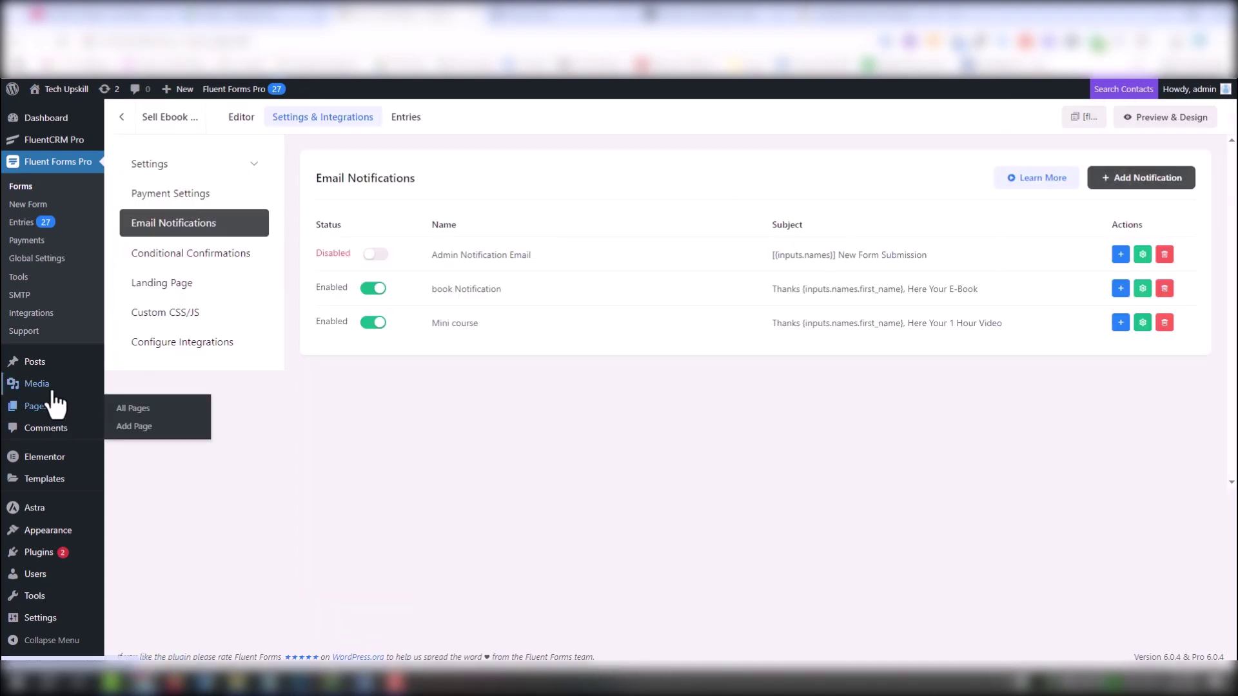
Create and publish a page titled 'Ebook', then add a single-column container in Elementor
left_click(117, 428)
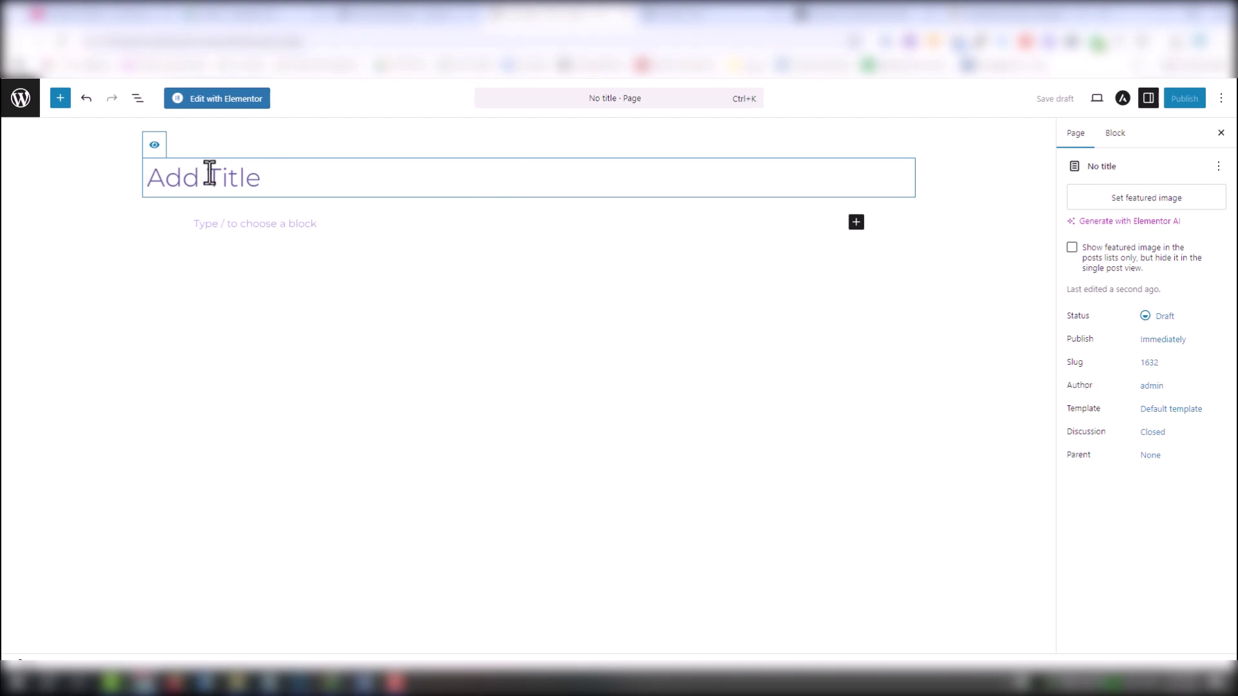
type("Ebook")
left_click(1184, 98)
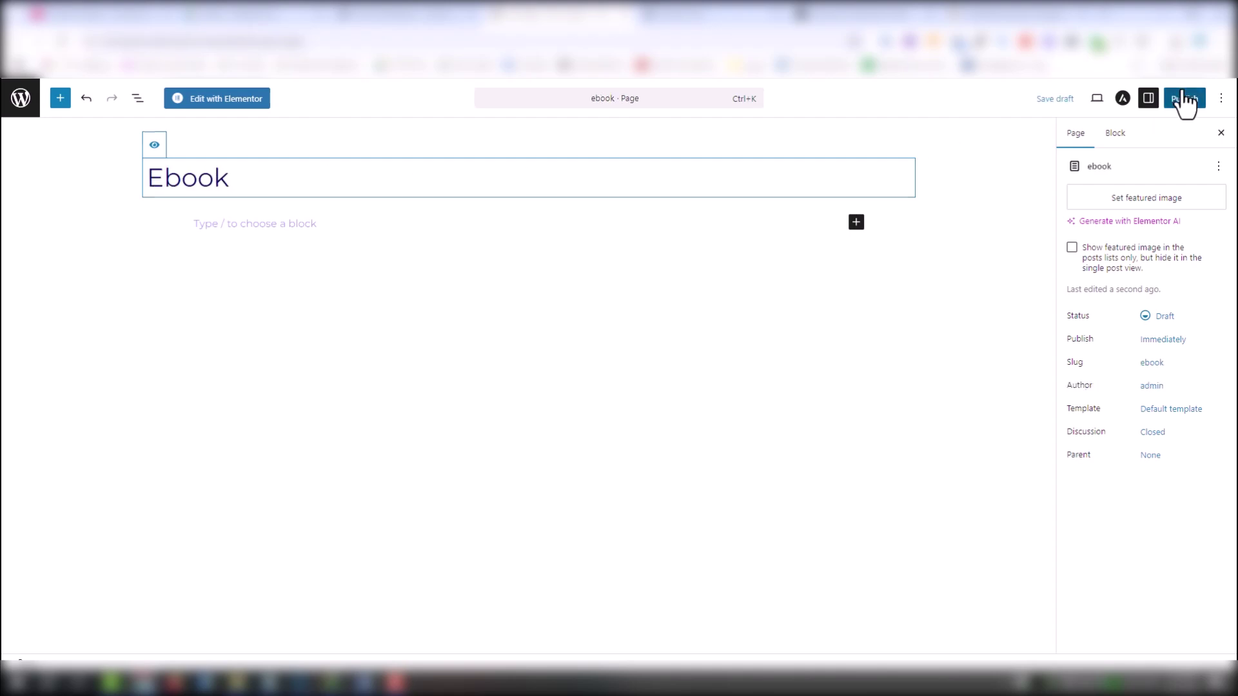
left_click(1184, 98)
left_click(218, 98)
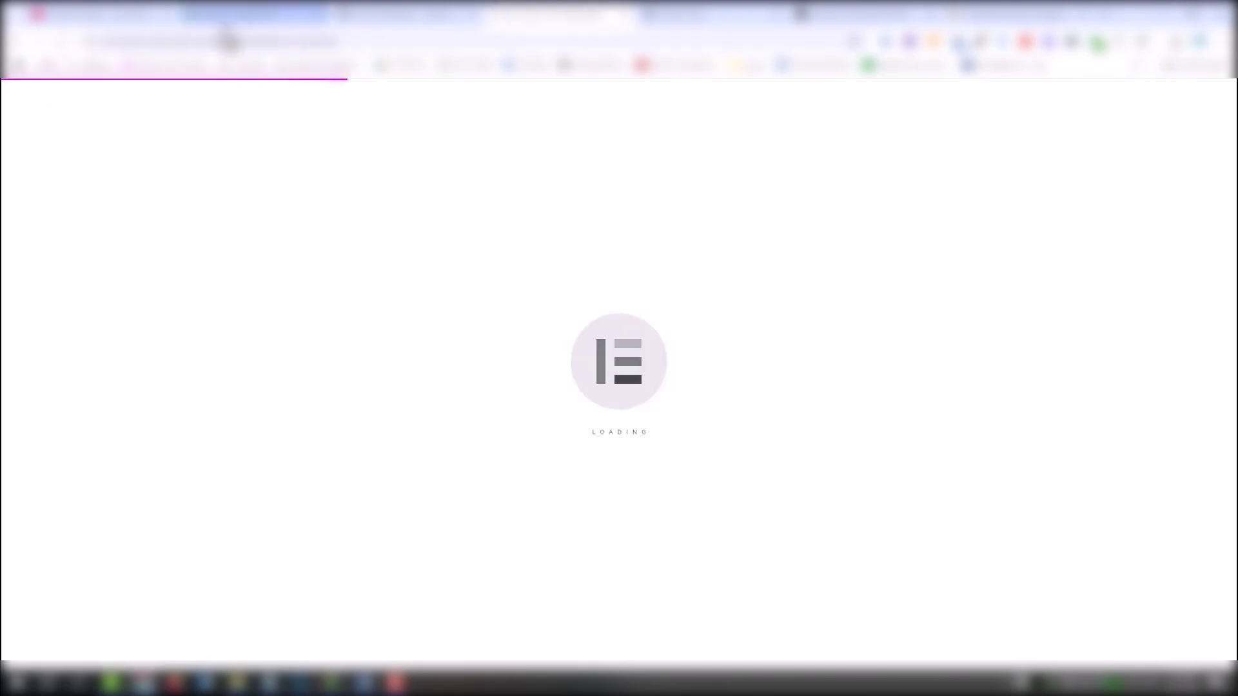
left_click(678, 282)
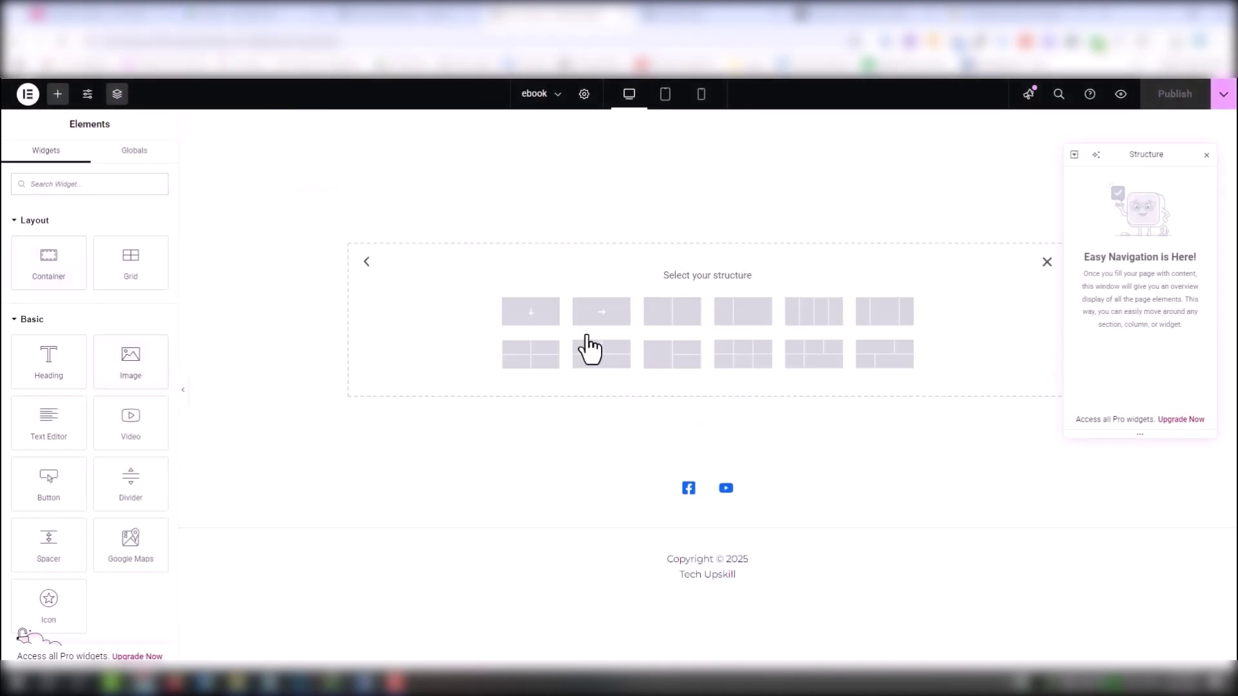
left_click(589, 348)
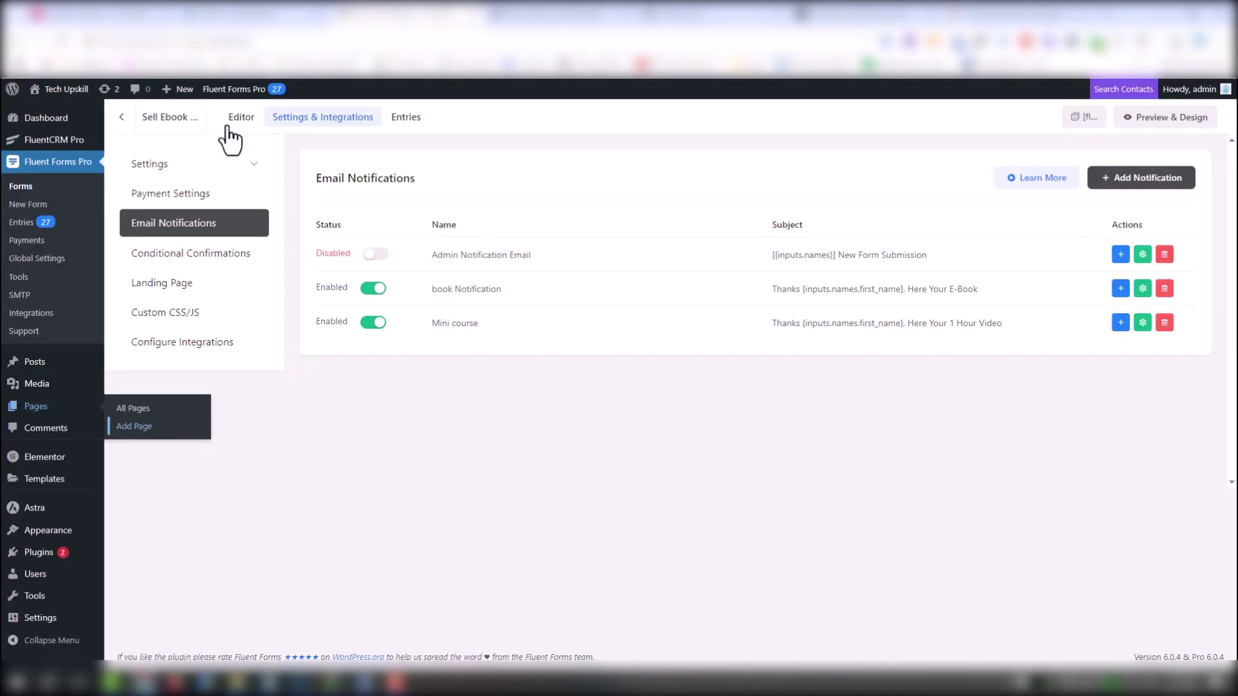
Add a Shortcode widget with the form's shortcode and the heading 'Fix Windows Issues Fast - Solve Everything'
left_click(1157, 116)
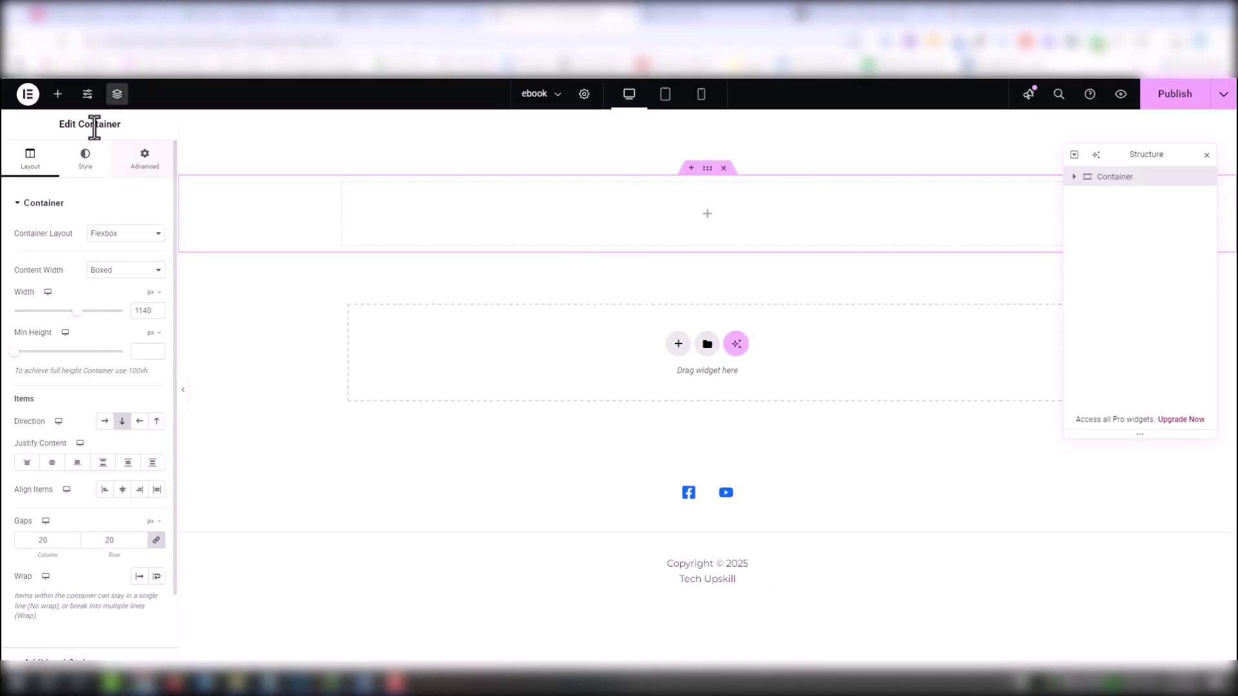
left_click(58, 94)
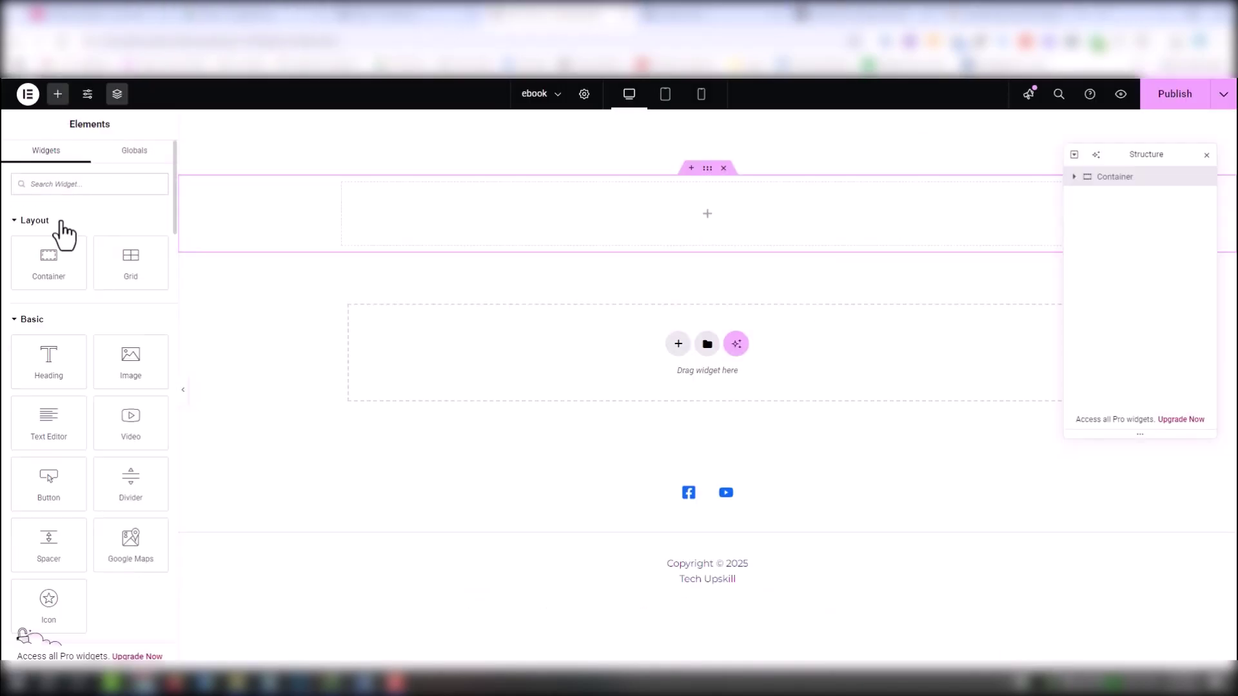
type("short")
left_click(42, 250)
left_click(59, 298)
key("ctrl+v")
left_click(147, 197)
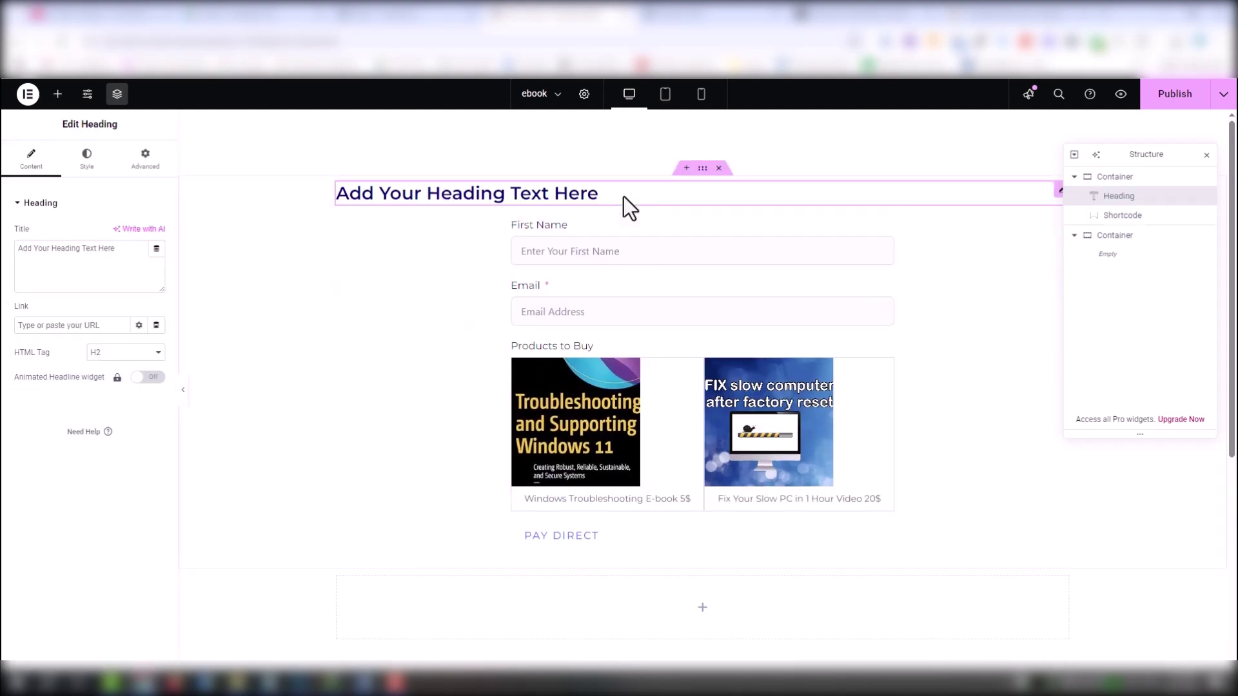
type("Fix Windows Issues Fast - Solve Everything")
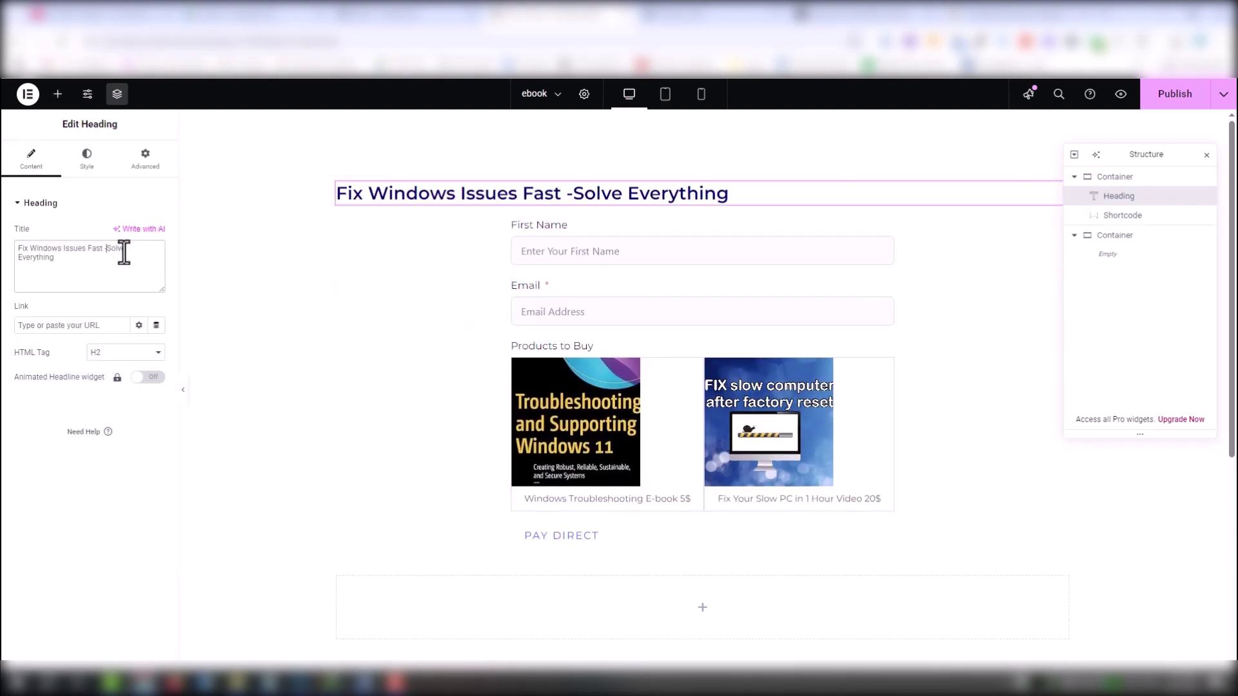
left_click(145, 158)
Center the heading and copy the TempoMail.id inbox address
left_click(102, 387)
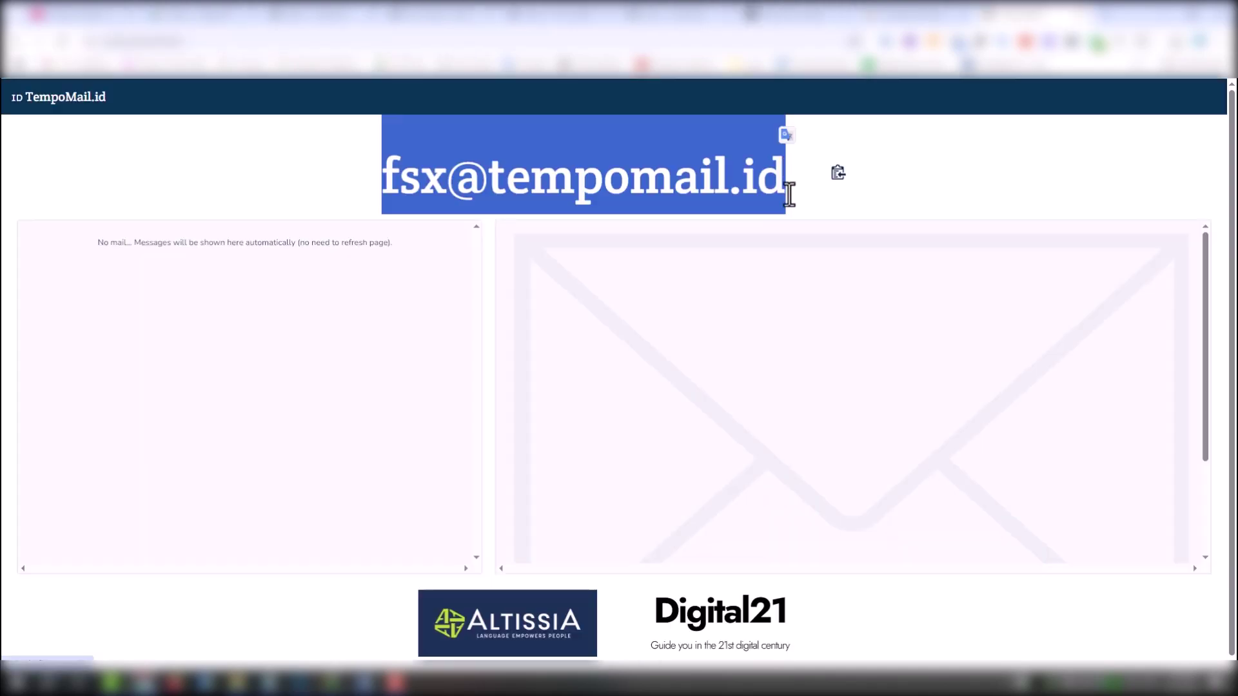
left_click(837, 172)
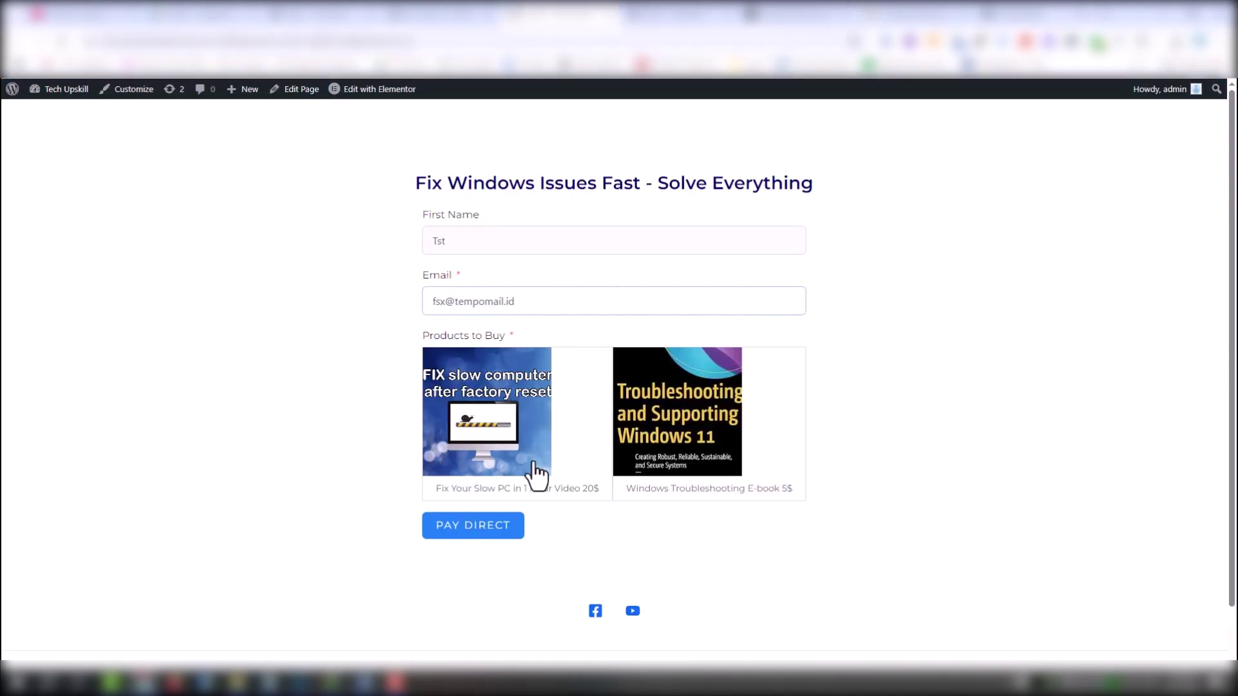
Order the Fix Your Slow PC video, reach the 20 USD PayPal checkout, then cancel back to the site
left_click(533, 459)
left_click(489, 584)
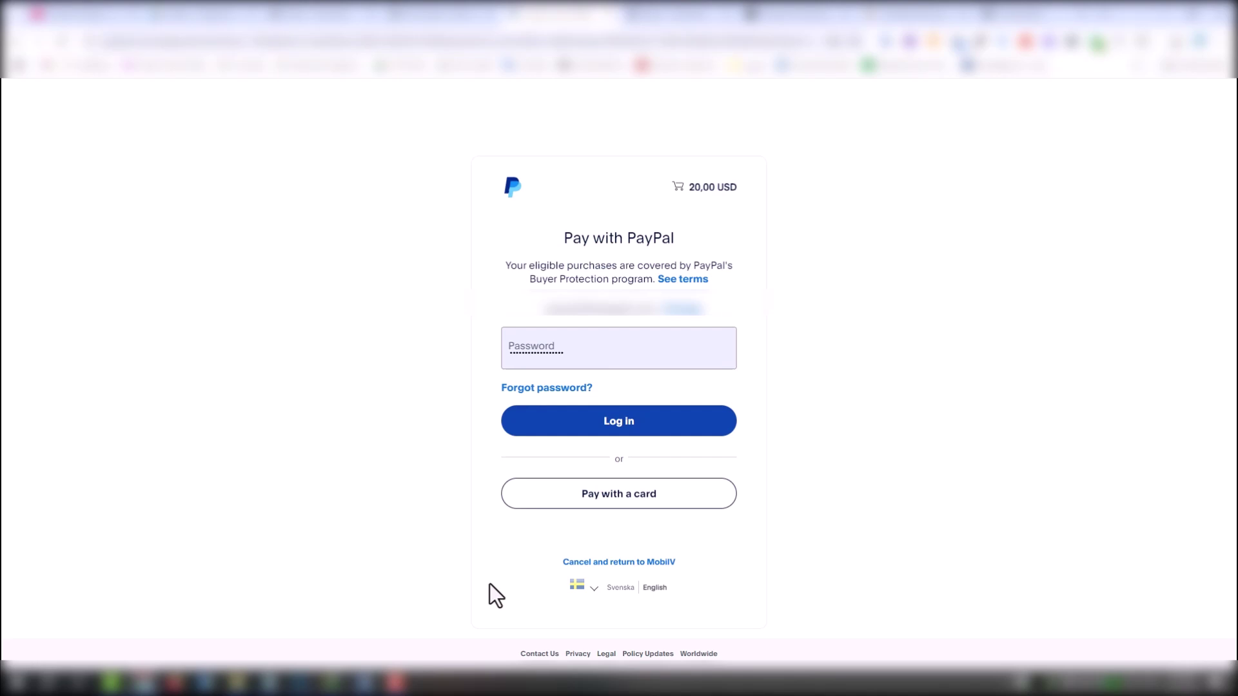
left_click(643, 565)
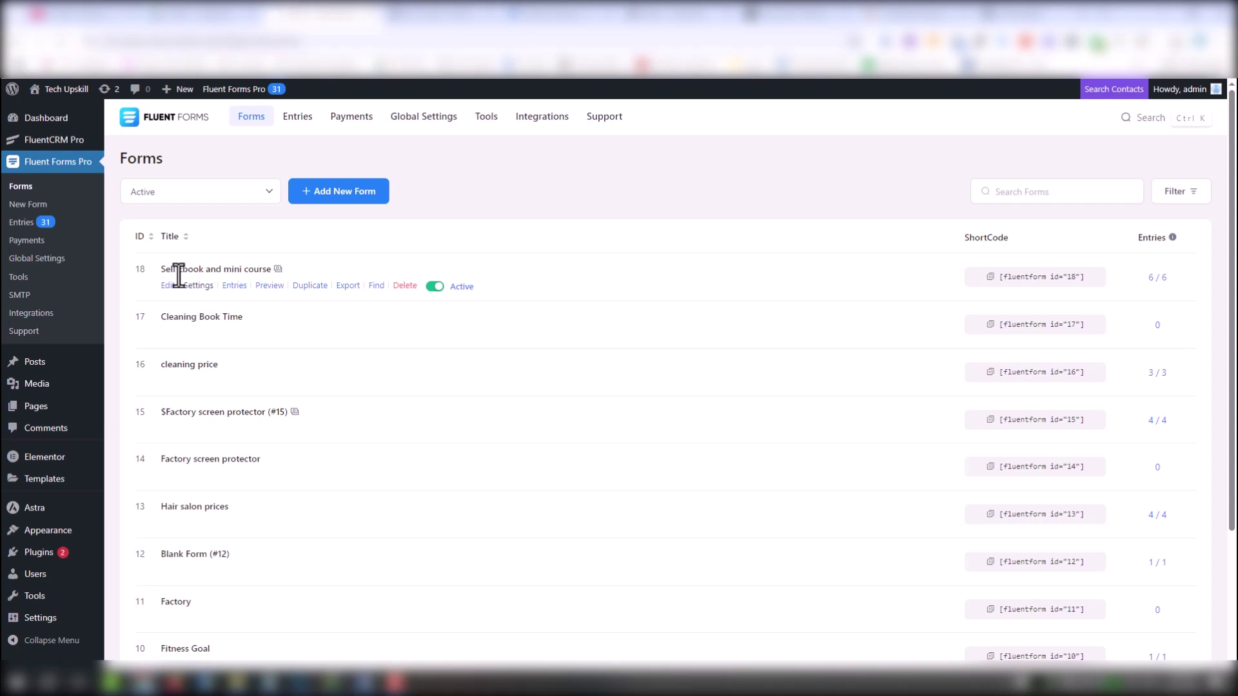
Set the Sell Ebook form's book Notification to send After Form Submit and save it
left_click(186, 285)
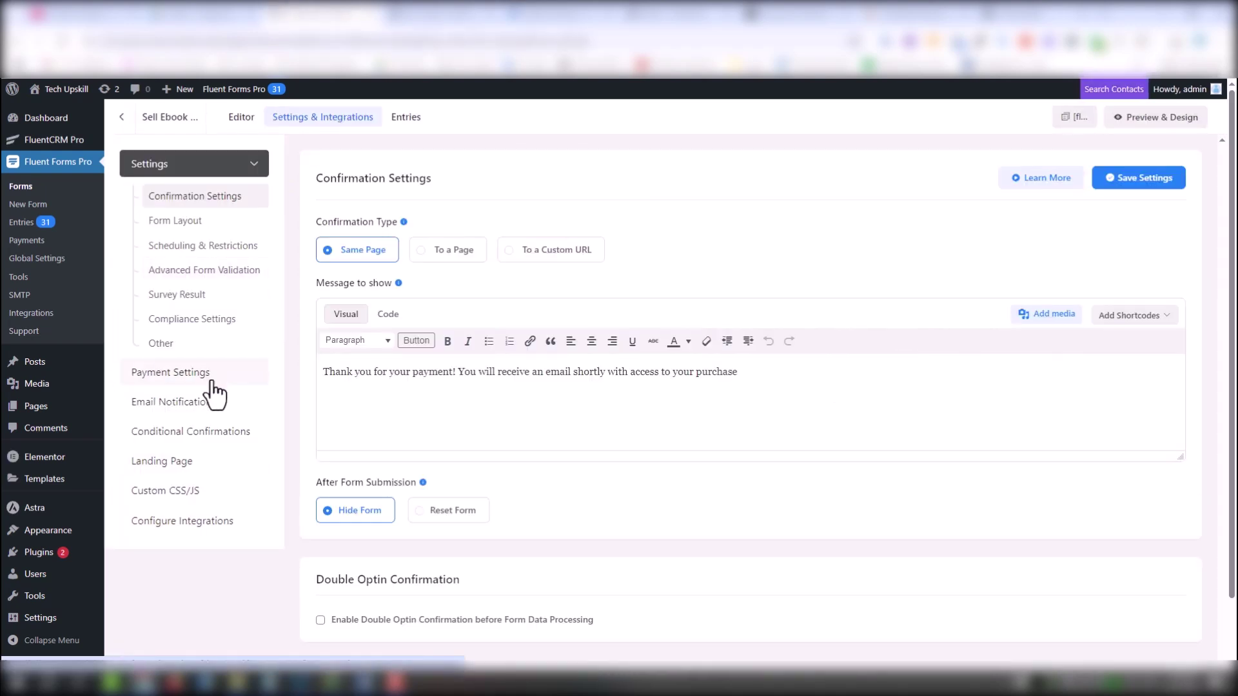
left_click(208, 400)
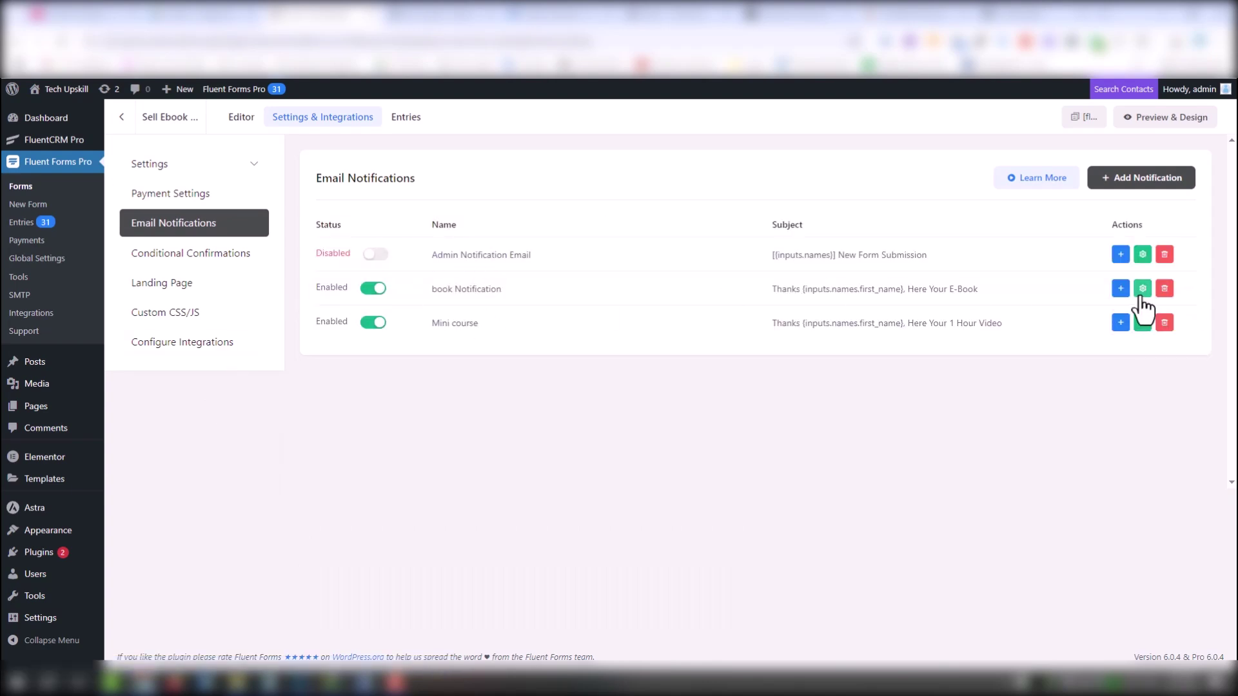
left_click(1141, 291)
scroll(1224, 501, "down", 5)
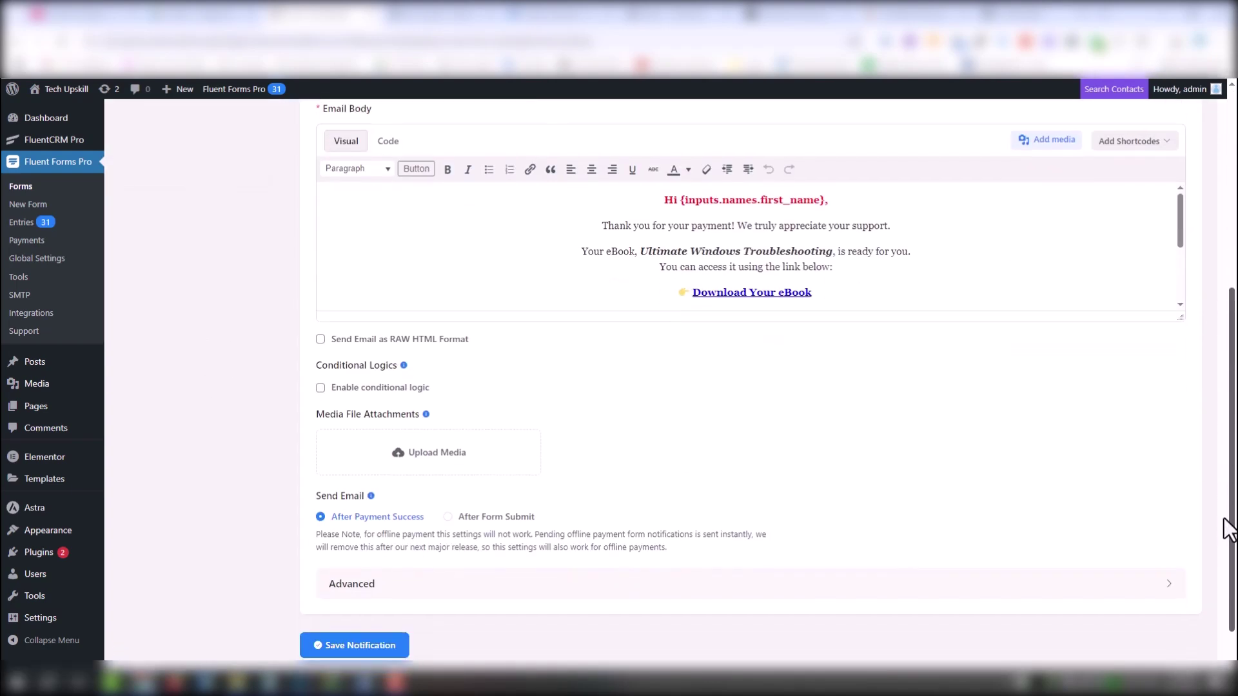
scroll(1225, 535, "down", 1)
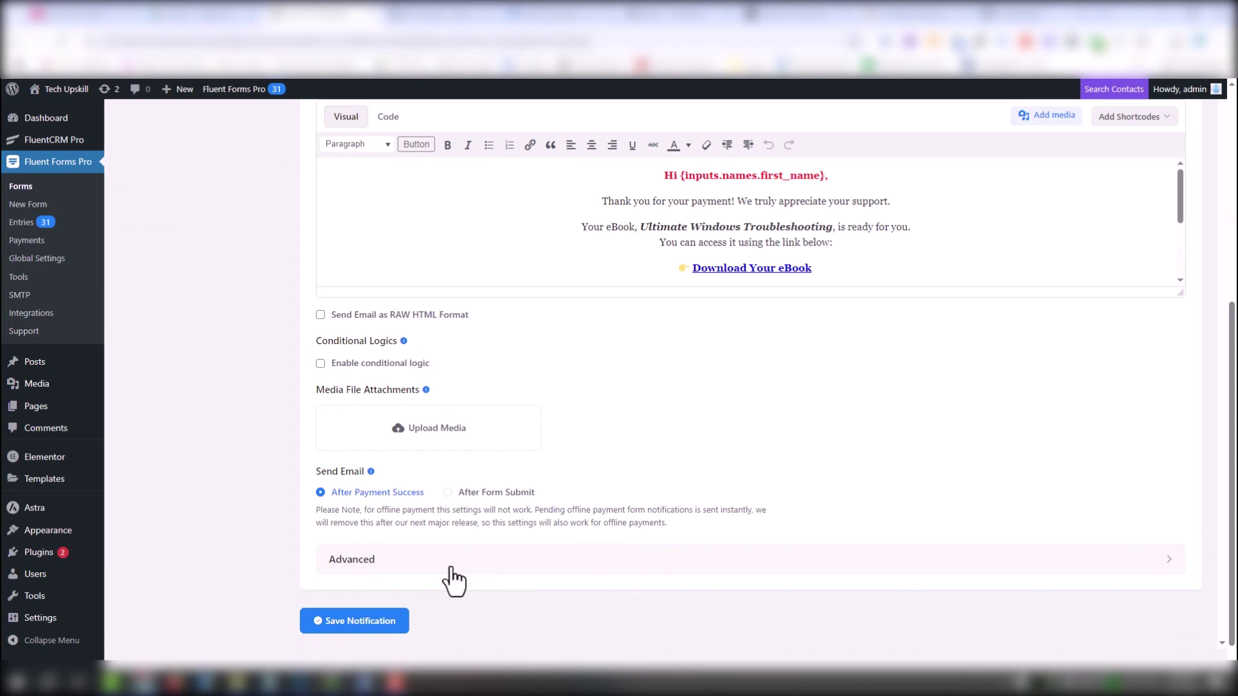
left_click(493, 491)
scroll(493, 489, "down", 1)
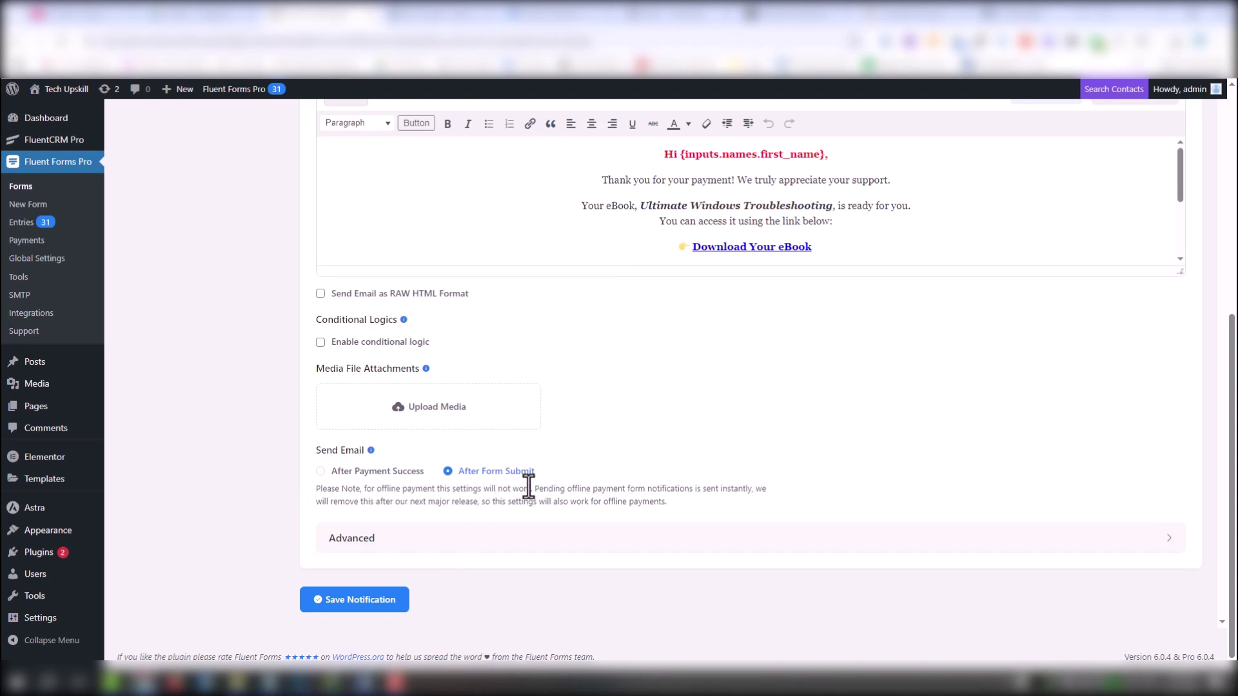
left_click(383, 603)
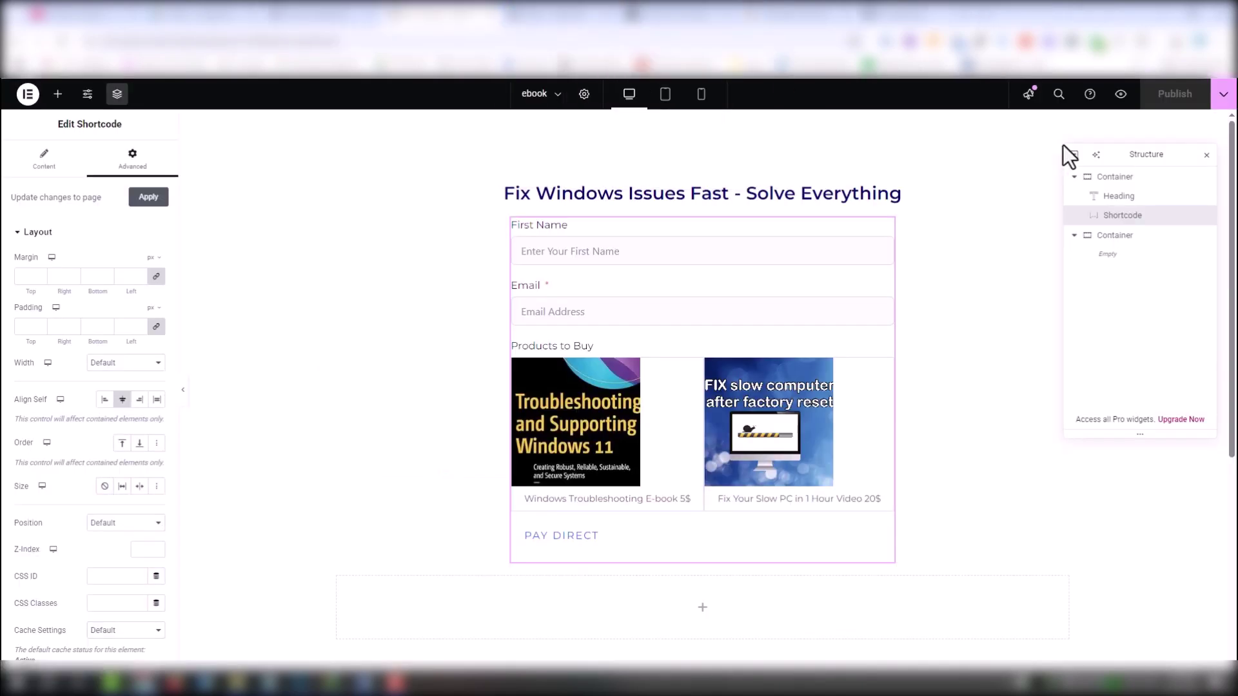
Submit a test order on the ebook page using the TempoMail.id inbox address
key("ctrl+Tab")
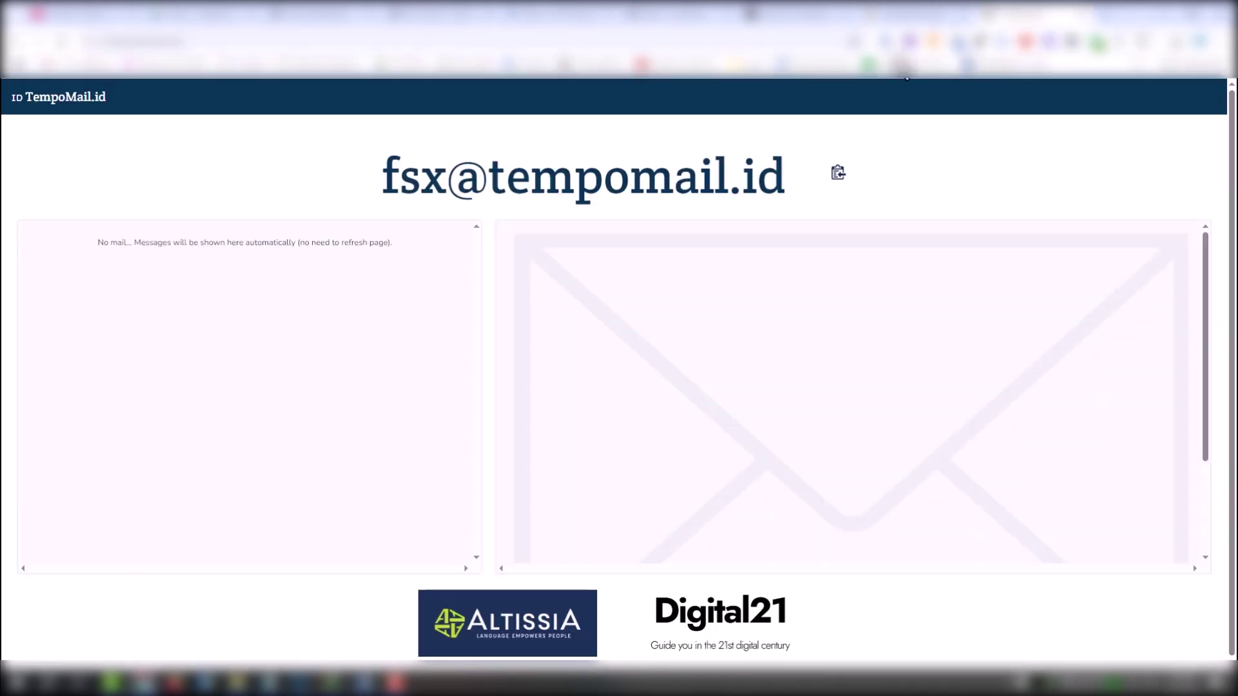
triple_click(785, 165)
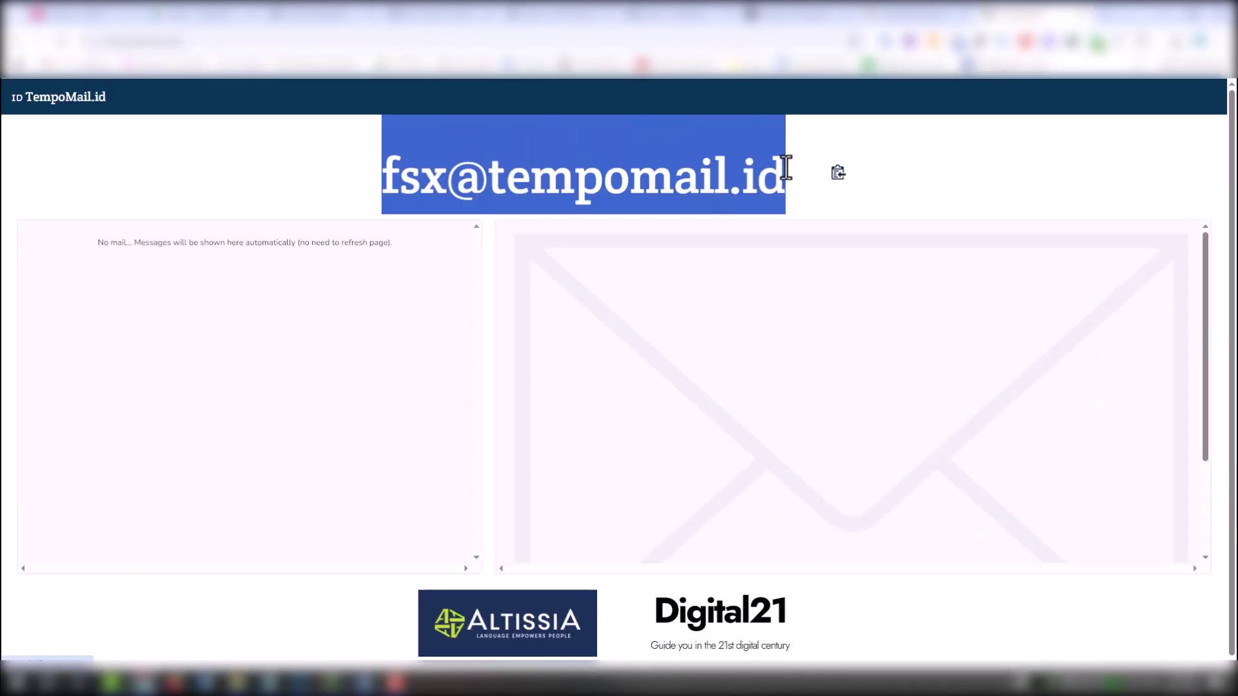
key("ctrl+Tab")
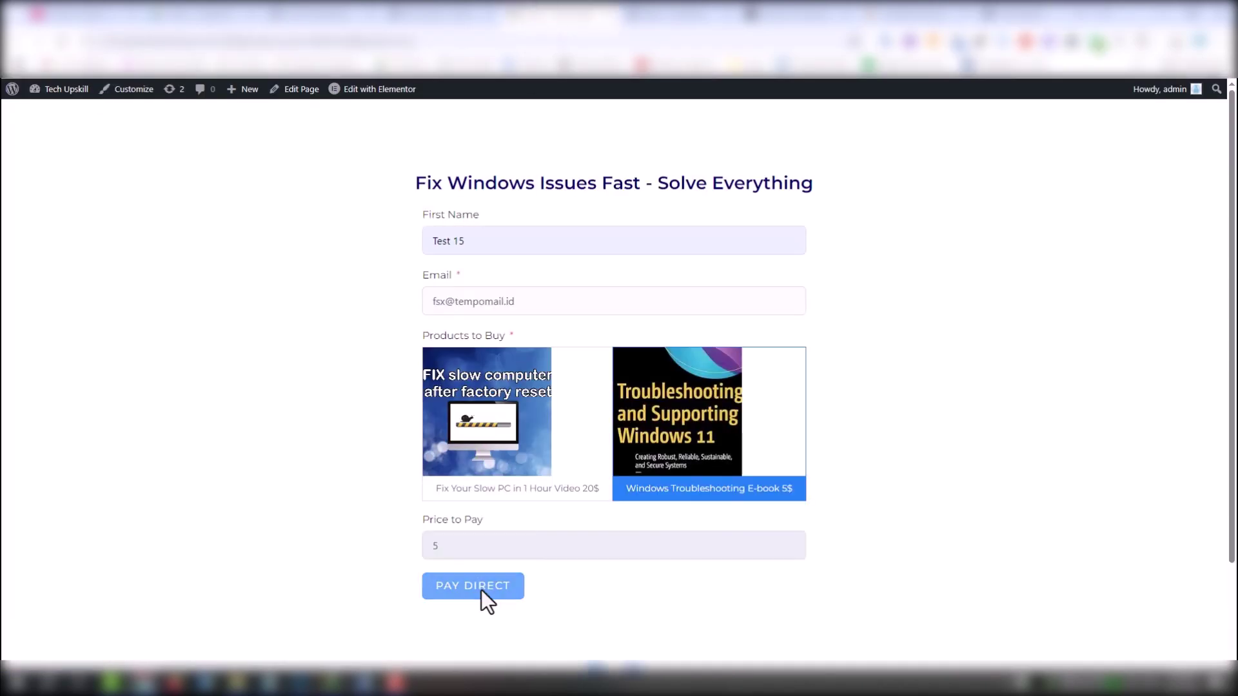
left_click(481, 590)
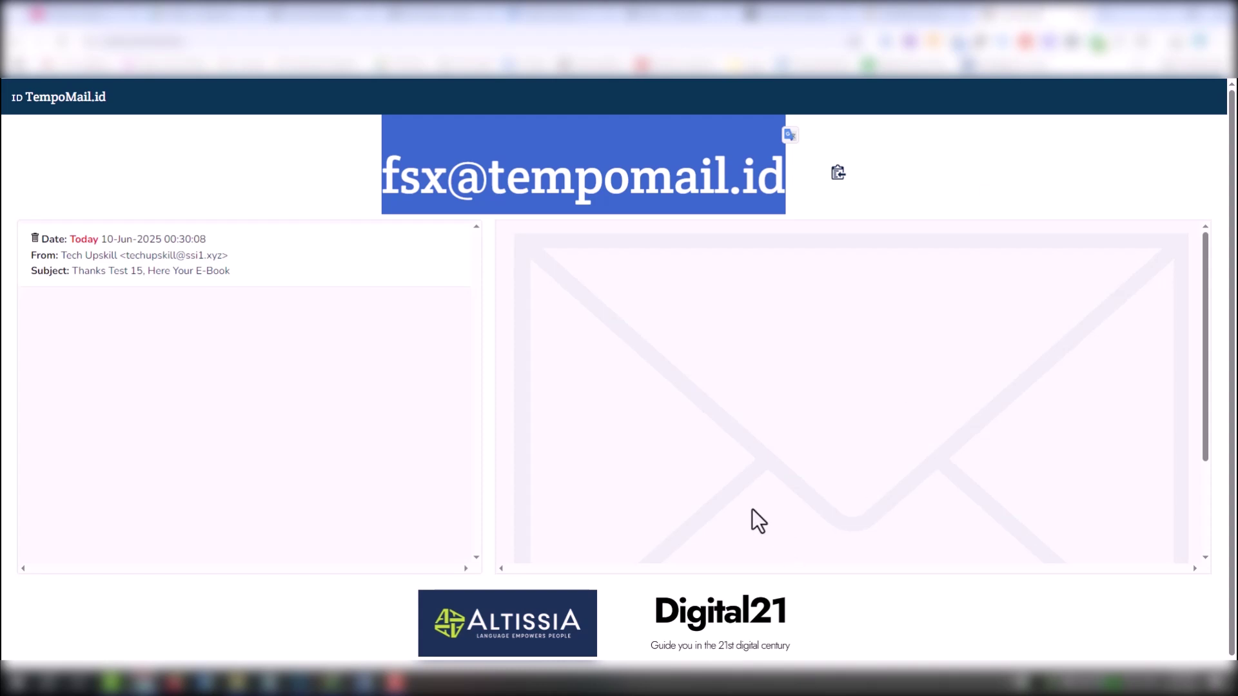
Open the Here Your E-Book email, confirm Download Your eBook fetches the PDF, then cancel the download
left_click(187, 272)
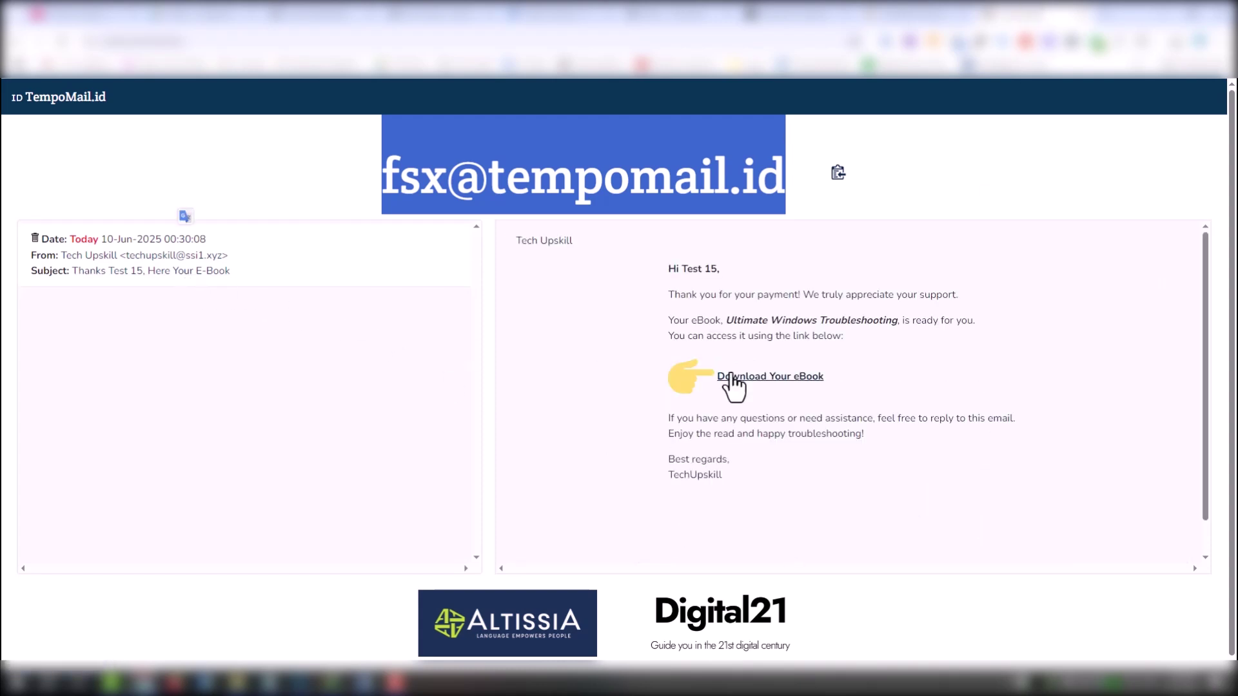
left_click(741, 382)
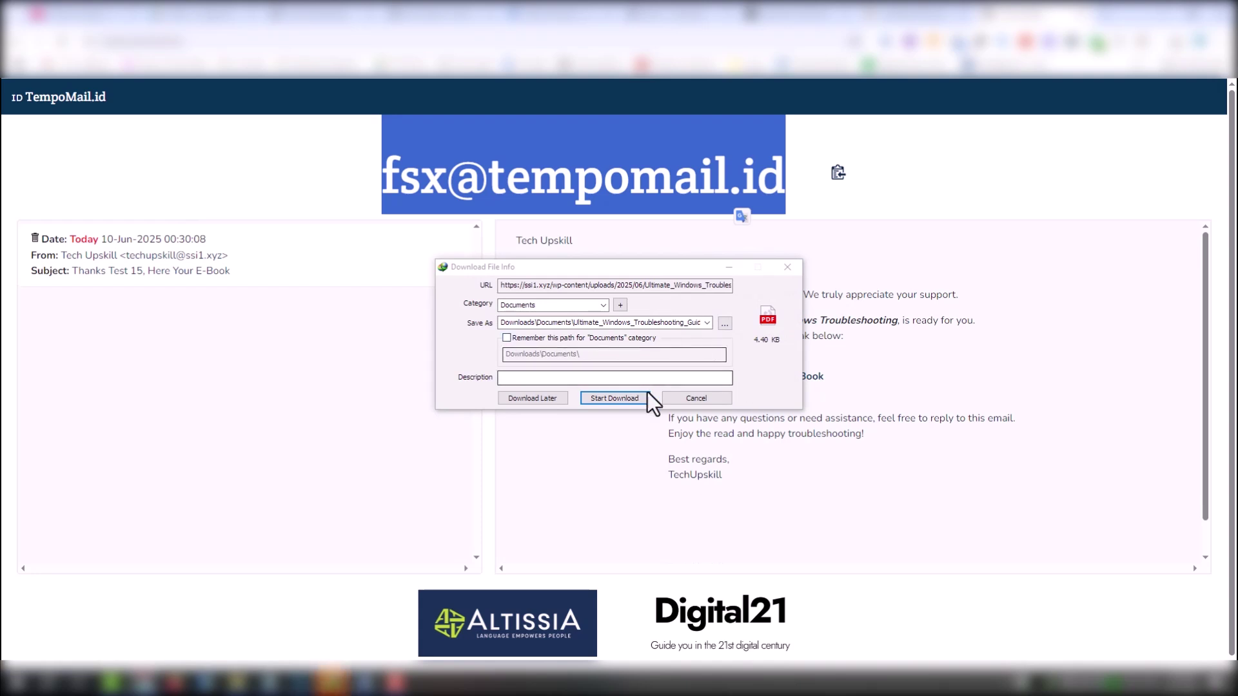
left_click(710, 399)
left_click(724, 458)
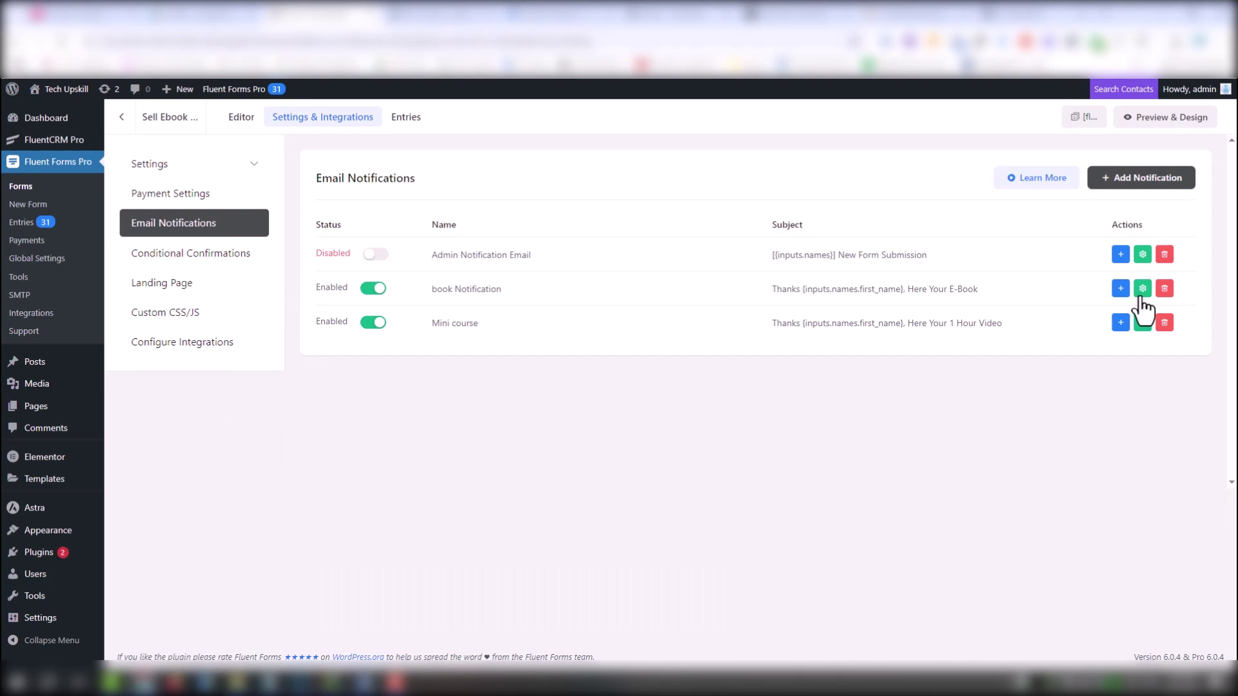
Reopen the book Notification editor and scroll down to Media File Attachments
left_click(1141, 290)
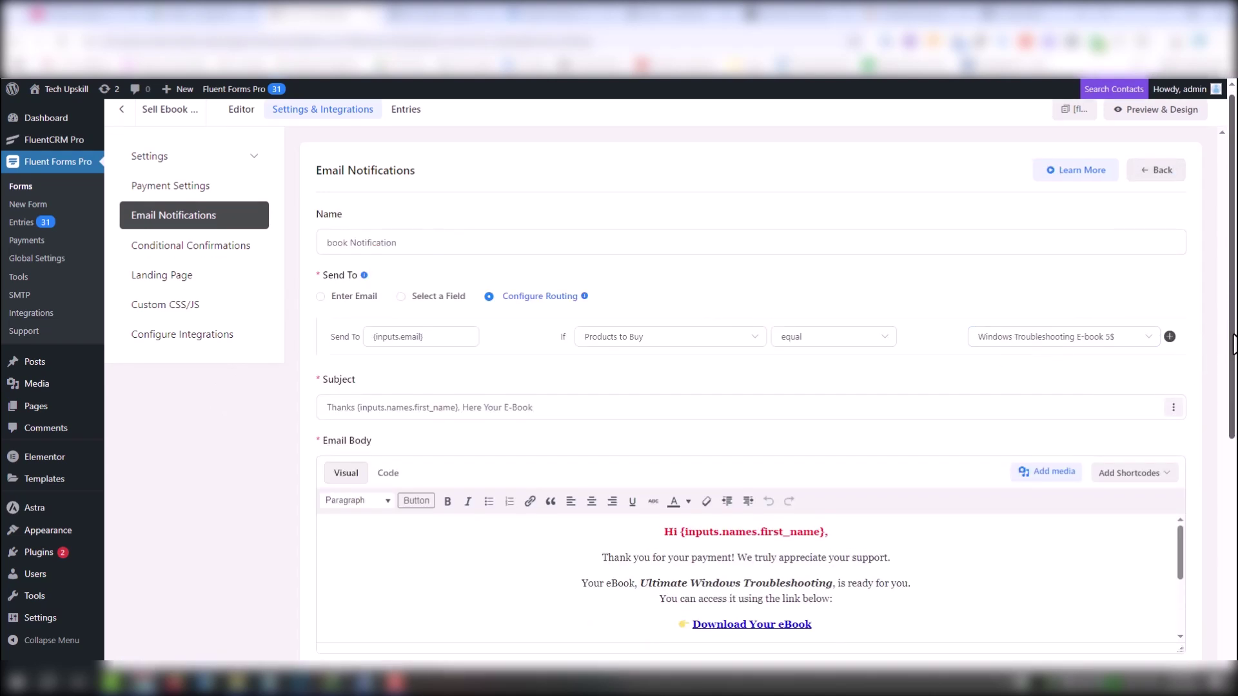
left_click_drag(1229, 329, 1217, 528)
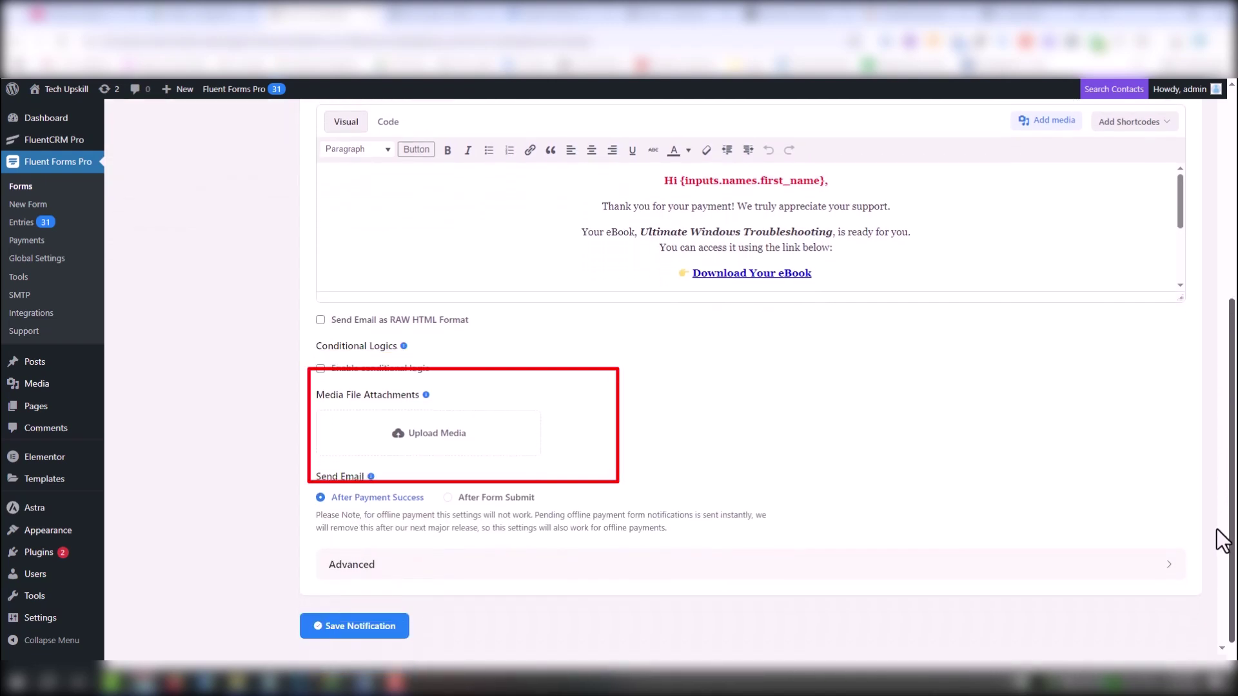